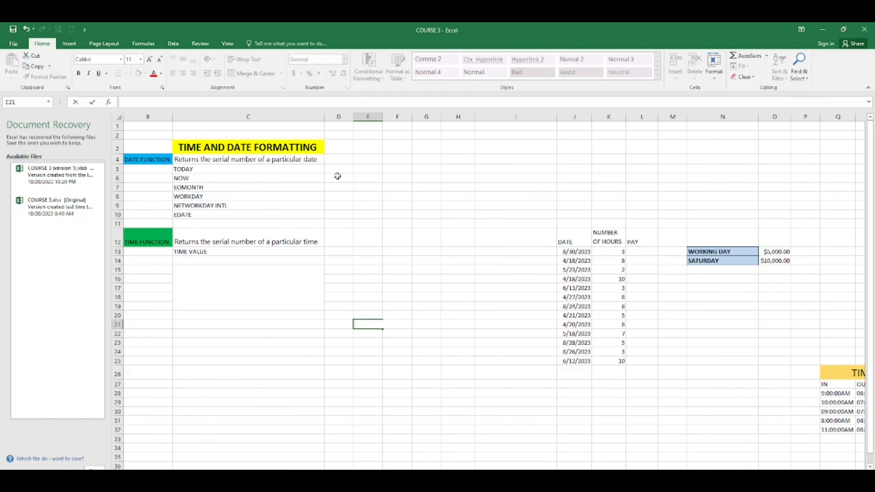
Try to enter the TODAY function in cell E5, in the row labelled TODAY.
left_click(254, 169)
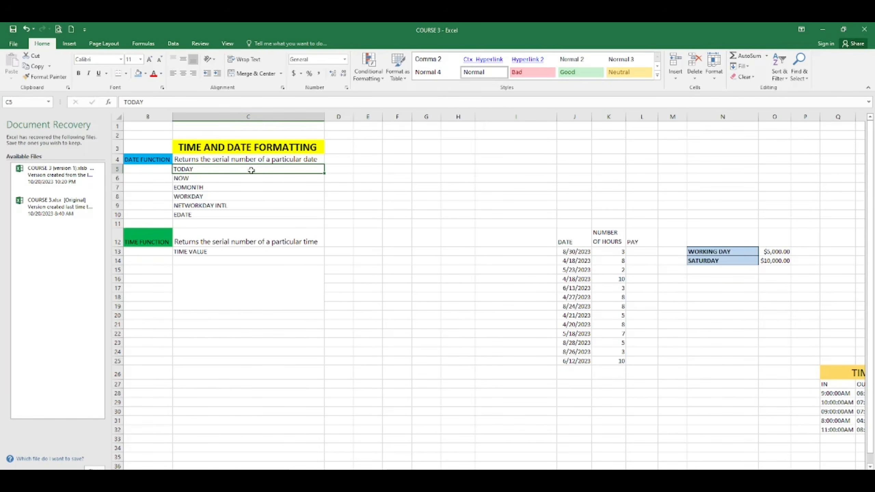
left_click(369, 167)
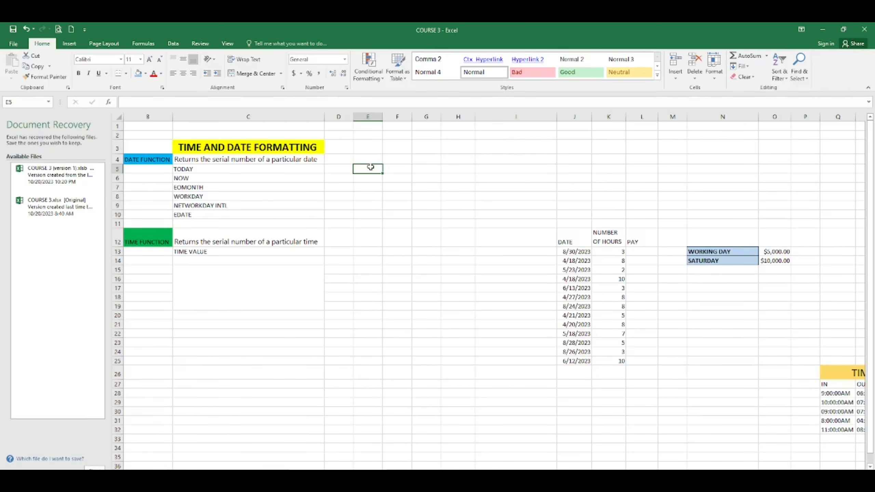
type("=")
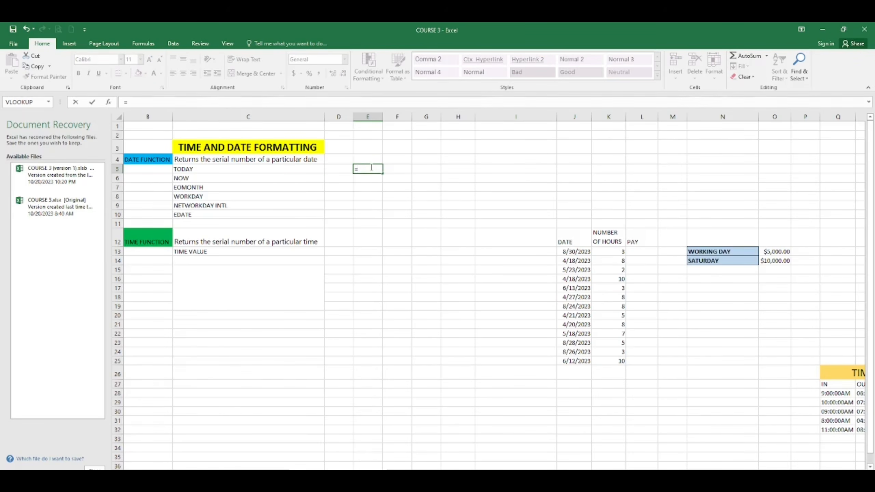
type("TODAY")
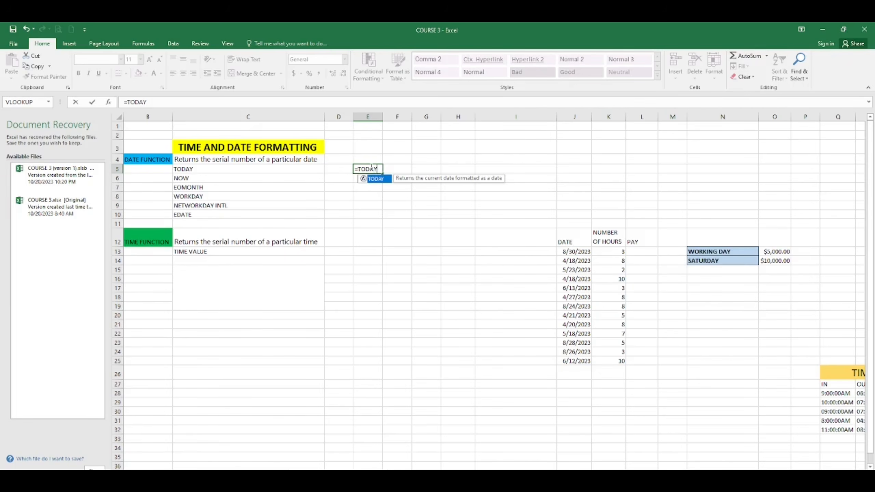
type("(")
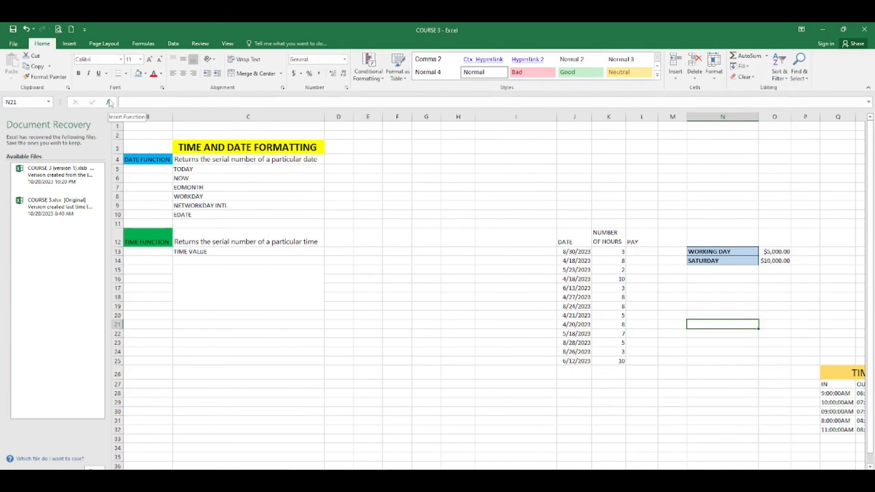
left_click(110, 103)
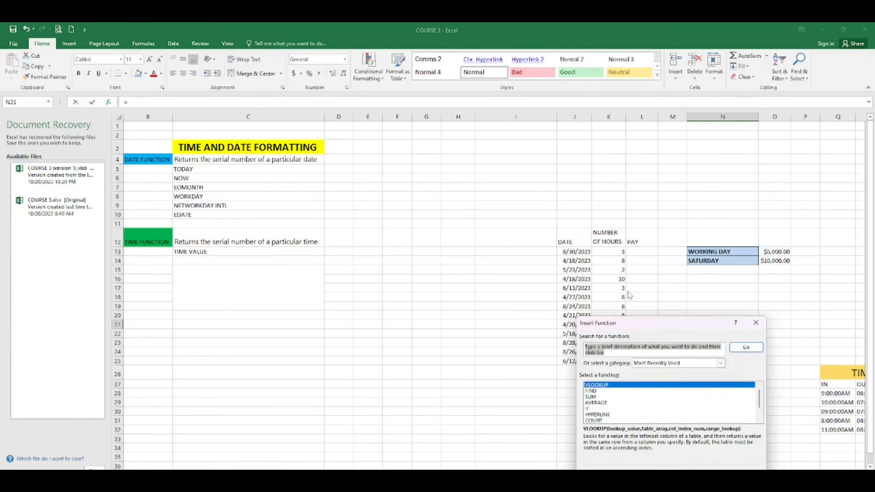
type("T")
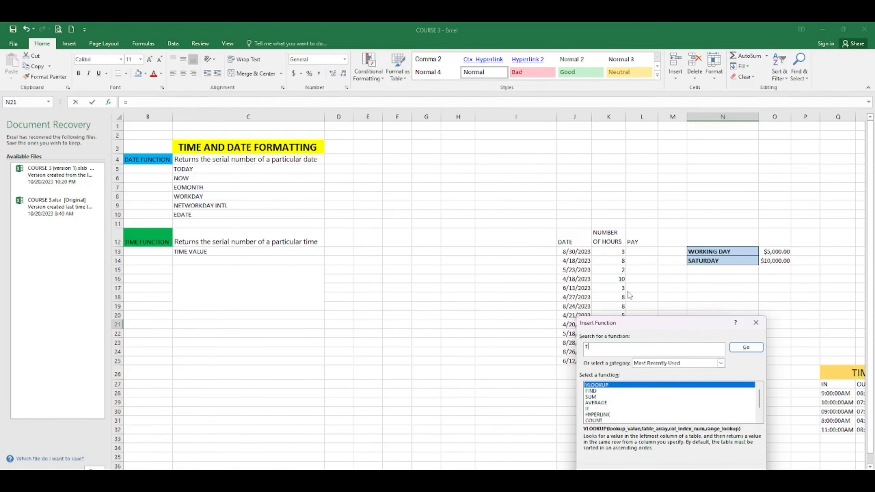
key("Escape")
Insert the TODAY function without arguments in cell E6 using the Insert Function dialog.
left_click(367, 177)
left_click(108, 103)
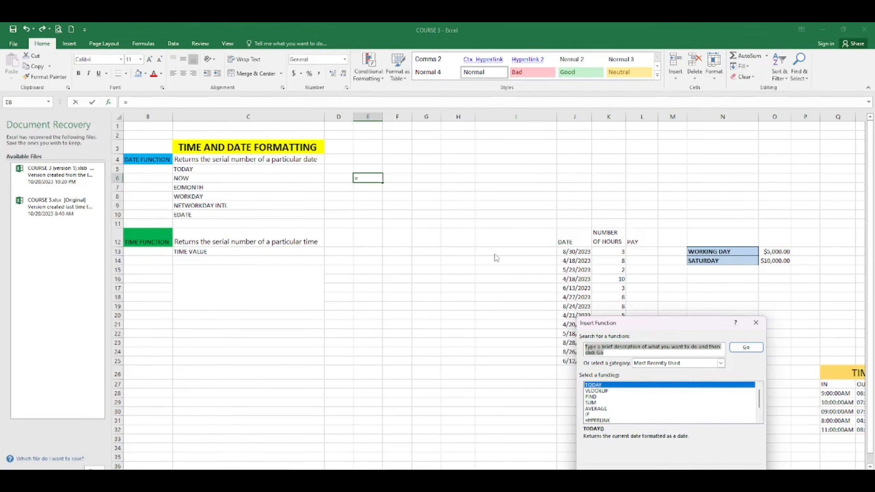
double_click(613, 386)
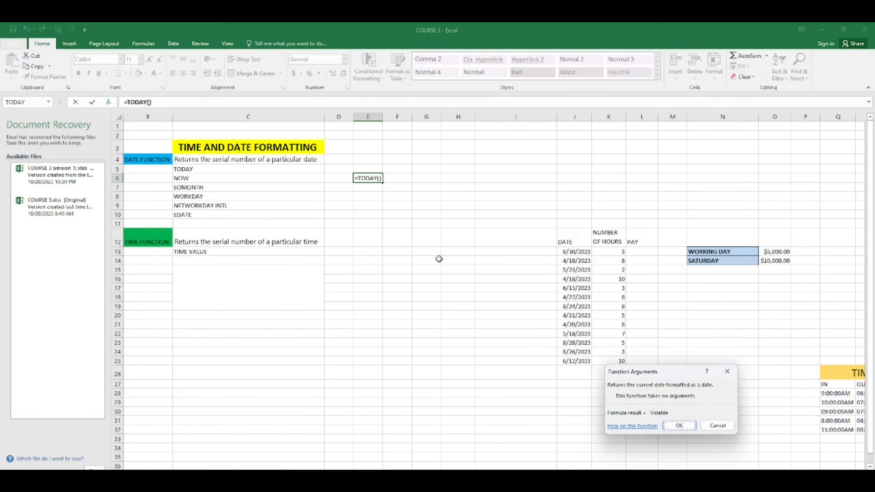
key("Return")
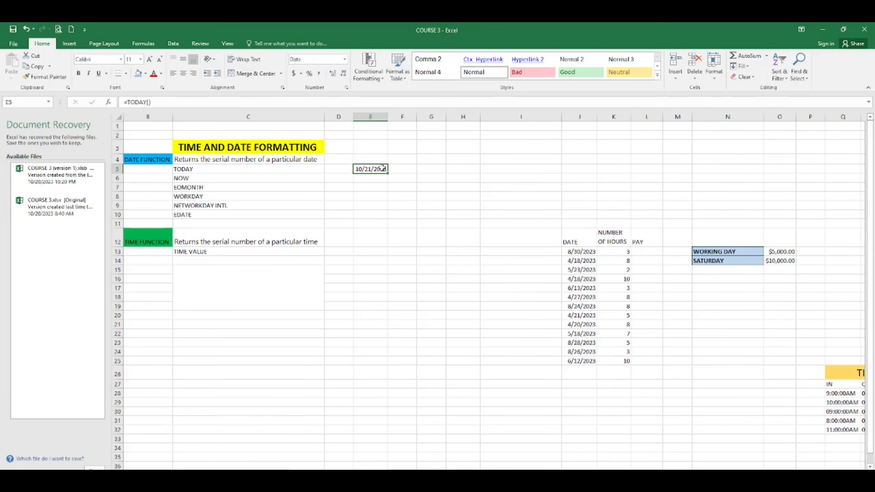
Enter the current date 10/21/2023 as a static value in cell F5 and autofit column F.
left_click(397, 169)
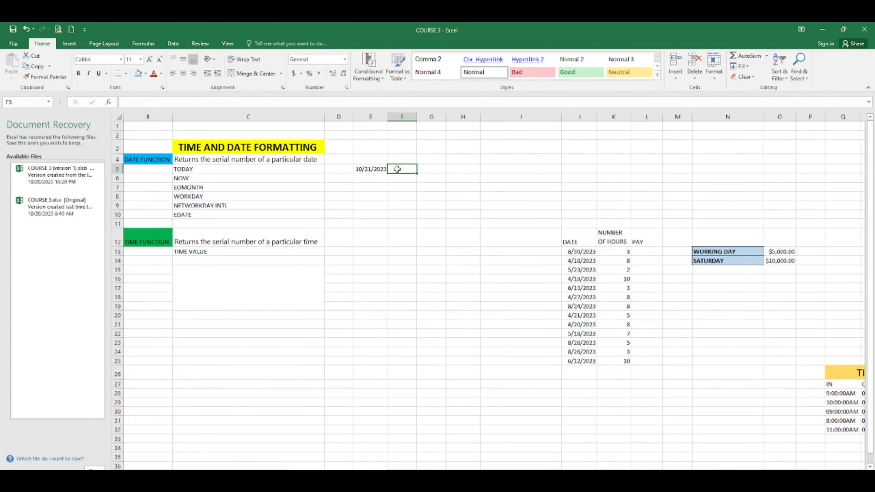
key("ctrl+semicolon")
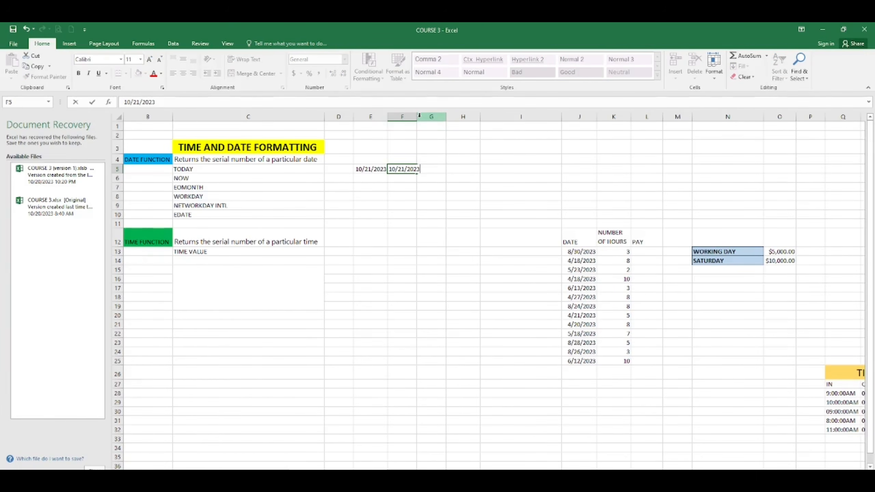
left_click(418, 116)
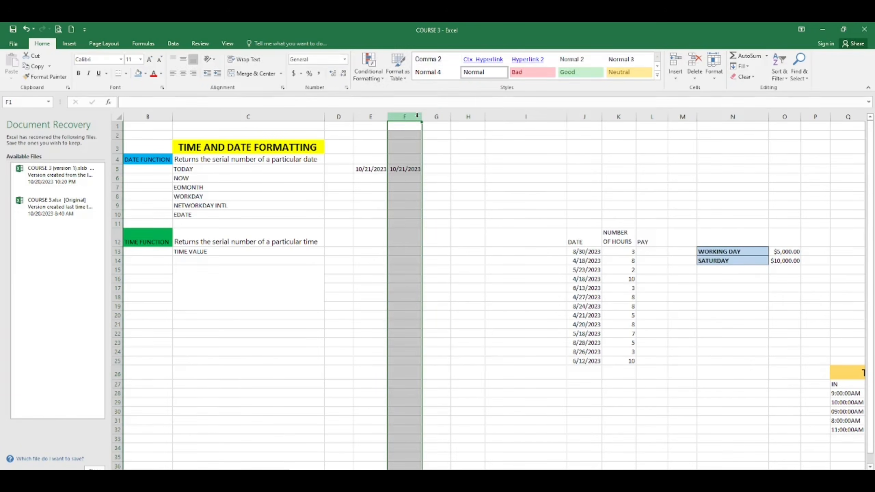
double_click(417, 117)
left_click(439, 189)
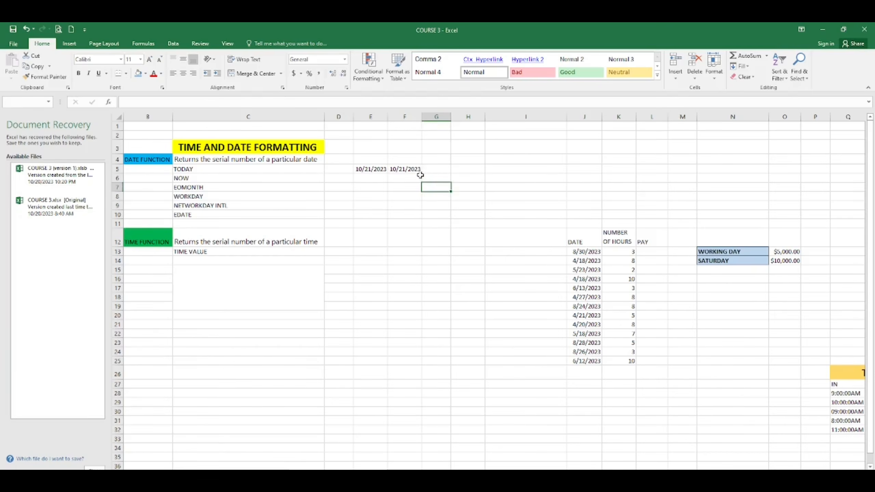
left_click(415, 170)
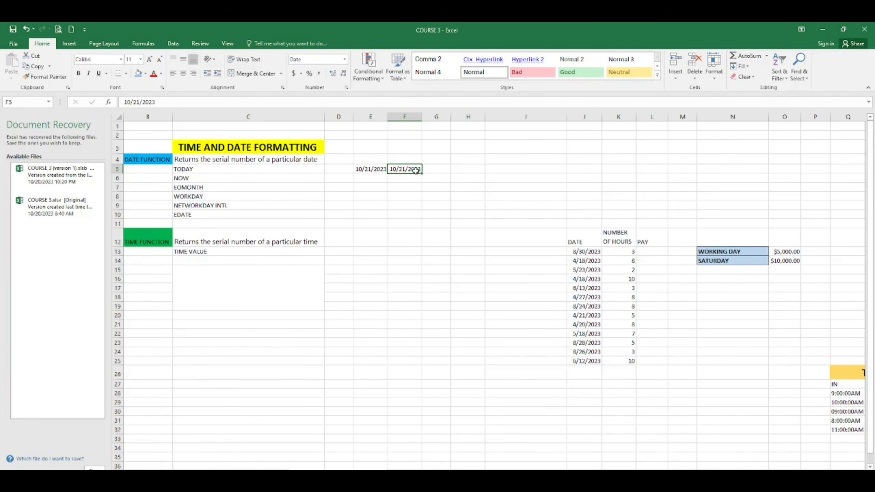
Enter the formula =NOW() in cell E6, in the row labelled NOW.
left_click(364, 178)
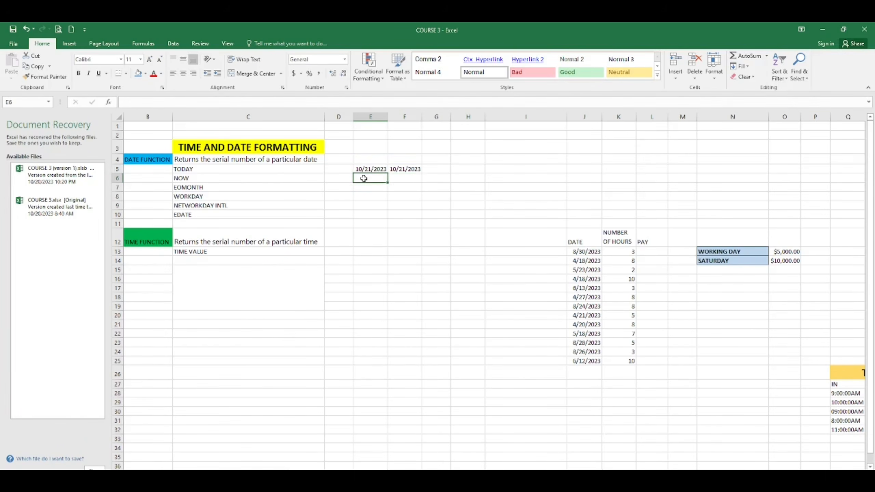
type("=NO")
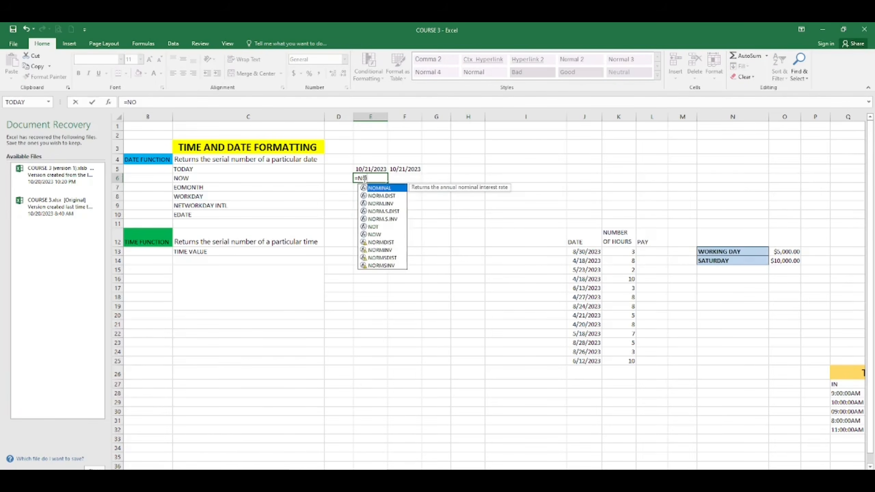
type("W(")
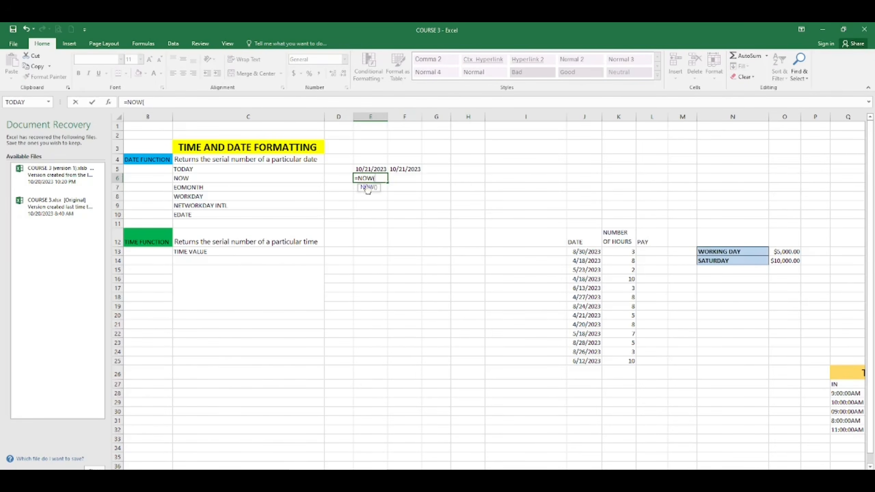
key("Return")
left_click(375, 178)
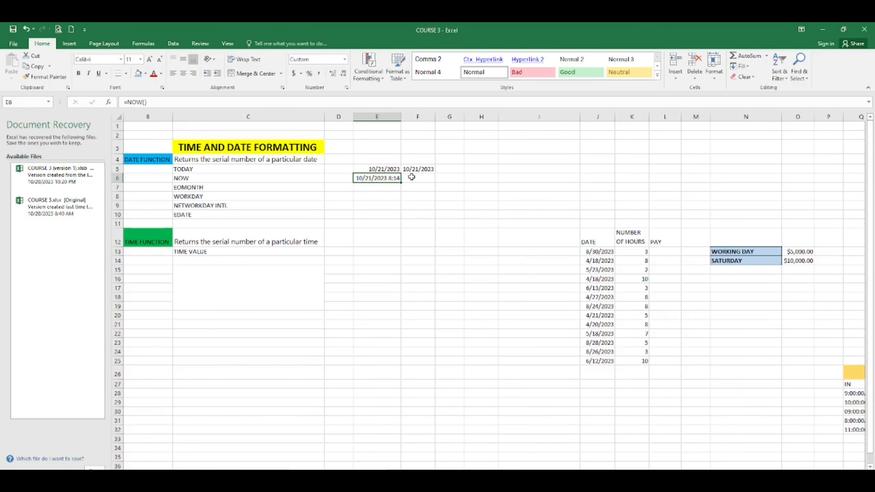
Enter the static time 8:15 AM in cell F6 and compare it with the NOW formula in cell E6.
left_click(413, 178)
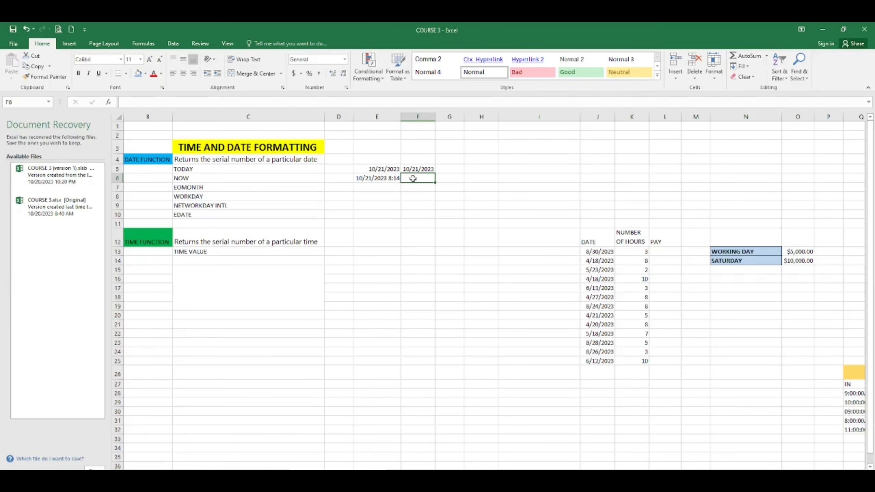
type("8:15 AM")
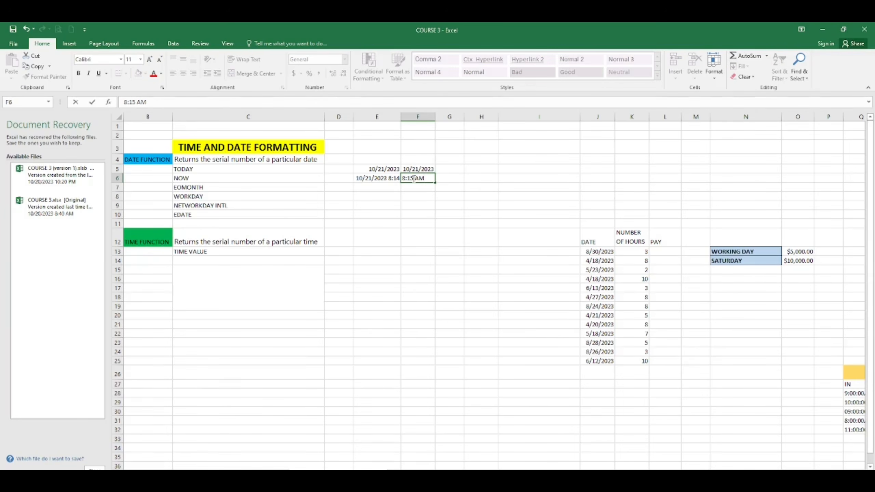
left_click(470, 185)
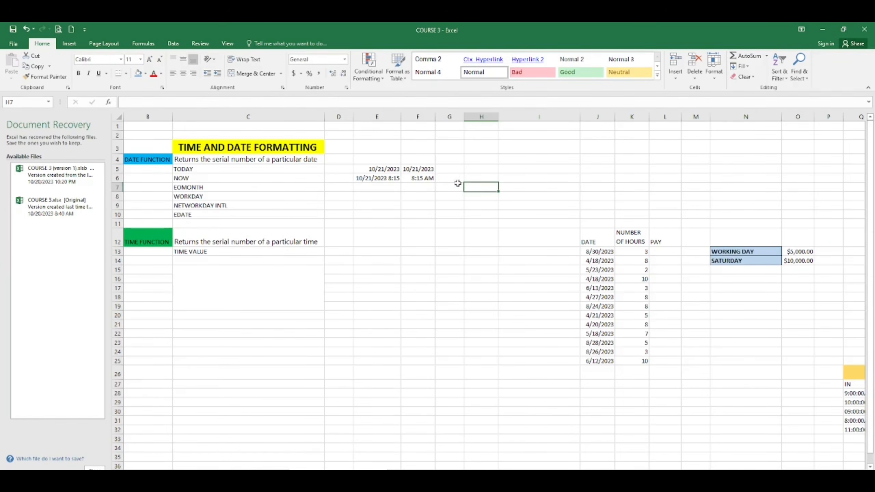
left_click(458, 176)
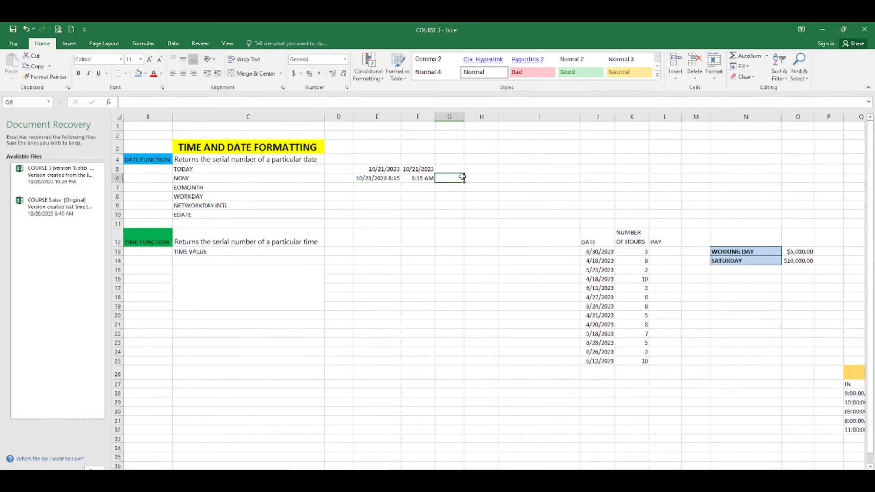
left_click(429, 178)
key("Return")
left_click(448, 176)
left_click(386, 178)
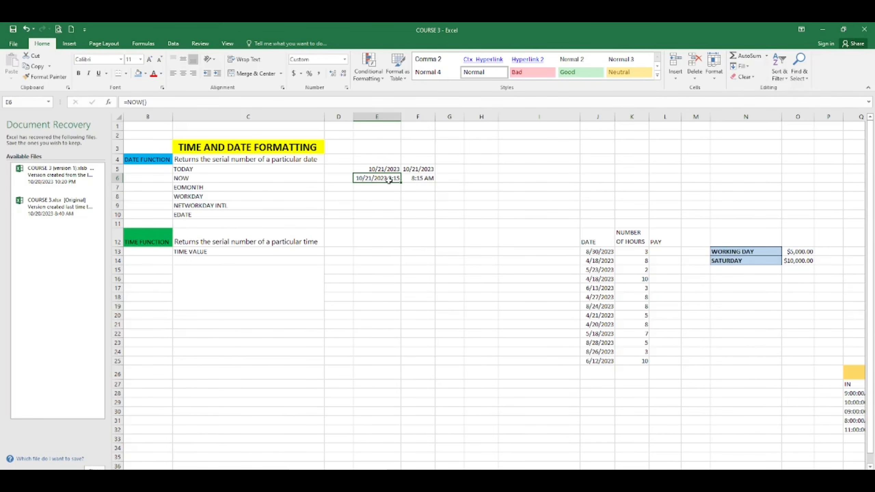
left_click(422, 182)
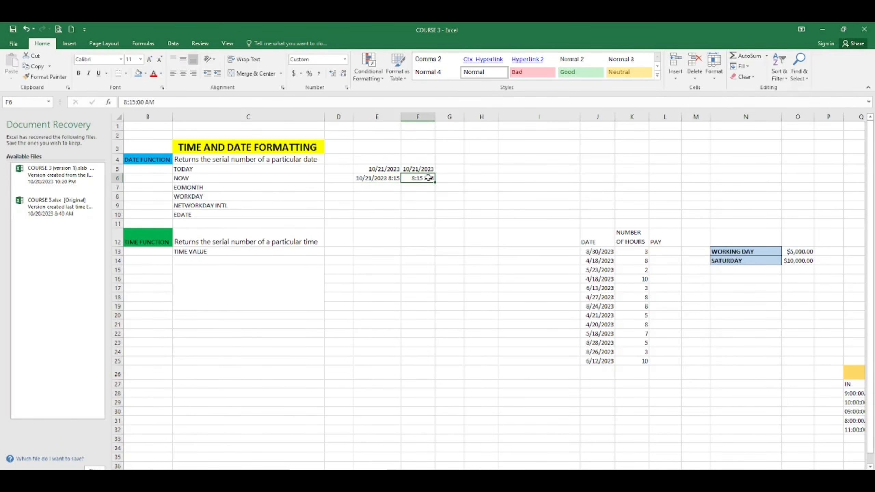
Clear cell E6 and insert the NOW function there again by searching for NOW in the Insert Function dialog.
left_click(361, 178)
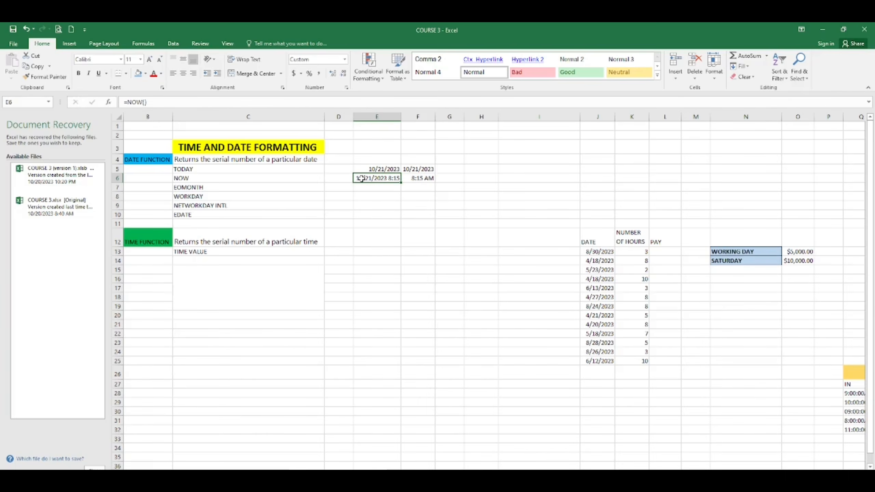
key("Delete")
left_click(108, 102)
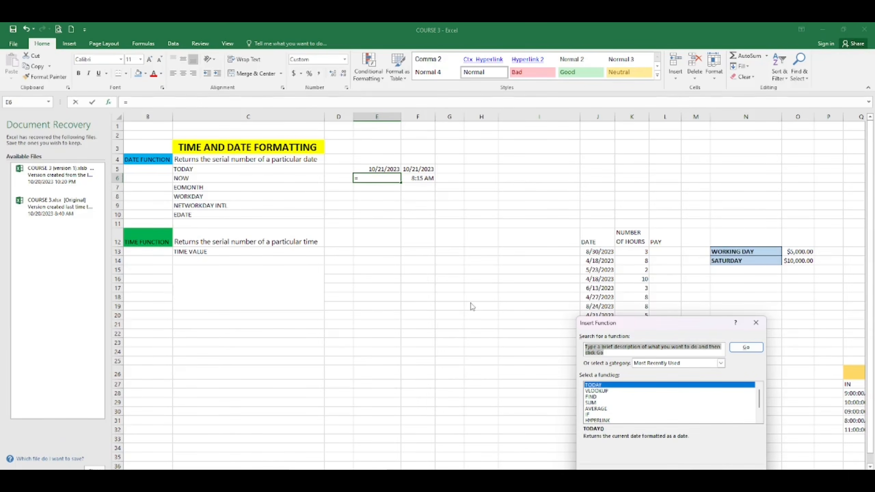
type("NOW")
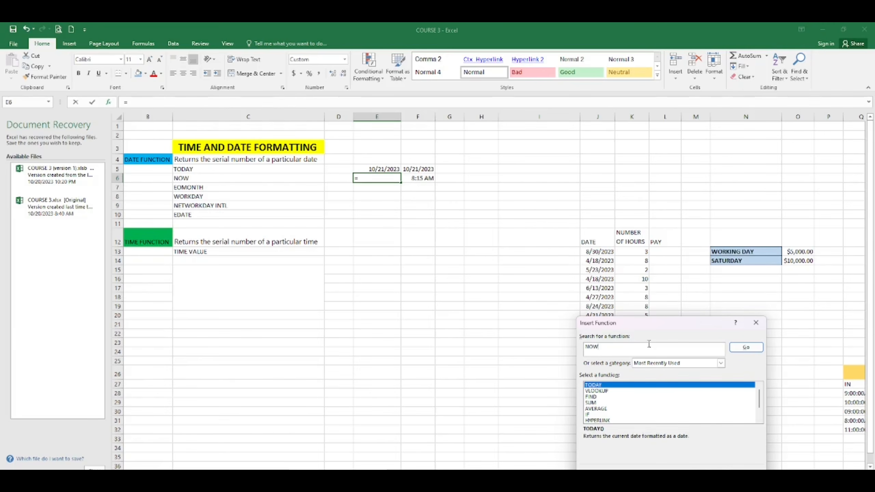
key("Return")
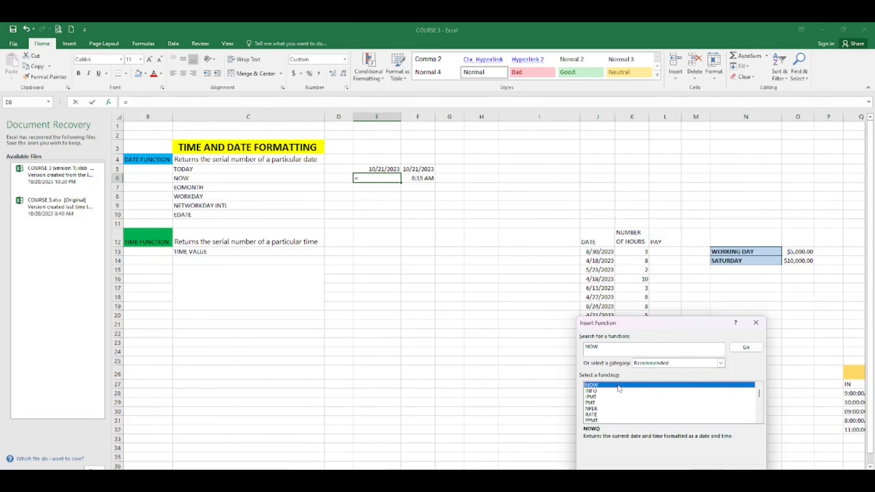
double_click(619, 385)
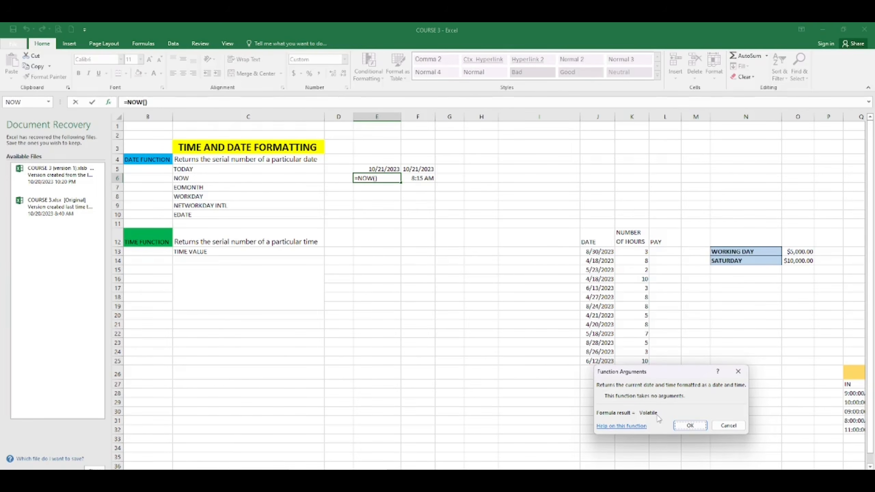
left_click(690, 425)
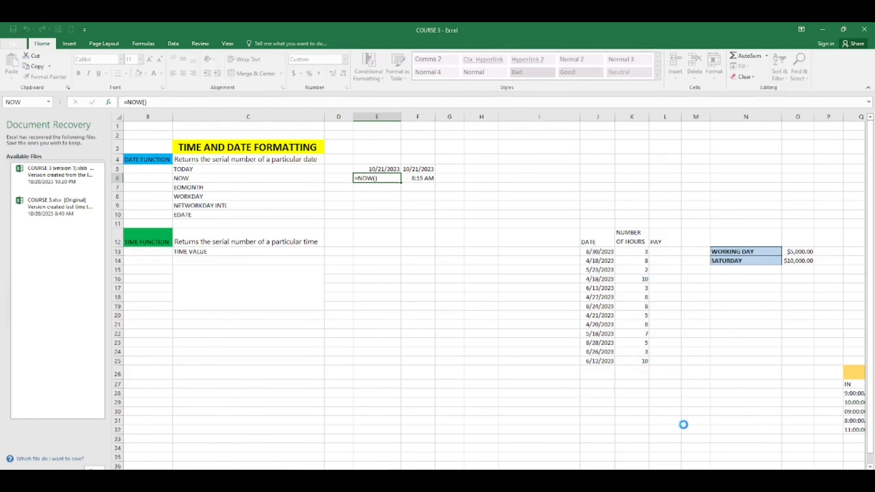
left_click(451, 225)
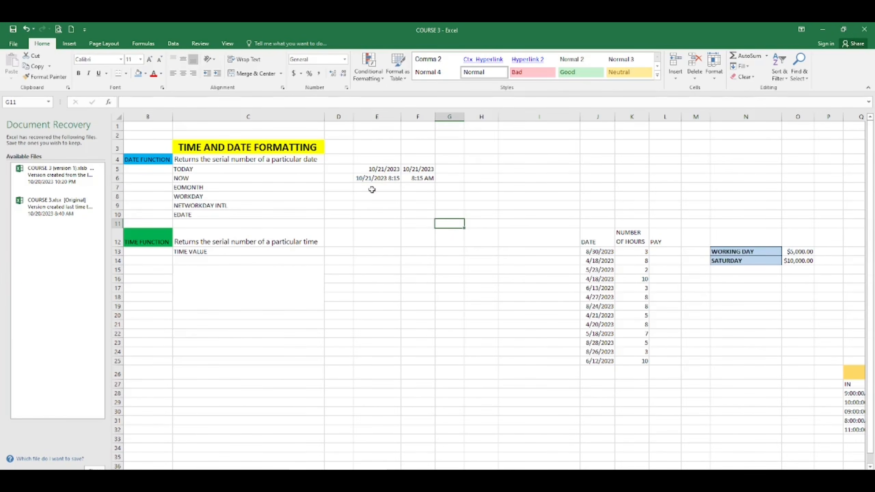
Enter the formula =EOMONTH(E5,2) in cell E7, in the row labelled EOMONTH.
left_click(372, 189)
type("EOM")
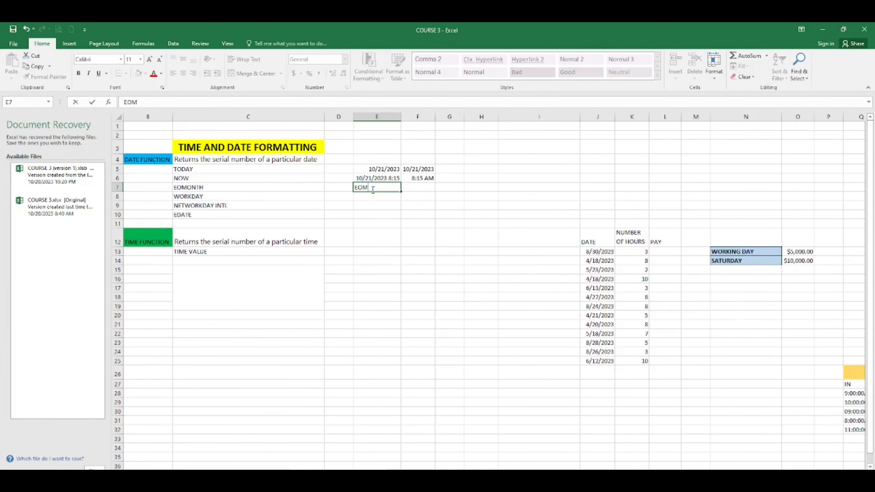
key("BackSpace")
key("BackSpace")
key("BackSpace")
type("=EOMONTH")
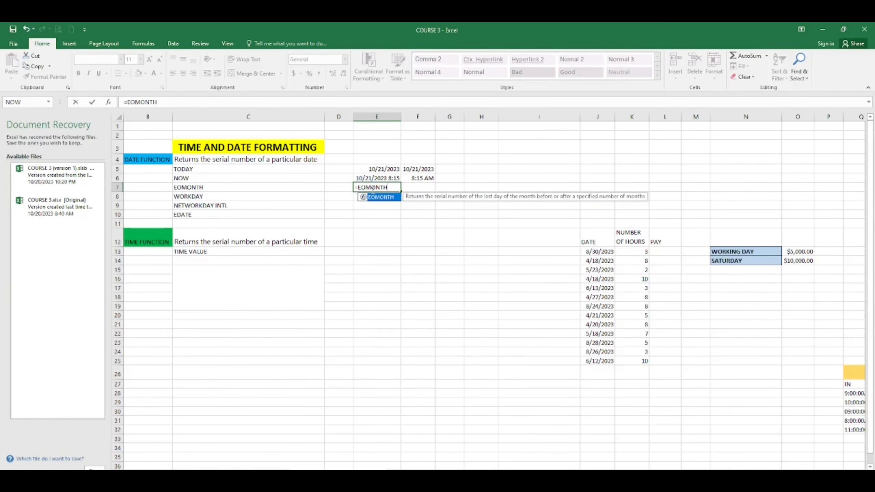
type("(")
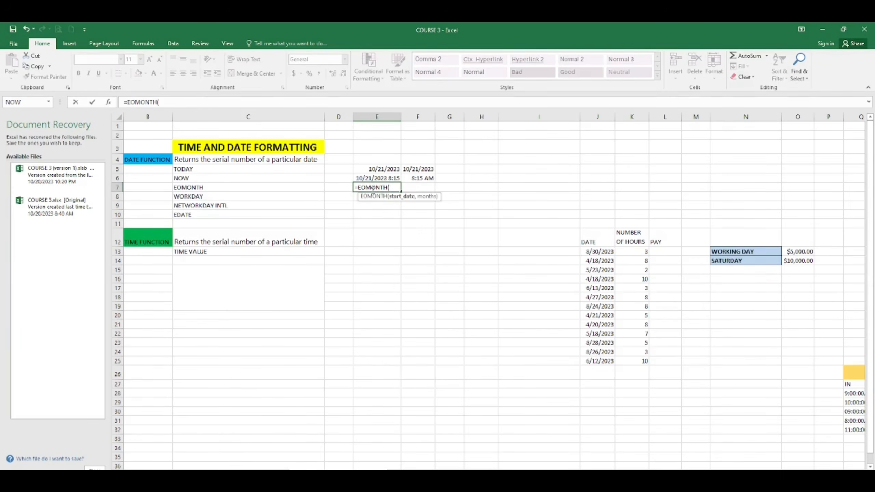
left_click(390, 169)
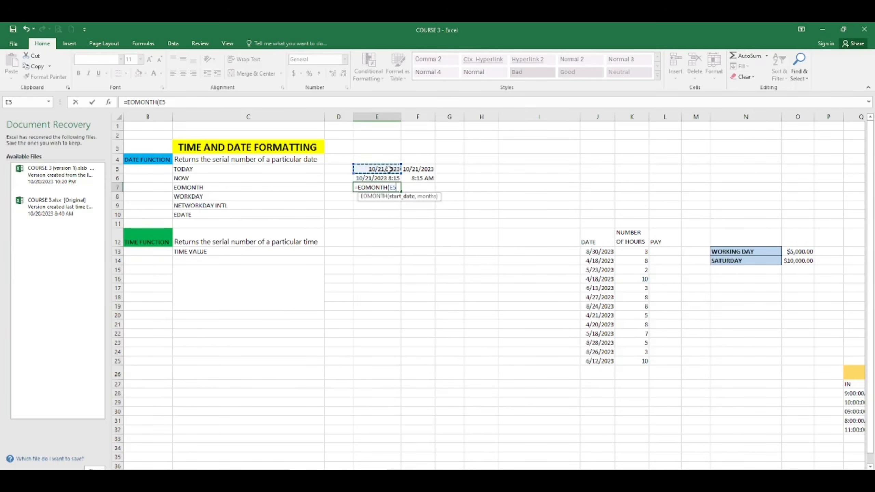
type(",2")
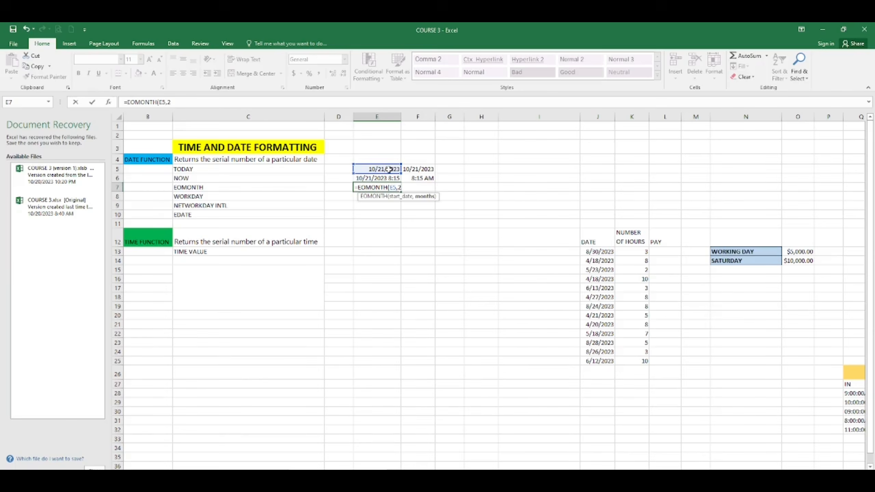
type("0)")
key("Return")
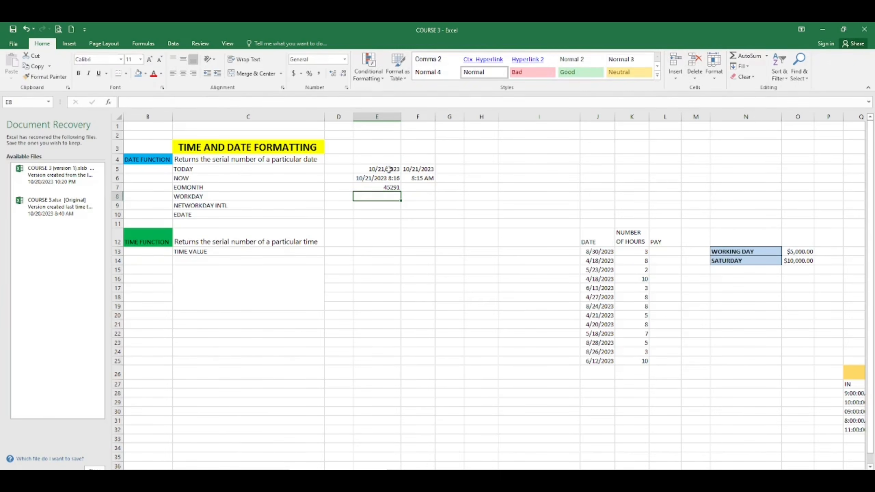
Format the EOMONTH result in cell E7 as Short Date.
left_click(393, 185)
left_click(344, 59)
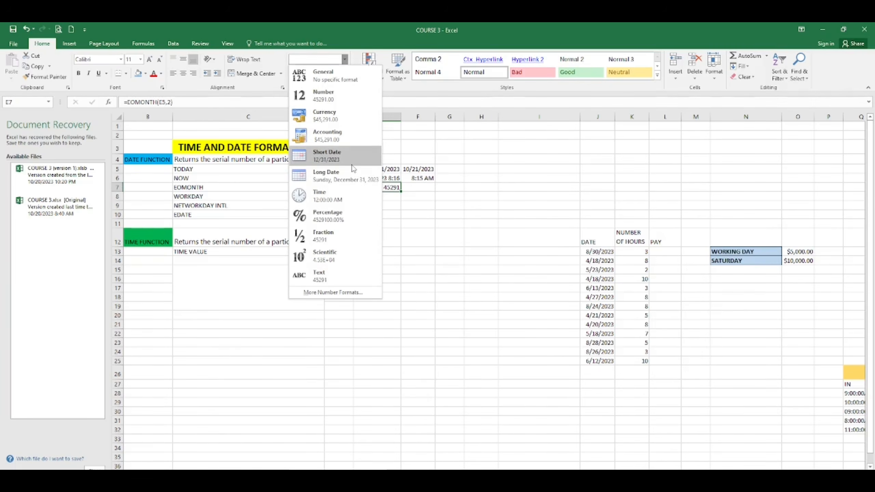
left_click(351, 164)
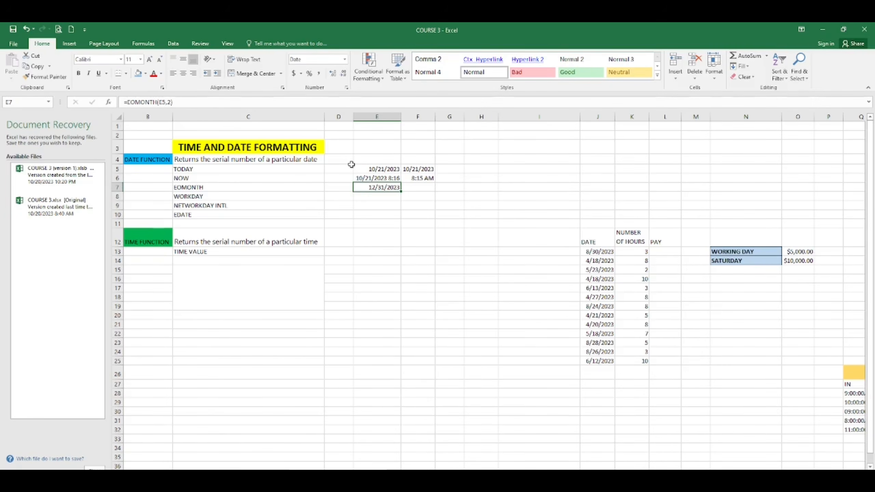
left_click(417, 205)
Change the months argument of the EOMONTH formula in cell E7 to 1.
left_click(375, 190)
mouse_move(385, 194)
left_mouse_down()
mouse_move(400, 187)
mouse_move(393, 188)
left_mouse_up()
double_click(393, 188)
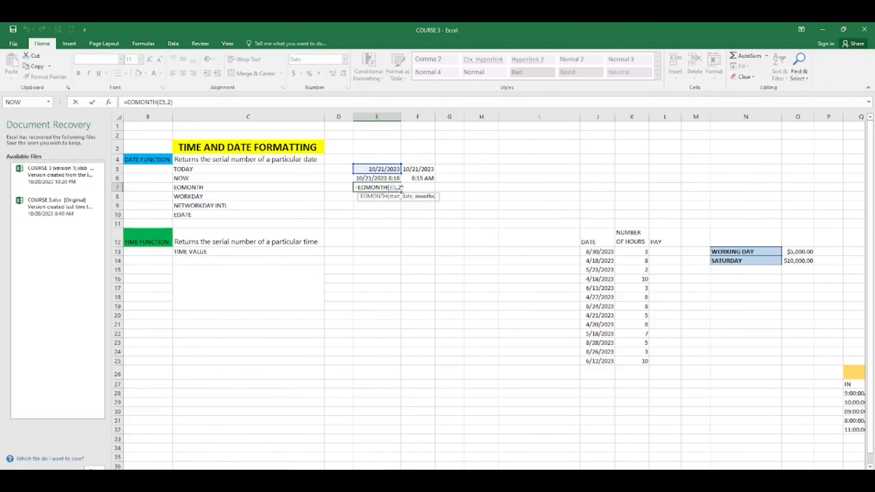
key("BackSpace")
type("1")
key("Return")
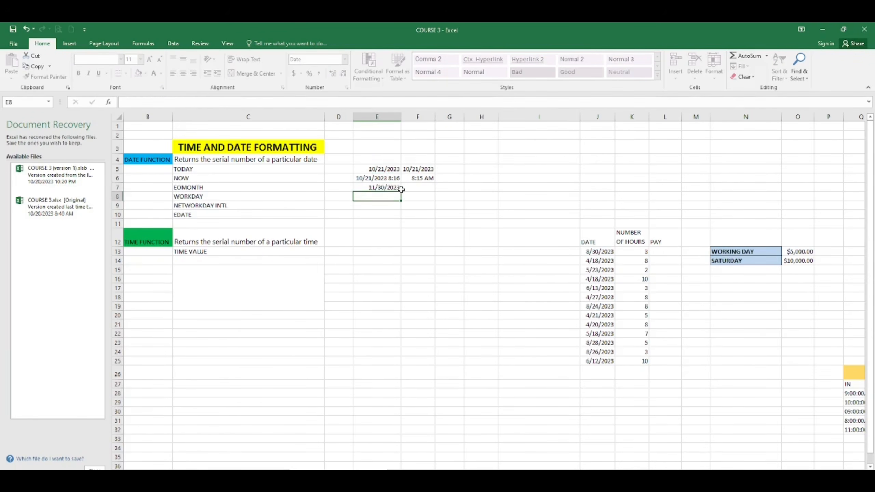
Check the EOMONTH date in cell E7 against November 30, 2023 in the Calendar app, and return to the worksheet.
left_click(373, 188)
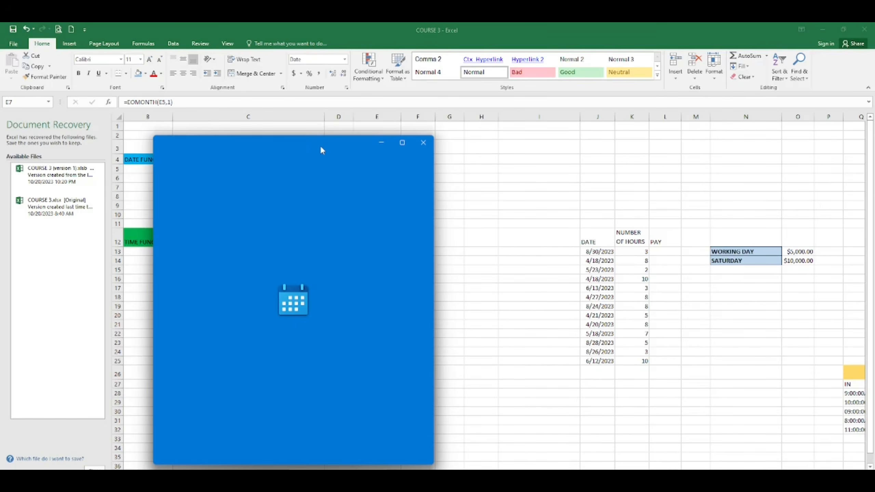
left_click_drag(321, 148, 665, 130)
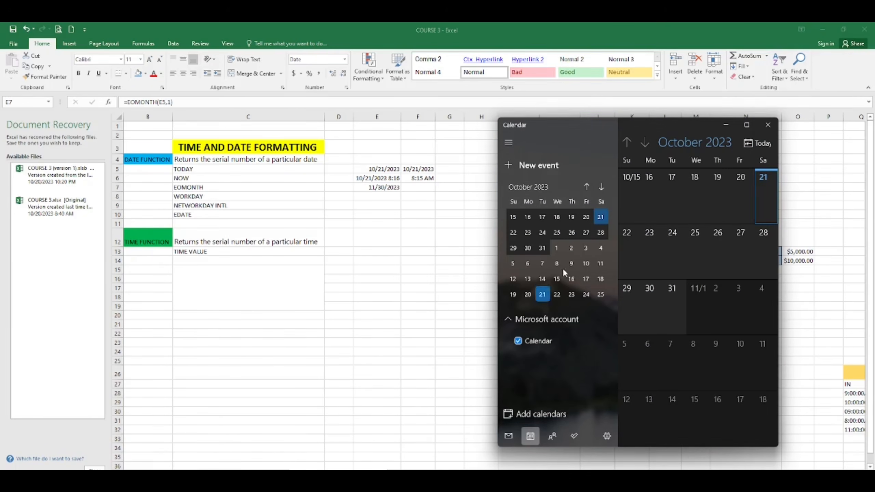
left_click(602, 188)
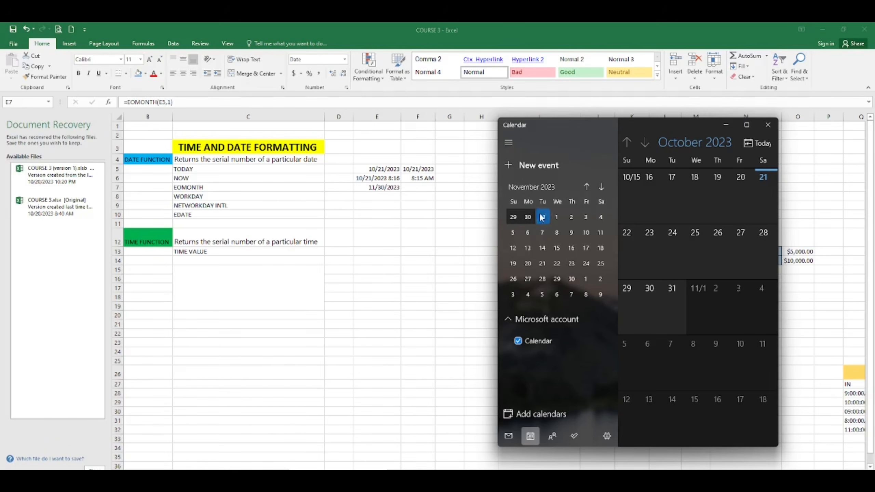
left_click(572, 279)
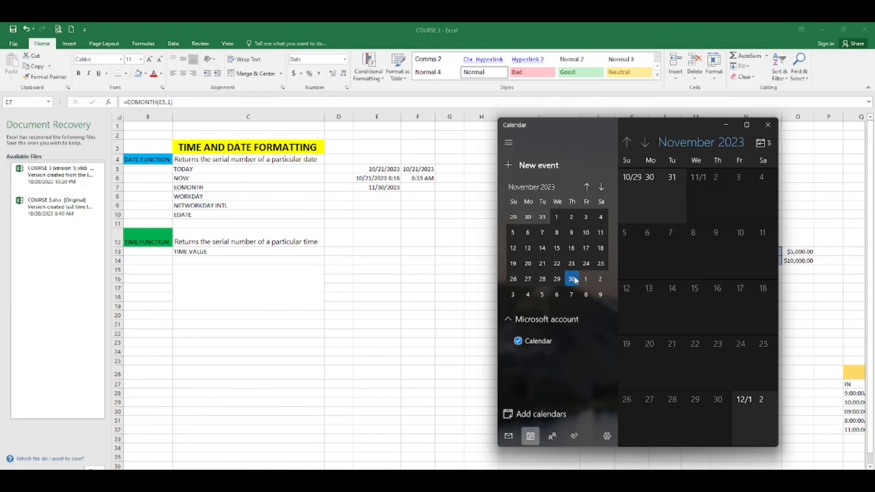
left_click(768, 125)
left_click(379, 187)
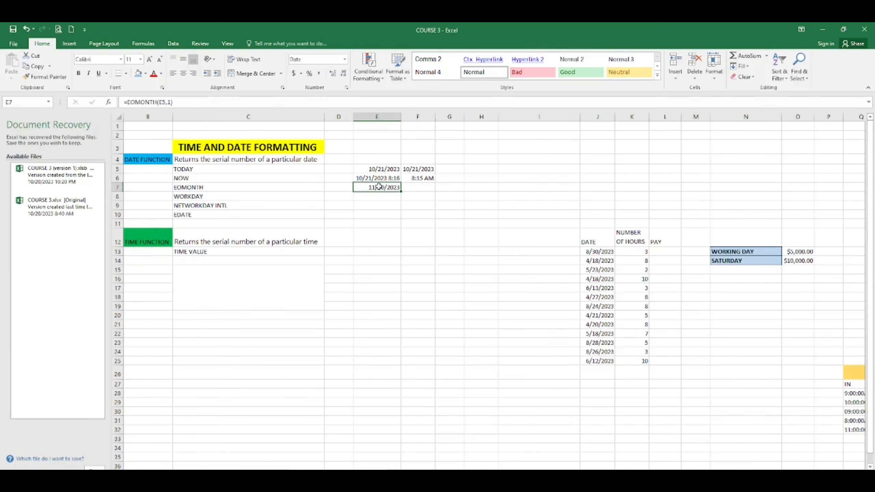
Enter the formula =WORKDAY(E5,5) in cell E8, in the row labelled WORKDAY.
left_click(371, 197)
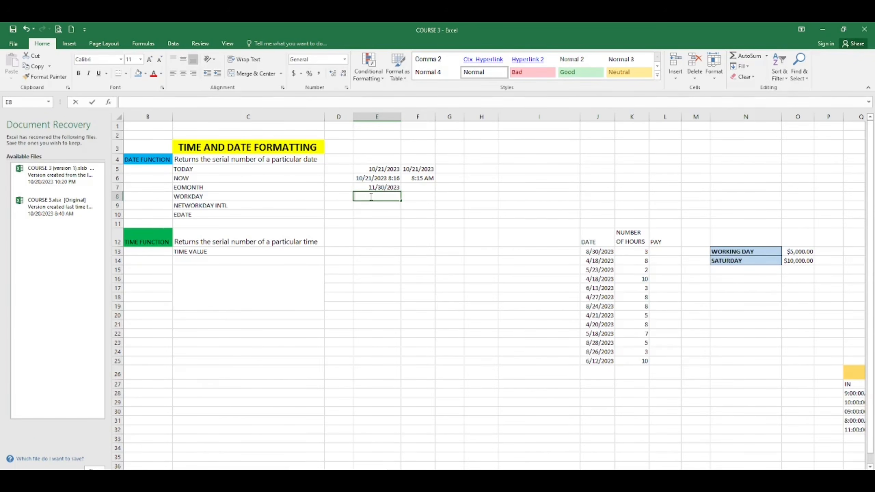
type("=WOR")
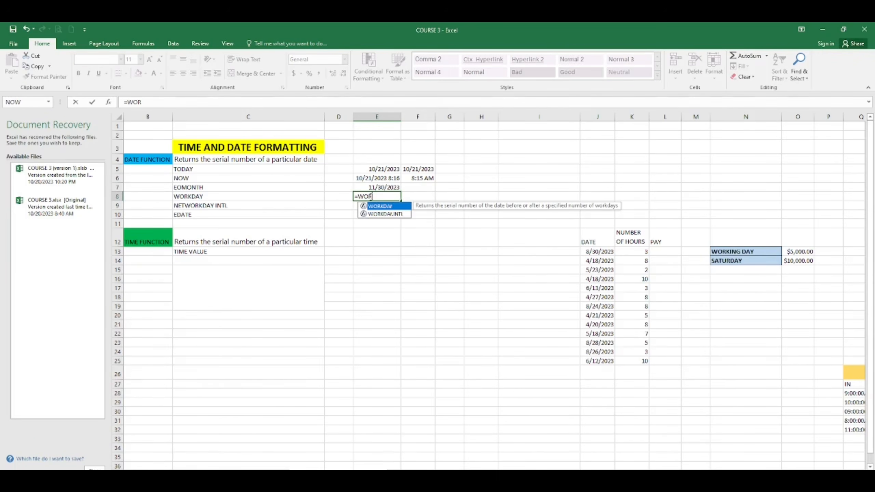
type("KDAY(")
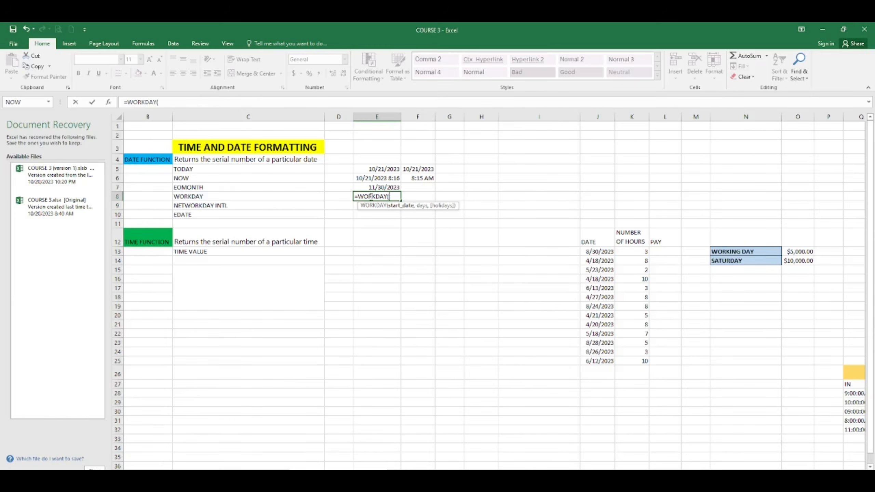
left_click(389, 170)
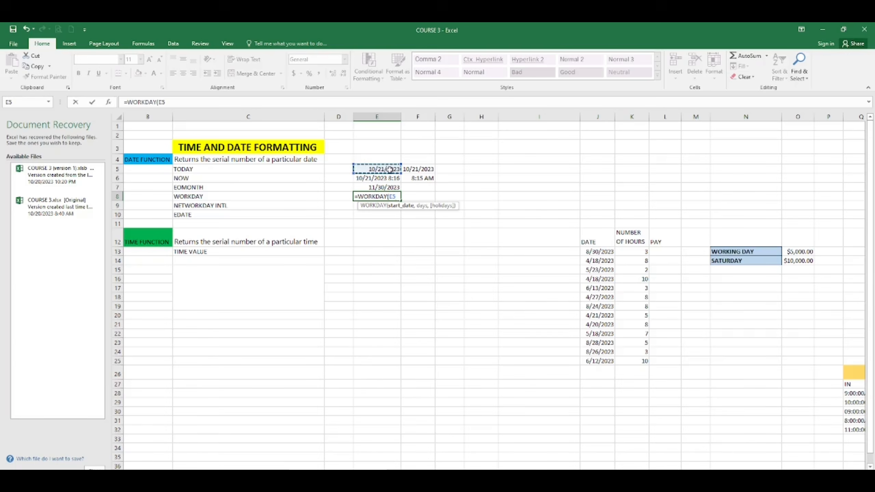
type(",5")
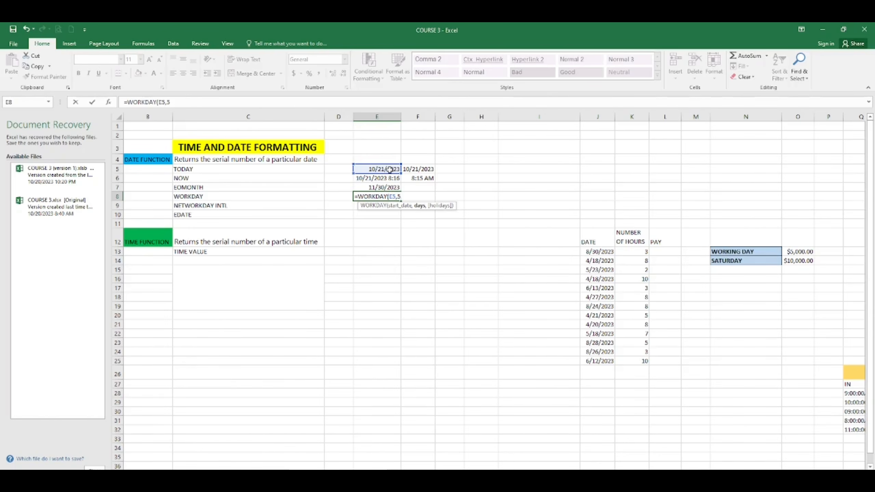
key("Return")
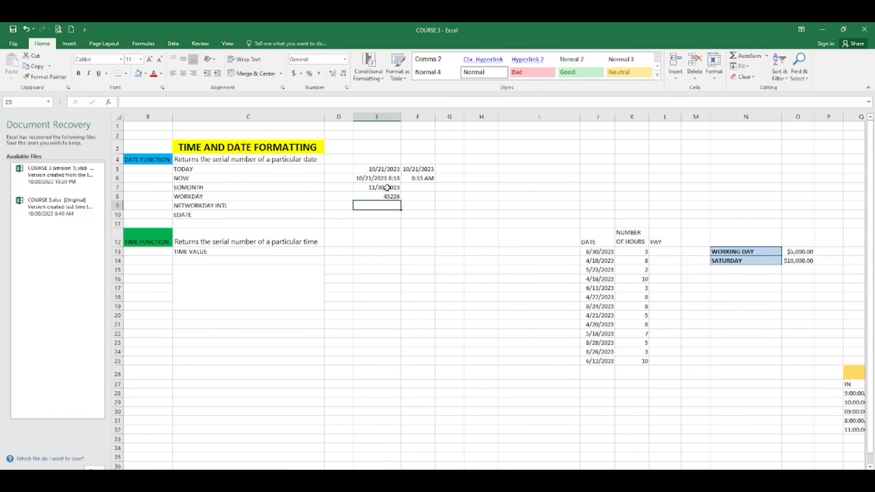
Format the whole of column E as Short Date.
left_click(387, 195)
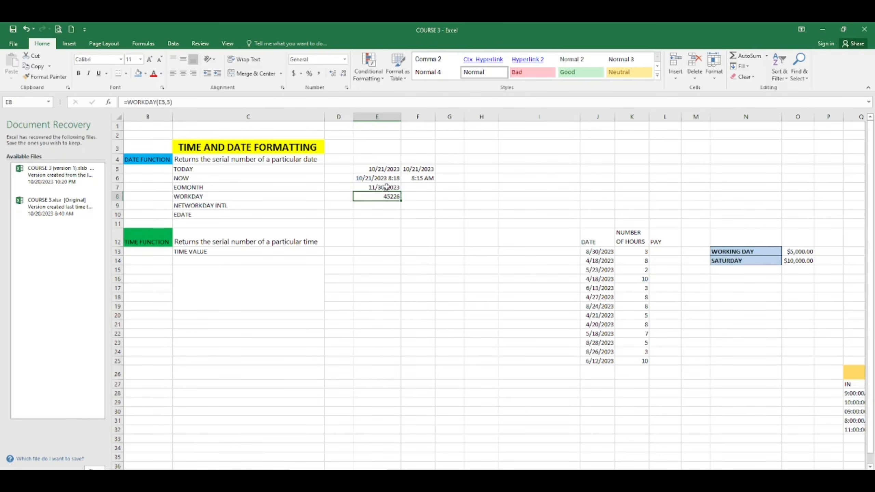
left_click(381, 117)
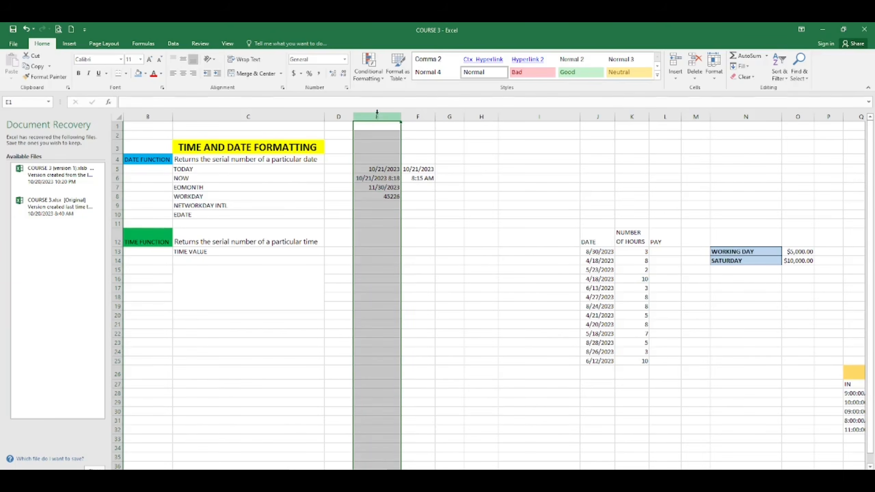
left_click(344, 60)
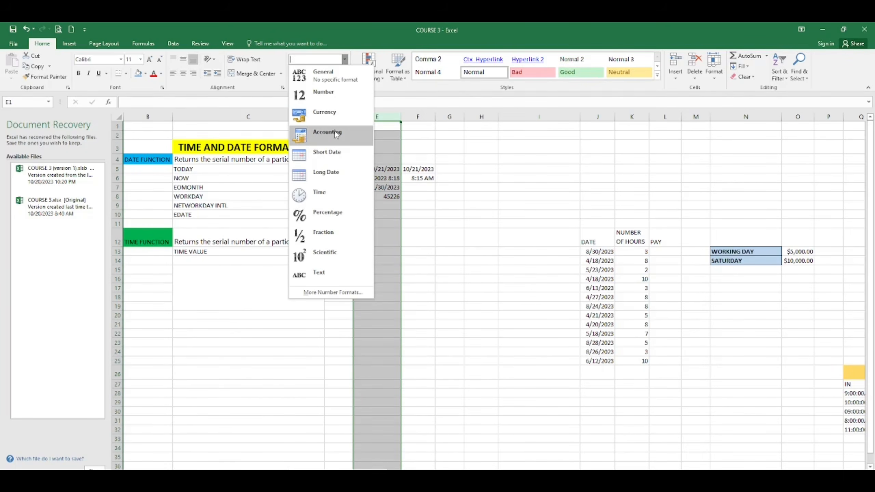
left_click(429, 202)
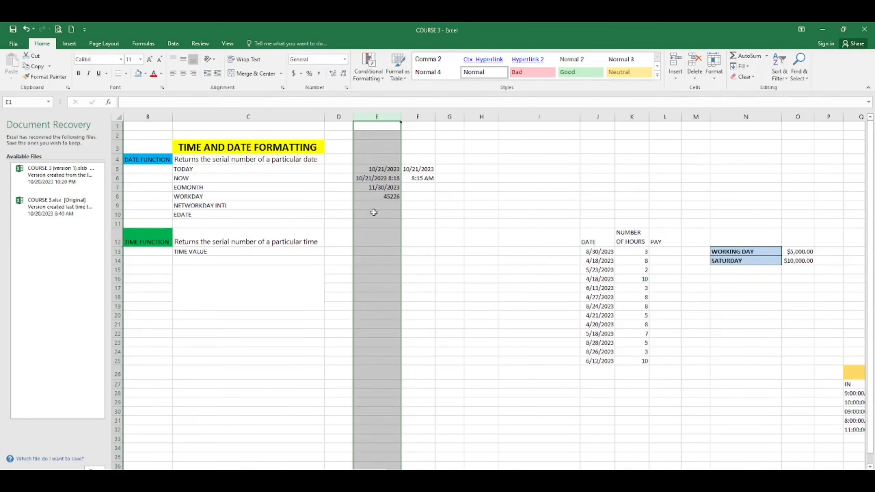
left_click(345, 62)
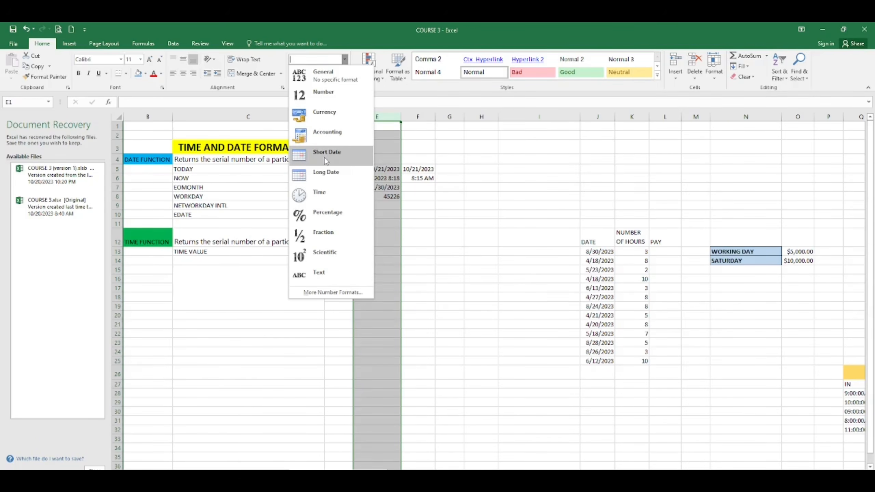
left_click(324, 158)
left_click(385, 205)
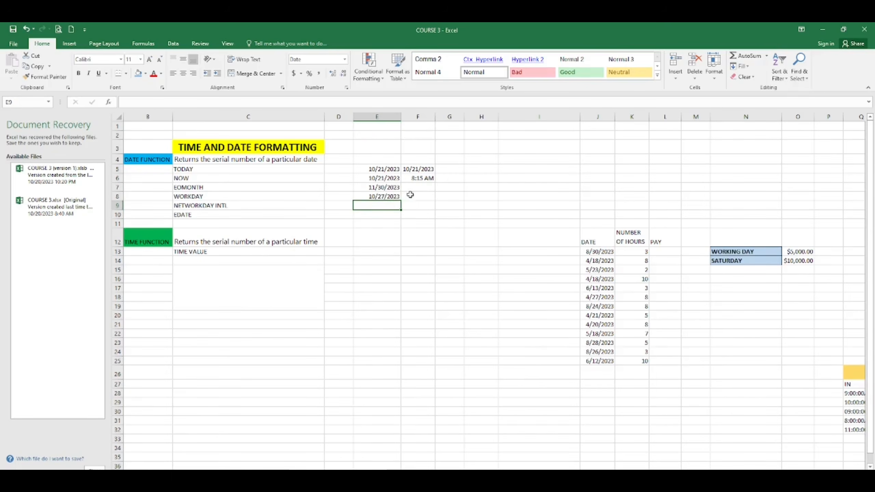
Check the WORKDAY date in cell E8 against the October 2023 month view in the Calendar app.
left_click(396, 196)
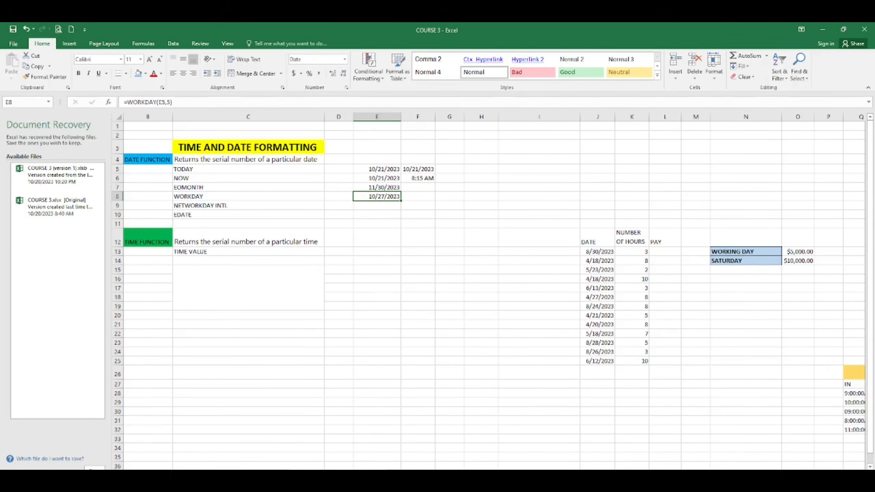
left_click(643, 480)
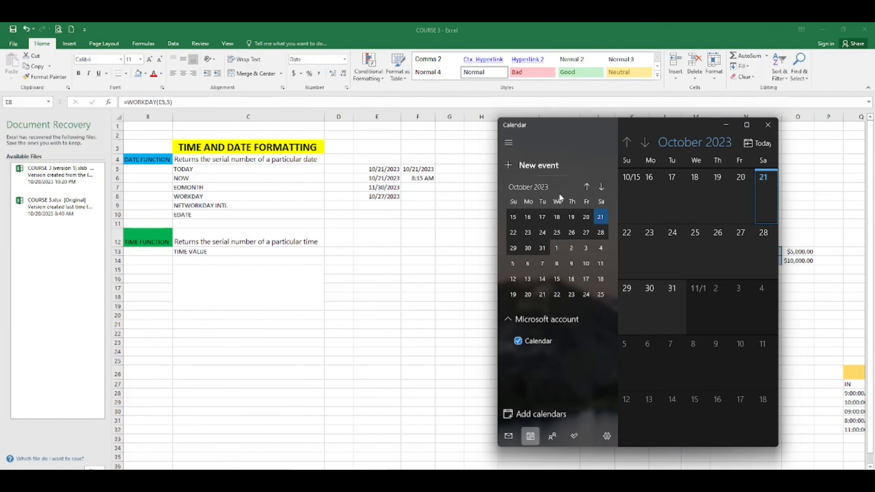
left_click(587, 187)
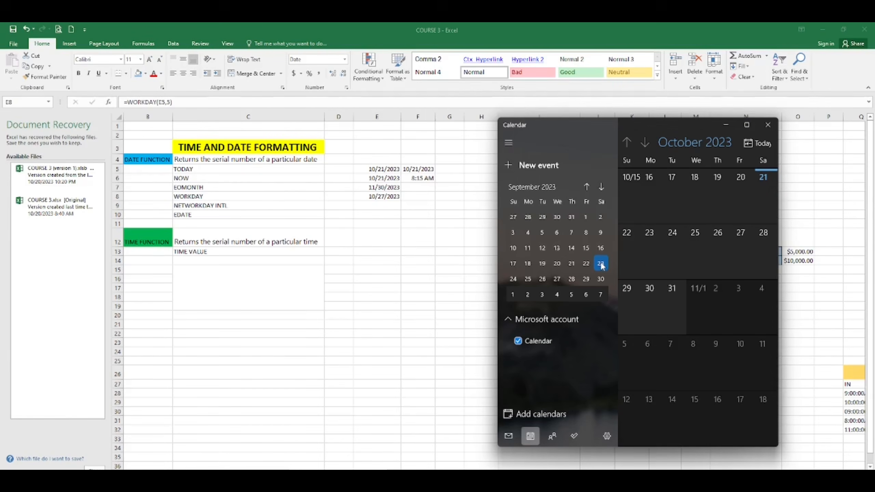
scroll(602, 265, "down", 2)
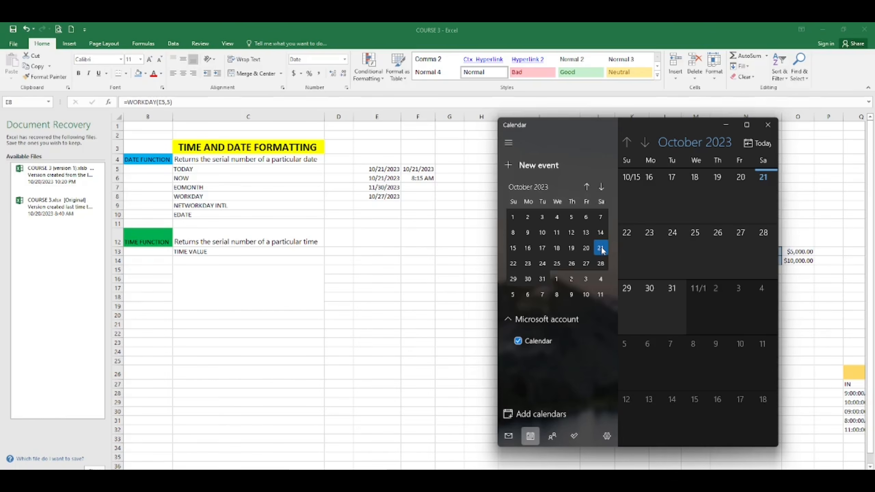
left_click(525, 251)
left_click(374, 194)
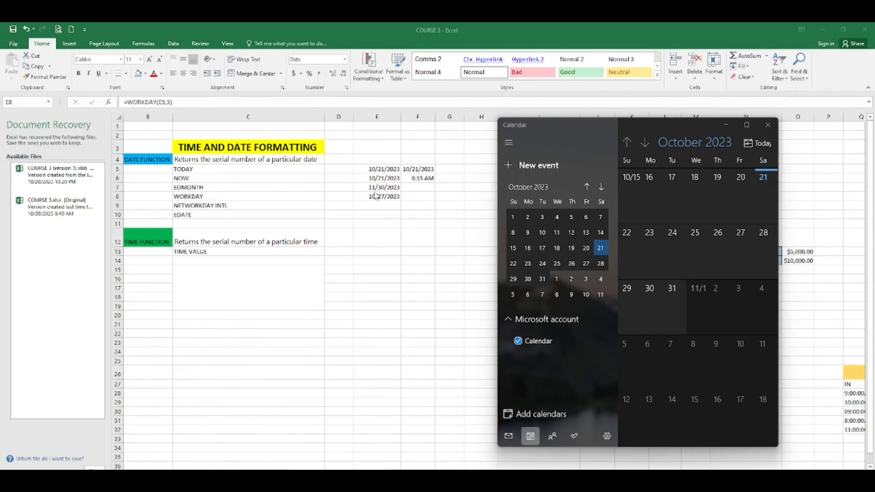
Review the arguments of the WORKDAY formula in cell E8 and leave the cell without editing it.
double_click(376, 199)
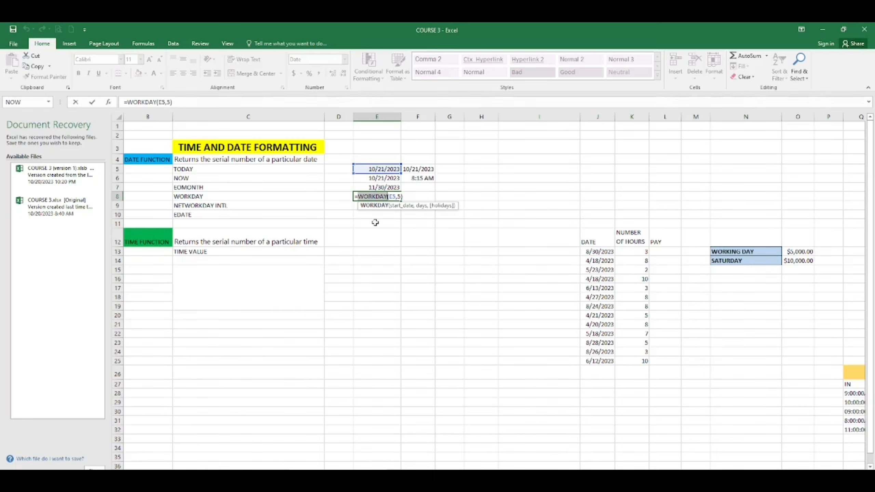
left_click(369, 221)
key("Return")
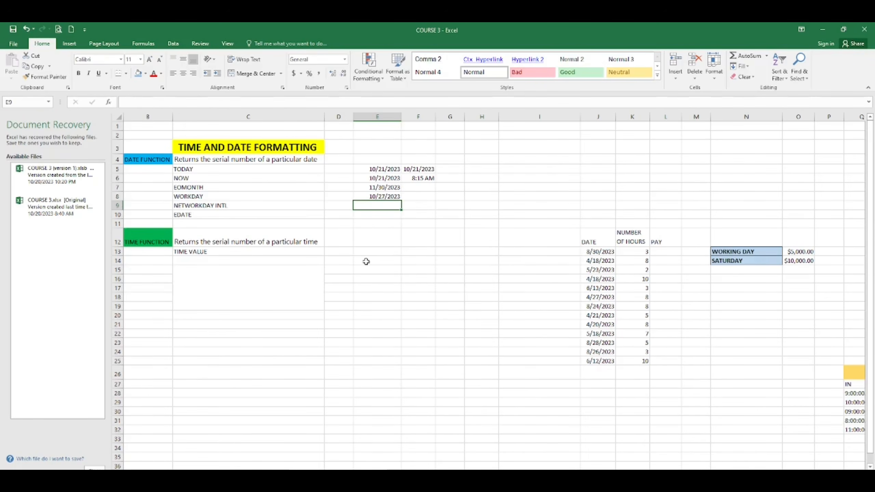
Enter the formula =NETWORKDAYS(E5,E8) in cell E9, in the row labelled NETWORKDAY INTL.
type("=NETW")
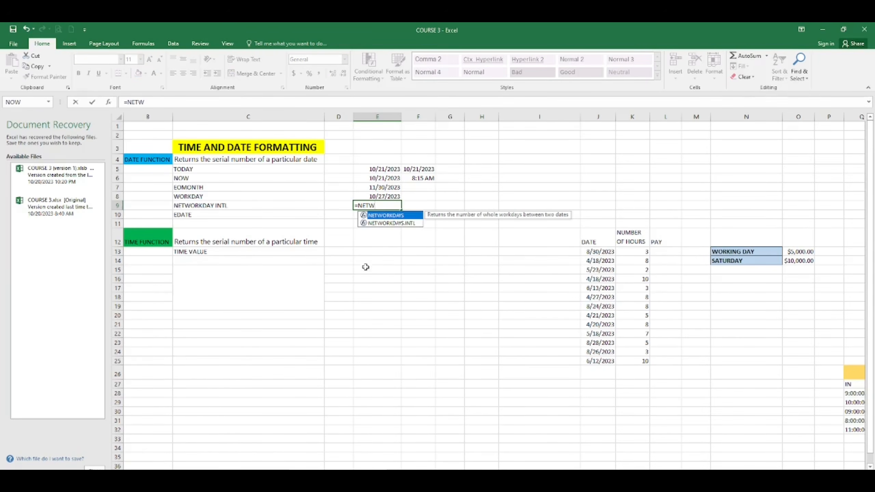
double_click(409, 216)
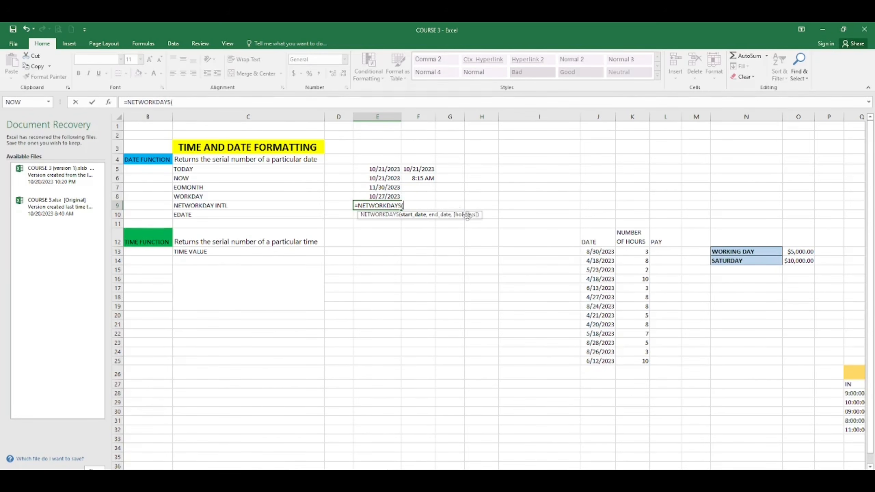
left_click(383, 168)
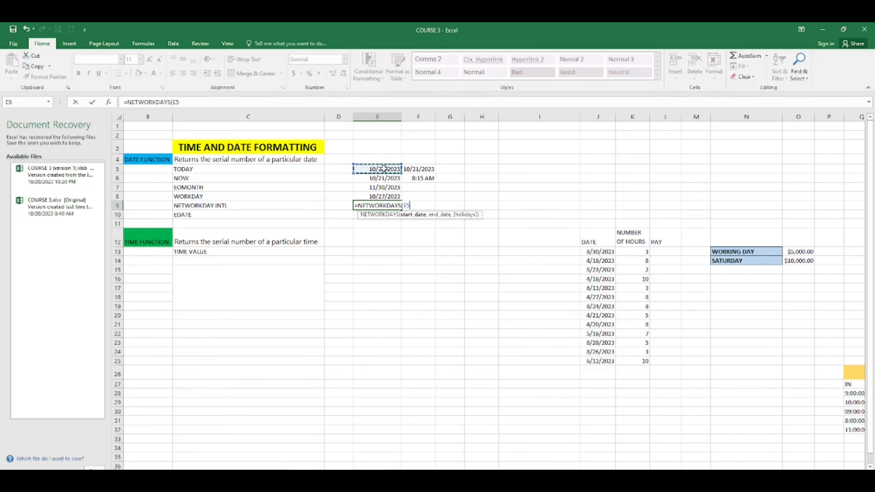
type(",")
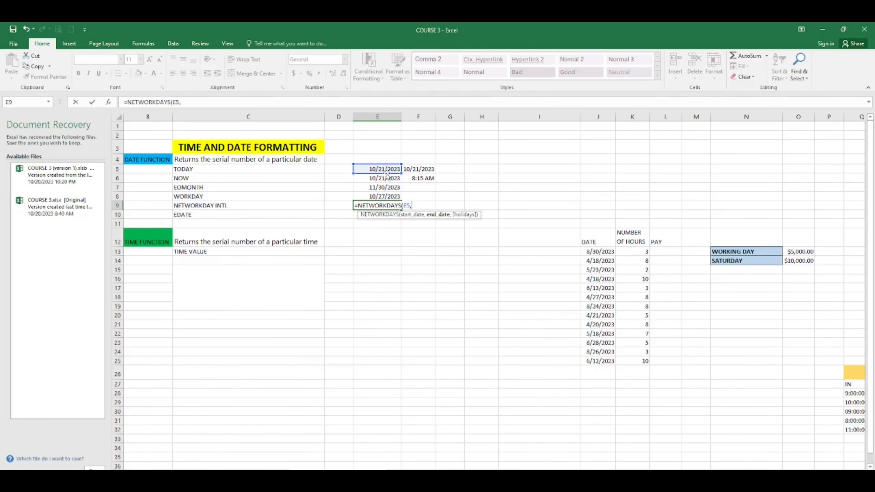
left_click(397, 196)
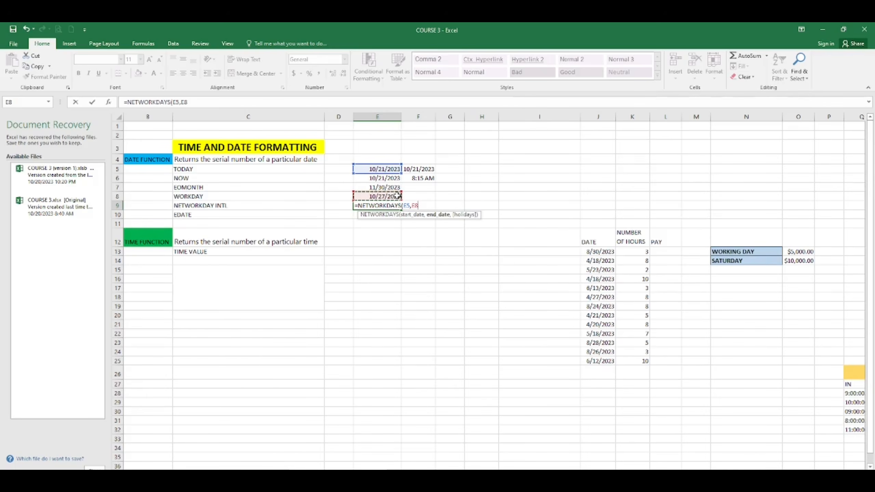
type(")")
key("Return")
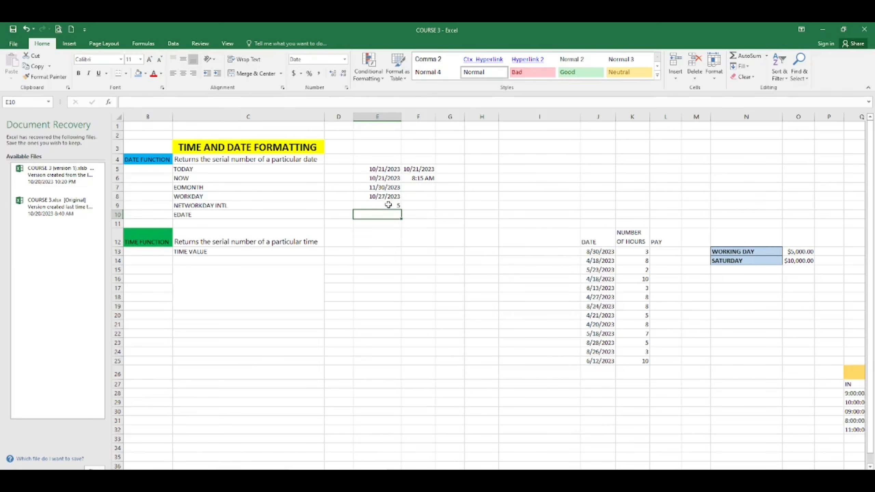
Review the arguments of the WORKDAY formula in E8 and the NETWORKDAYS formula in E9 without editing them.
left_click(388, 204)
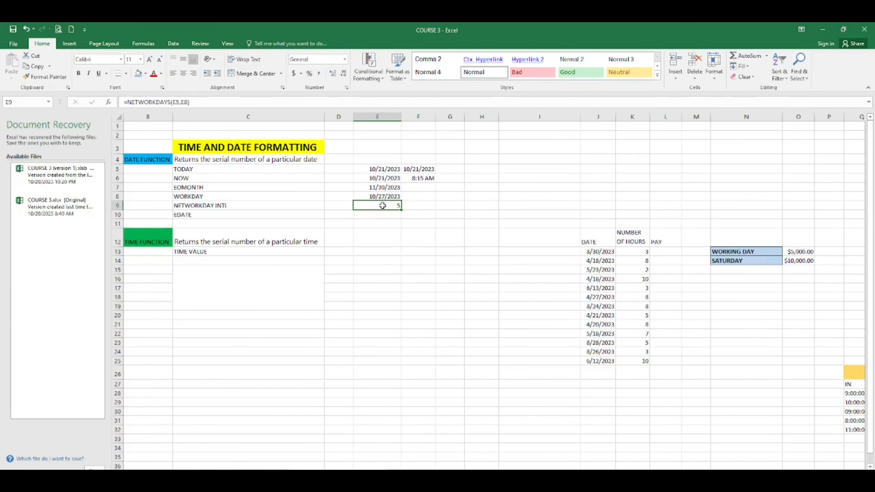
double_click(389, 196)
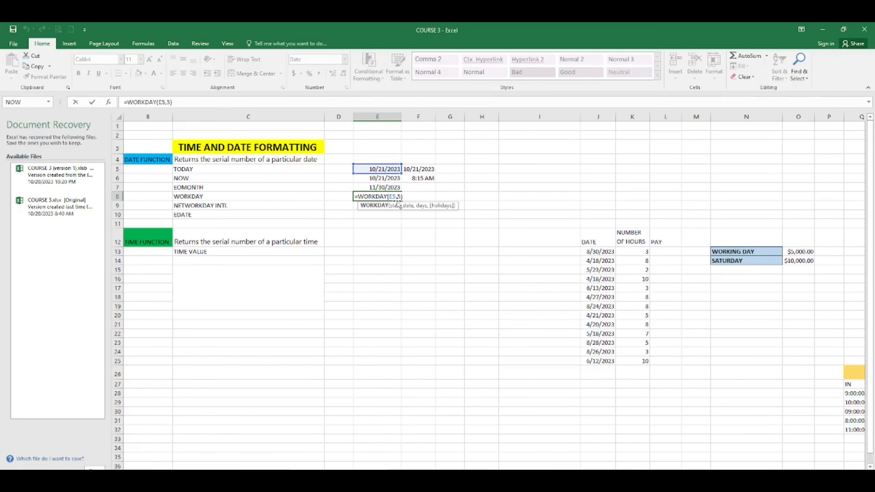
left_click(417, 200)
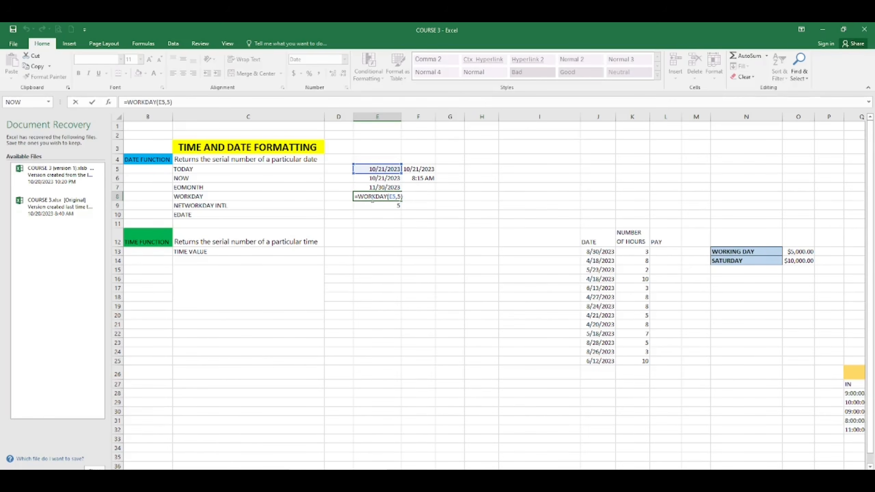
key("Return")
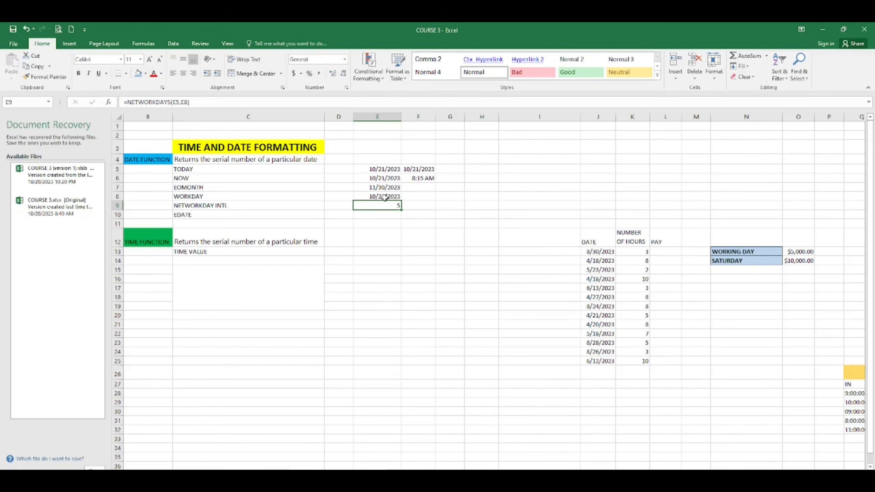
left_click(394, 197)
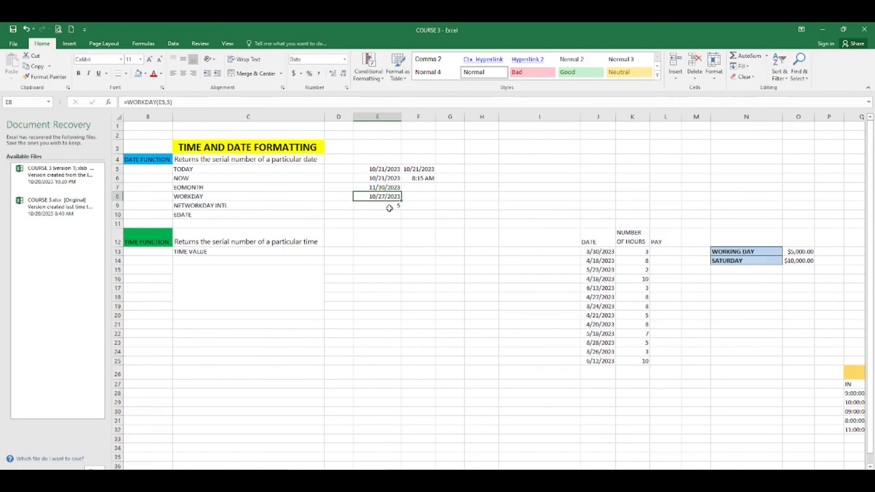
left_click(389, 208)
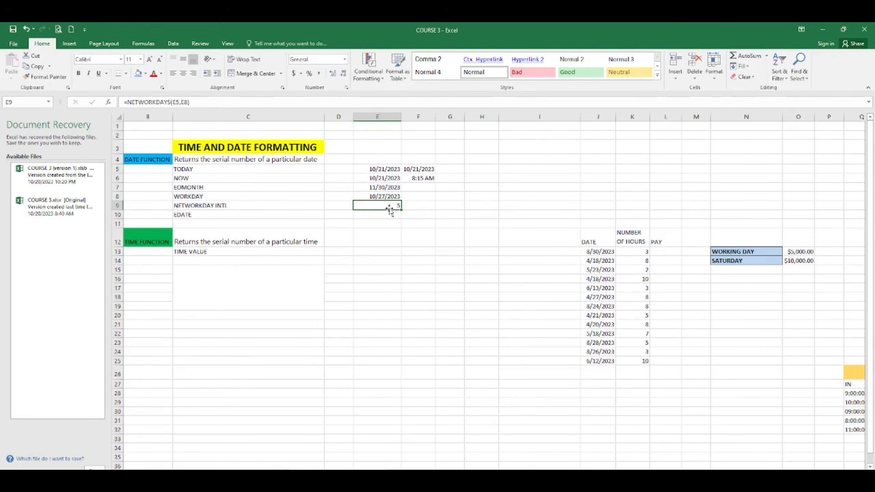
double_click(389, 209)
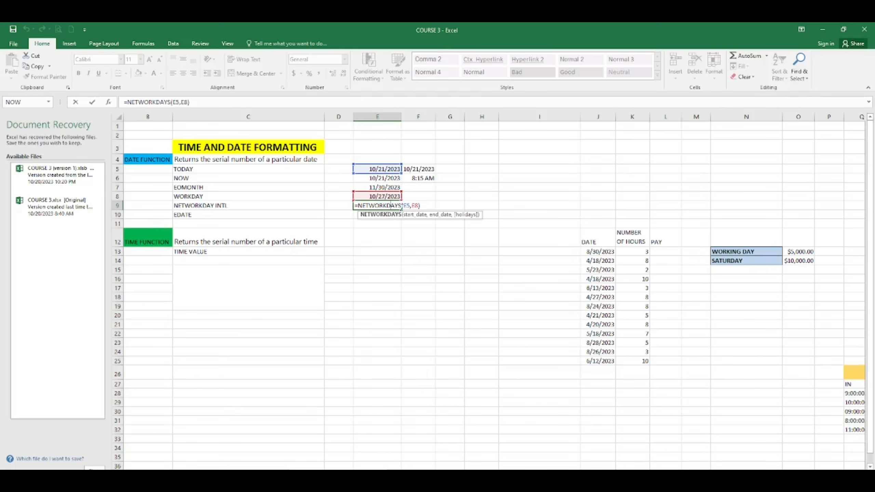
key("Return")
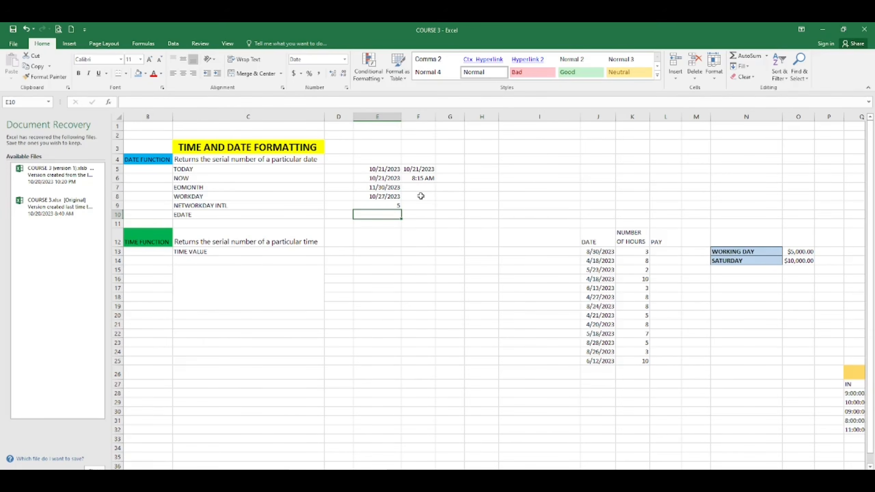
left_click(383, 197)
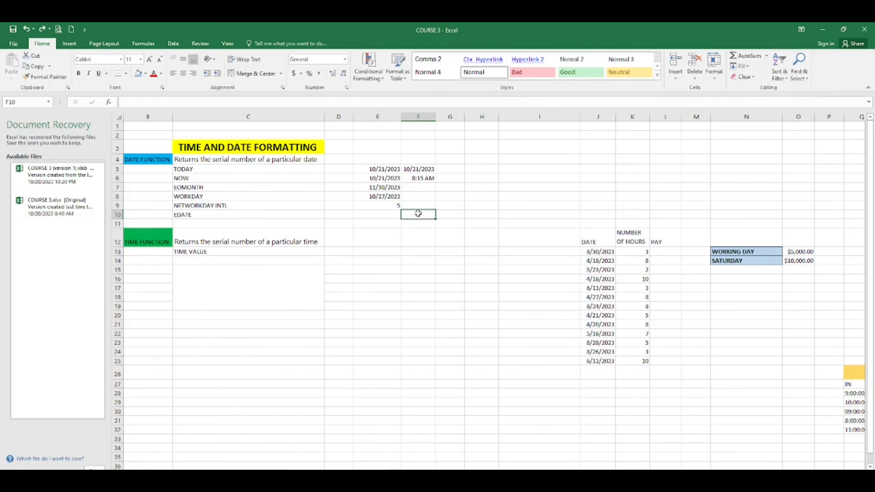
left_click(388, 205)
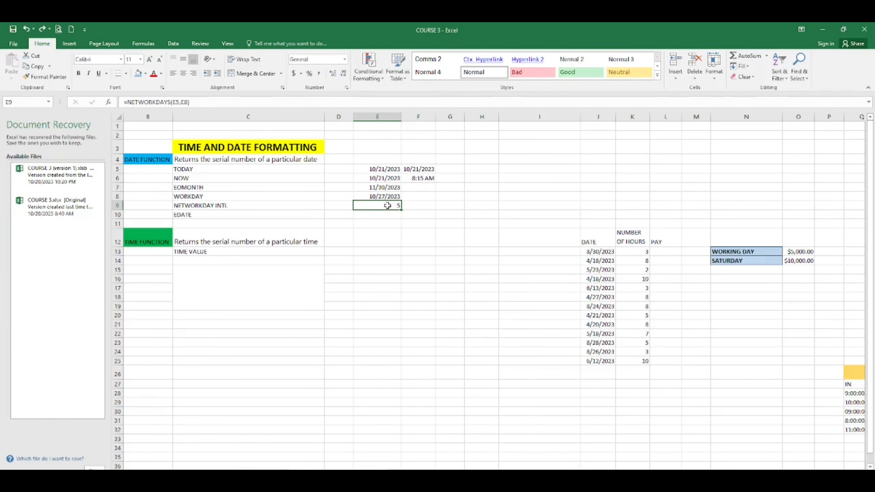
Enter =NETWORKDAYS.INTL(E5,E8,1) in cell F9, choosing Saturday, Sunday as the weekend option.
left_click(414, 206)
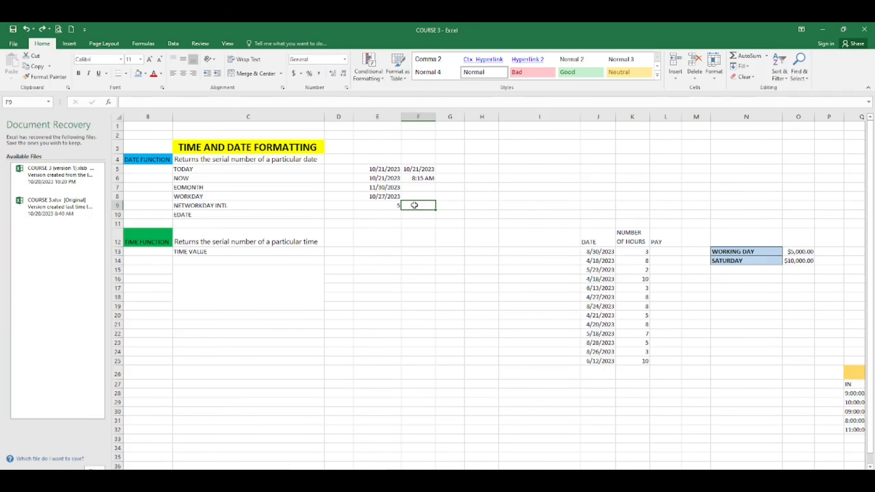
type("=NE")
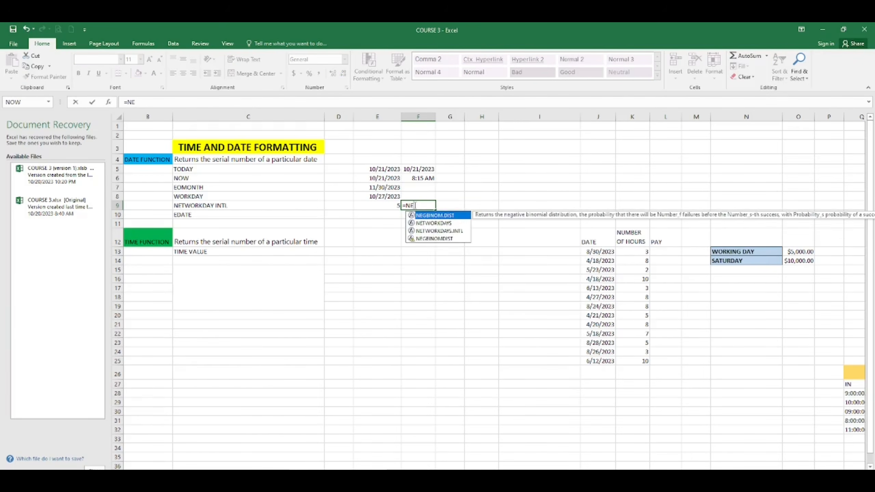
type("T")
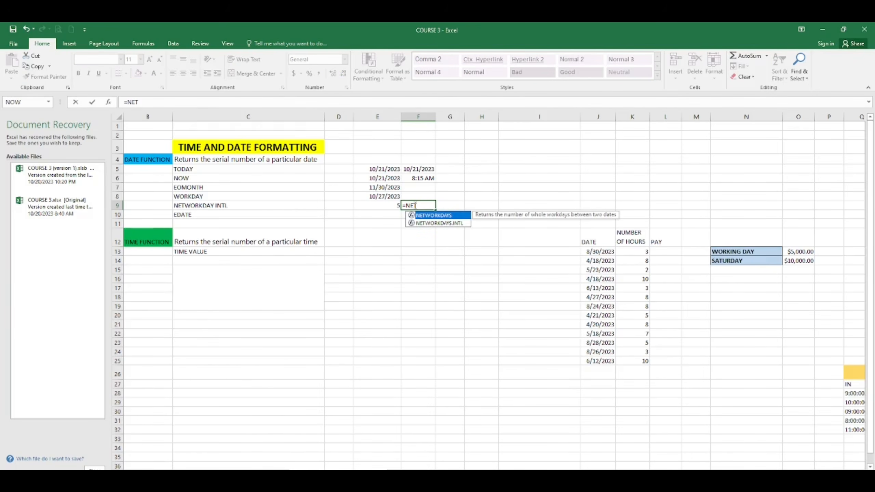
left_click(433, 224)
double_click(433, 223)
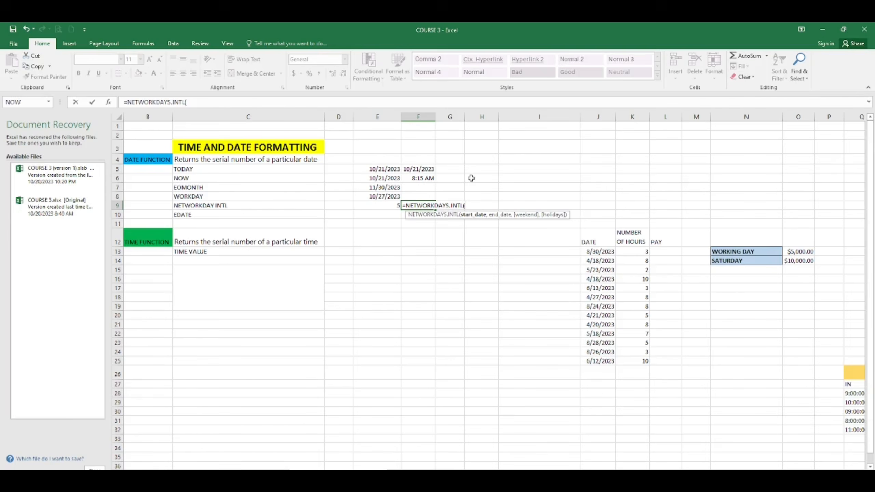
left_click(385, 169)
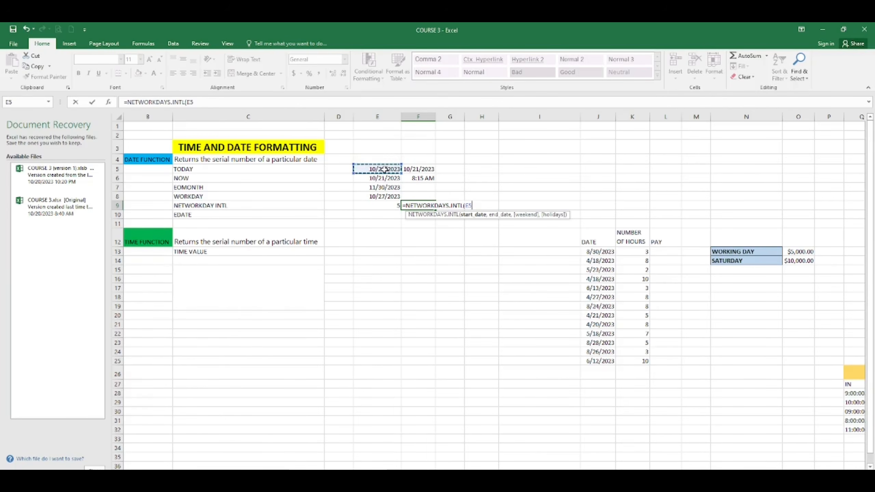
type(",")
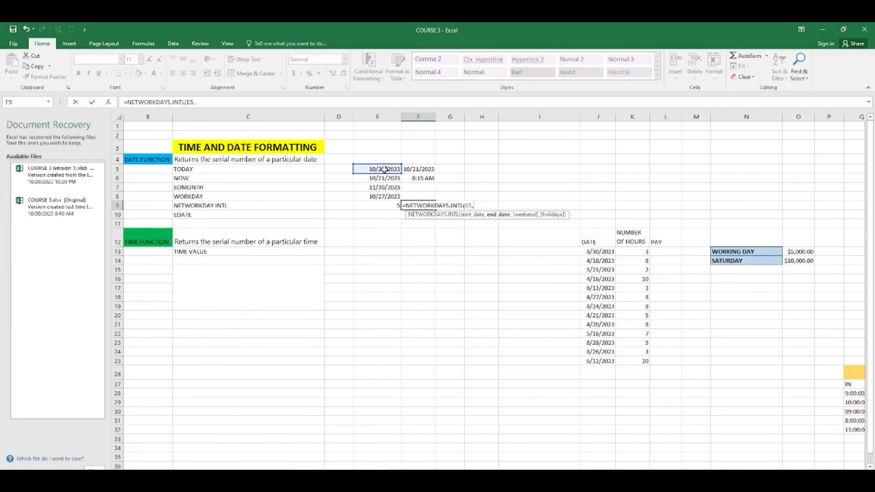
left_click(383, 197)
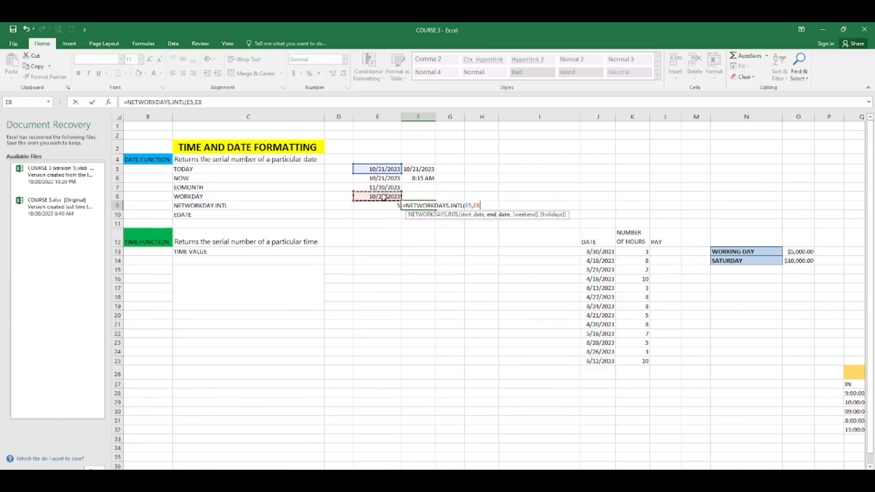
type(",")
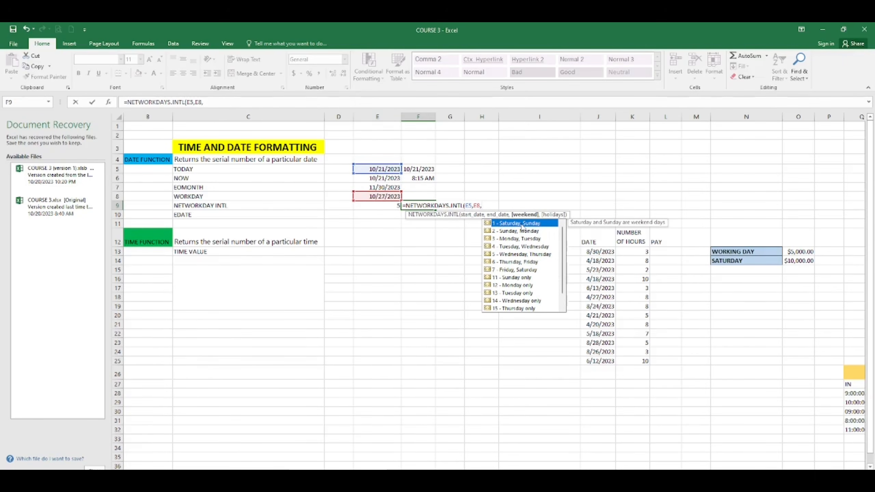
key("Return")
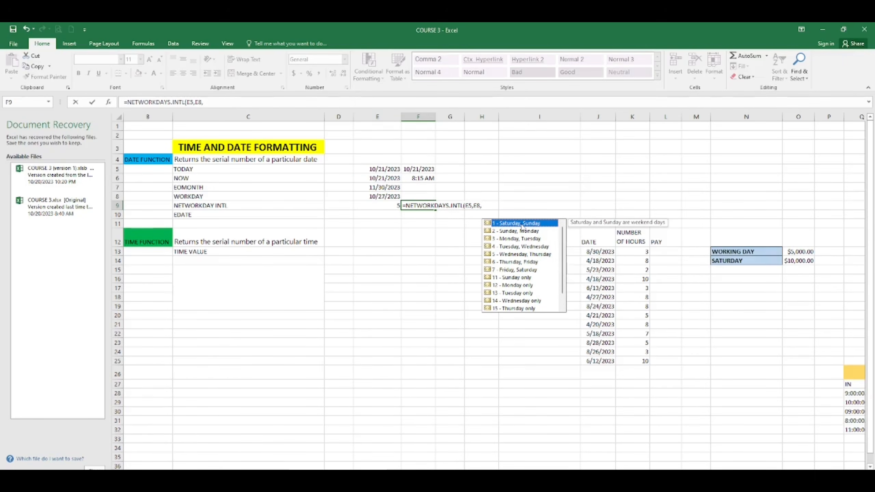
double_click(521, 224)
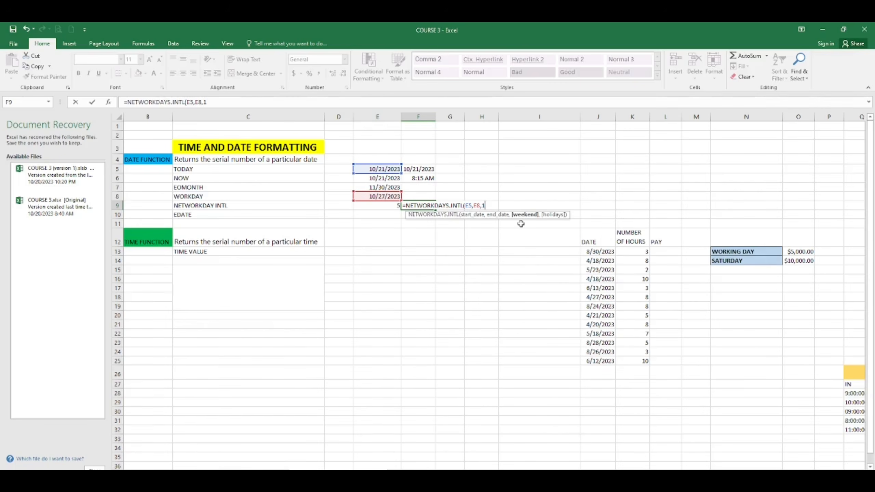
type(",")
key("BackSpace")
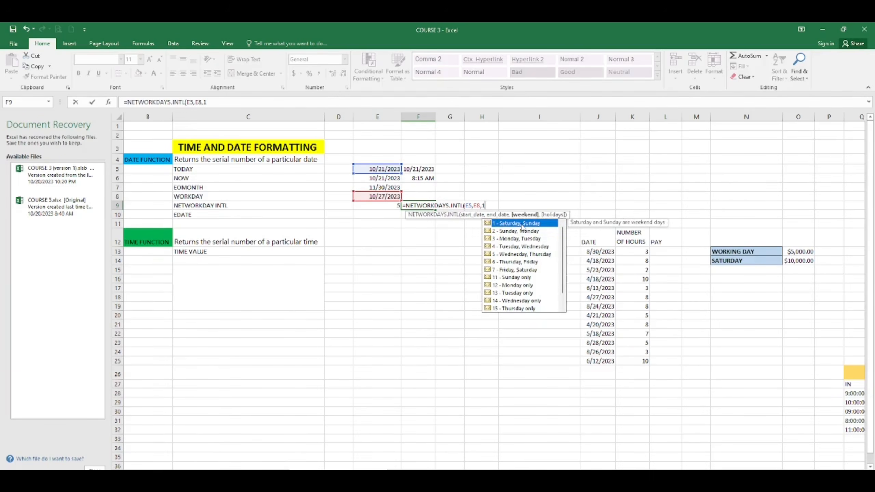
key("Return")
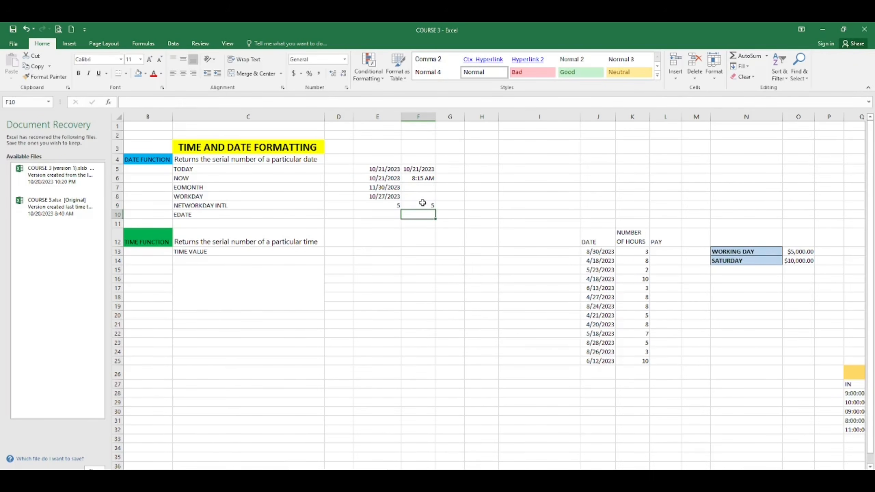
Change the weekend argument of the NETWORKDAYS.INTL formula in F9 to 2 - Sunday, Monday.
left_click(422, 205)
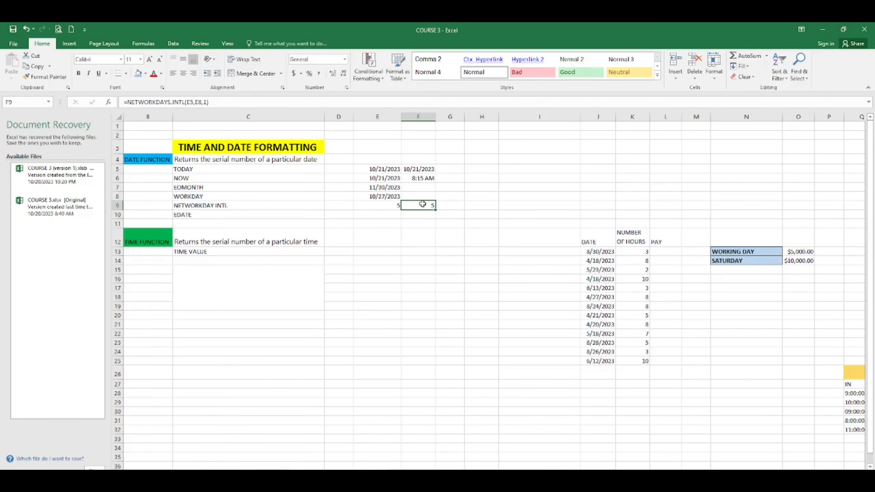
double_click(422, 205)
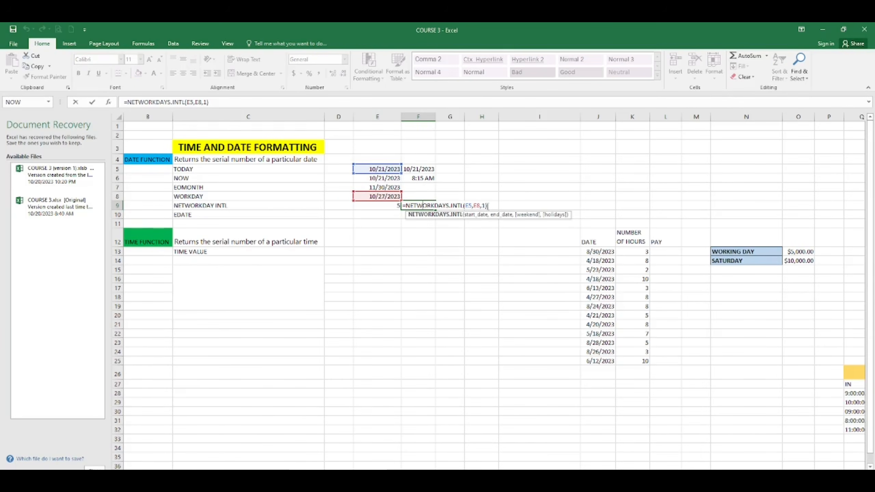
left_click(485, 206)
key("BackSpace")
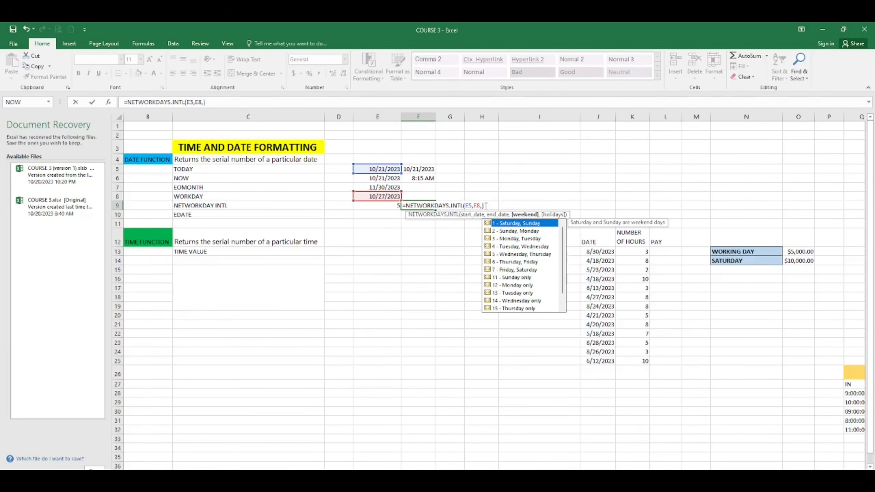
double_click(504, 231)
key("Return")
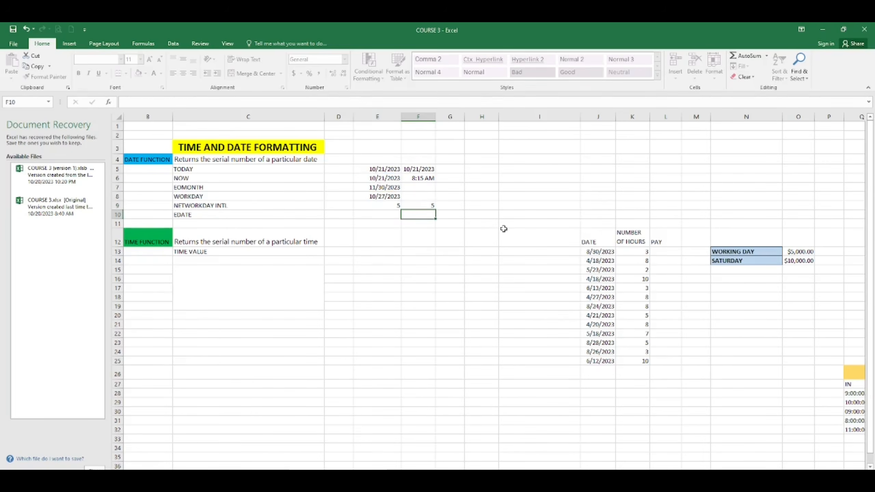
Set the weekend argument of the NETWORKDAYS.INTL formula in F9 to 17 - Saturday only.
left_click(419, 204)
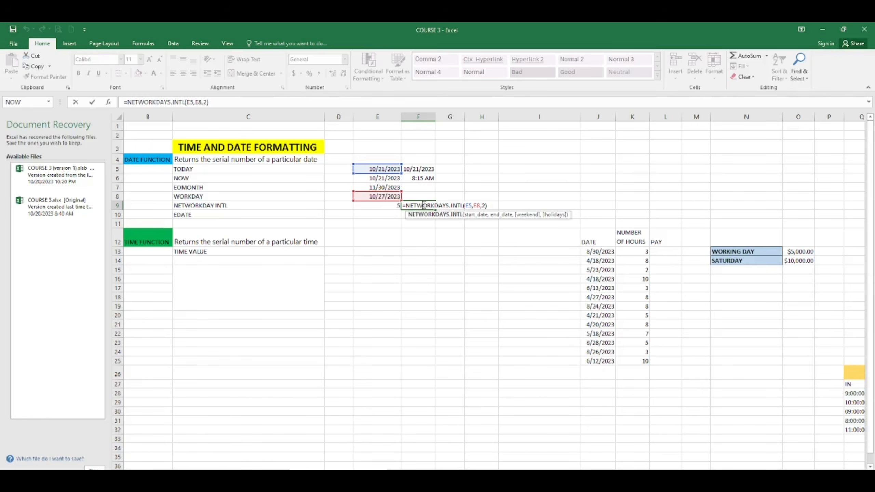
key("BackSpace")
scroll(529, 288, "down", 2)
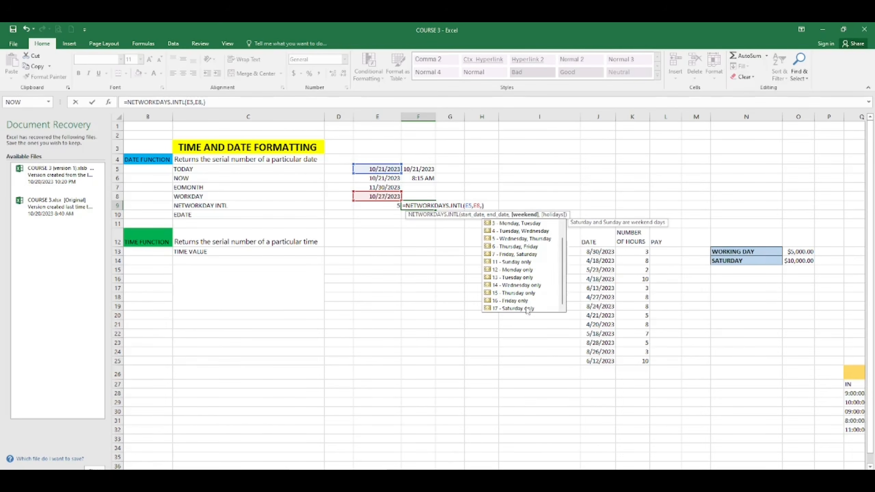
left_click(528, 309)
double_click(528, 309)
type(")")
key("Return")
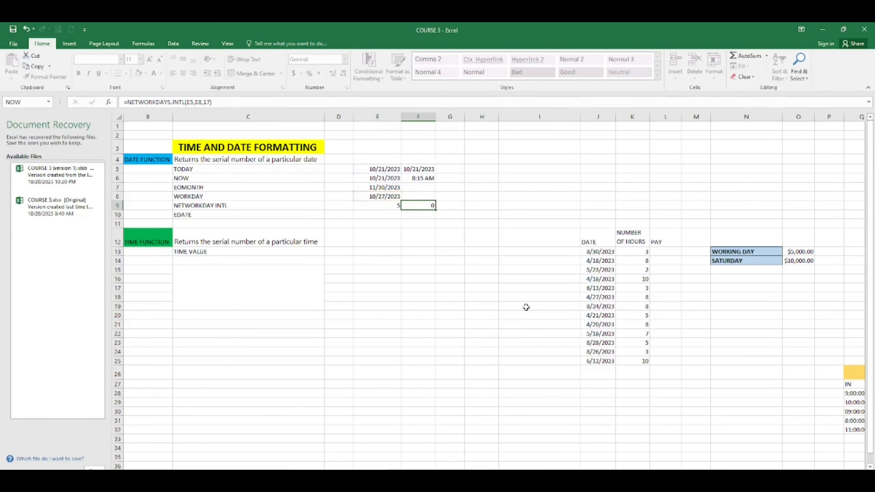
left_click(425, 204)
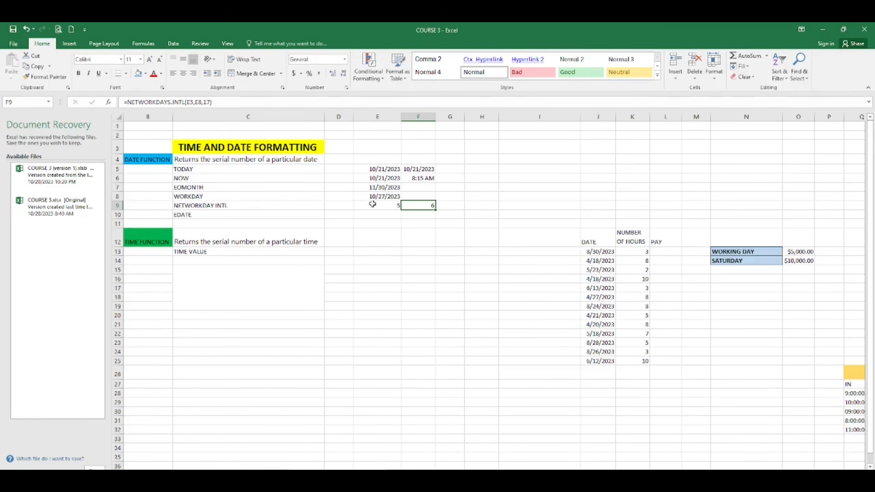
key("Delete")
left_click(376, 206)
left_click(431, 205)
Enter =EDATE(E5,2) in cell E10 beside the EDATE label.
left_click(378, 215)
type("=")
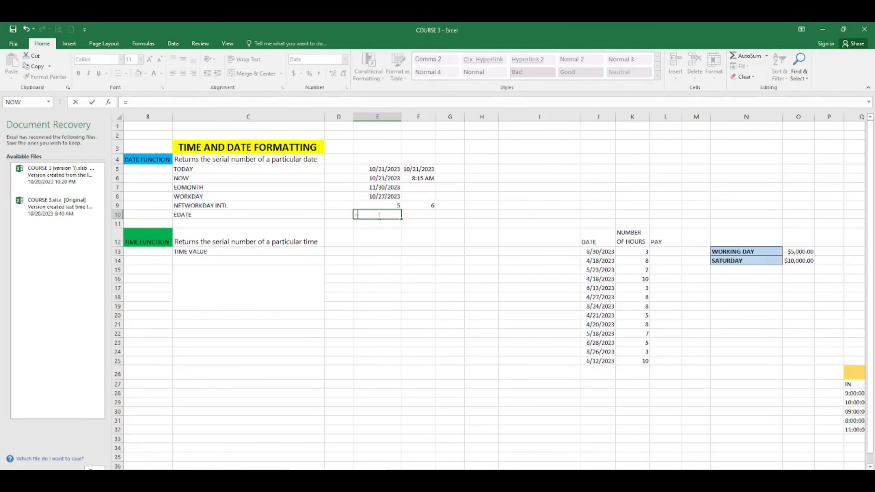
type("EDATE")
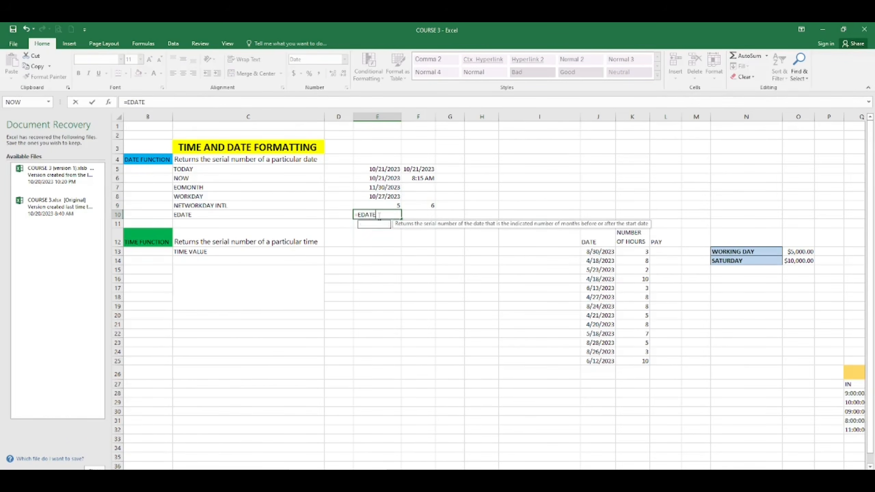
type("(")
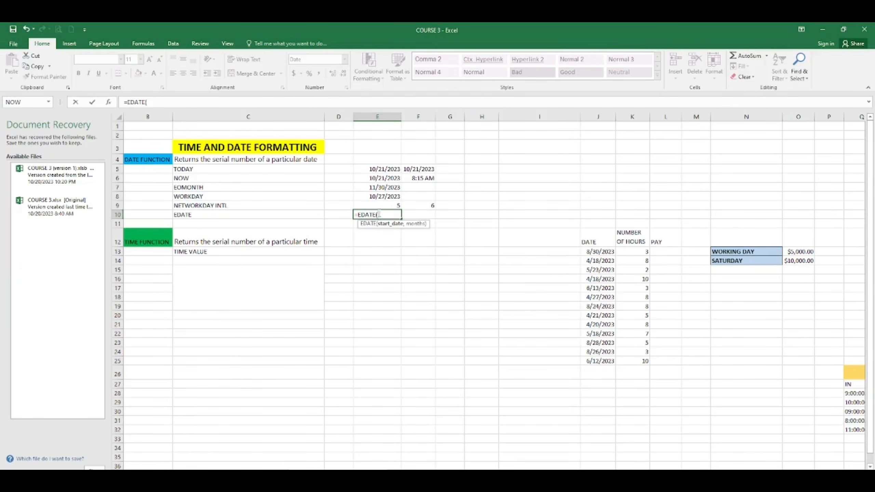
left_click(393, 171)
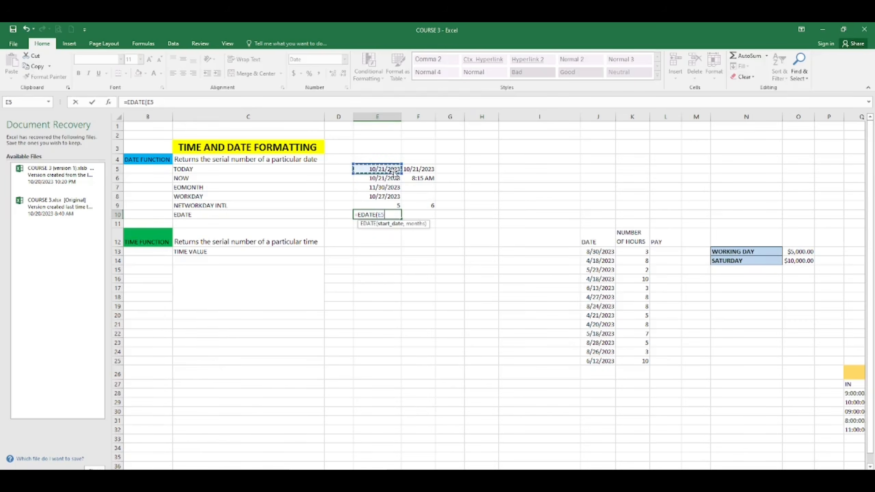
type(",2)")
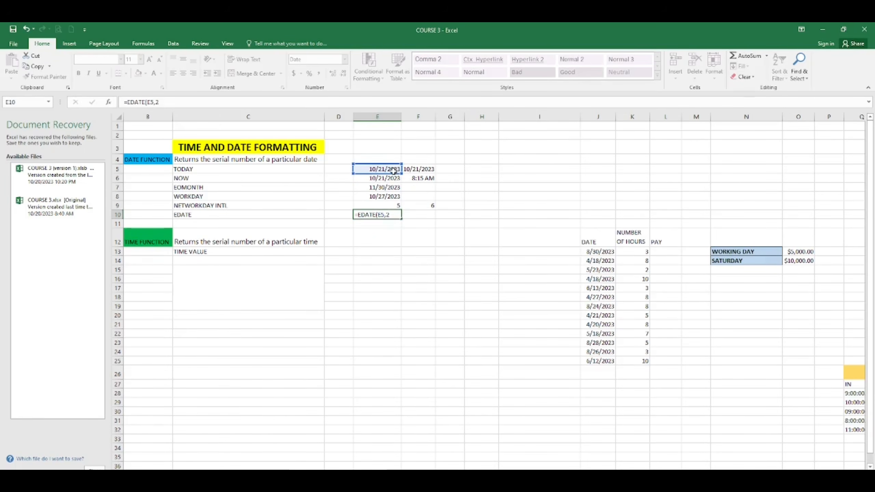
key("Return")
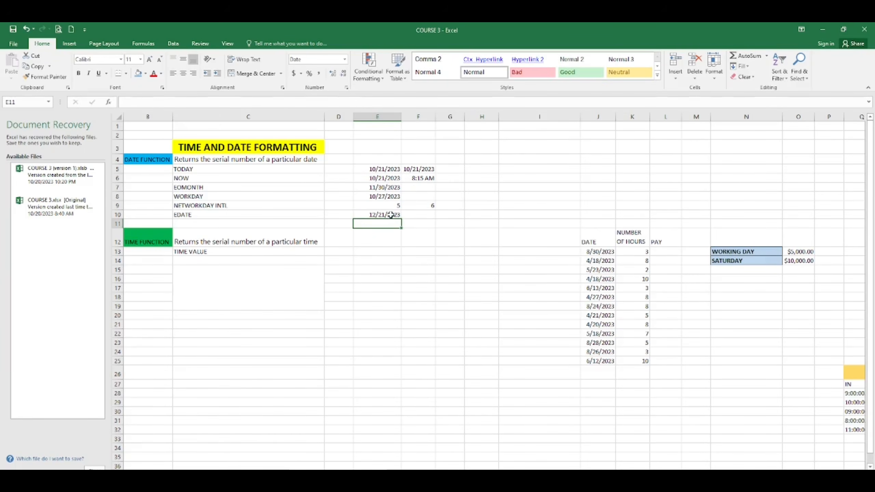
left_click(391, 215)
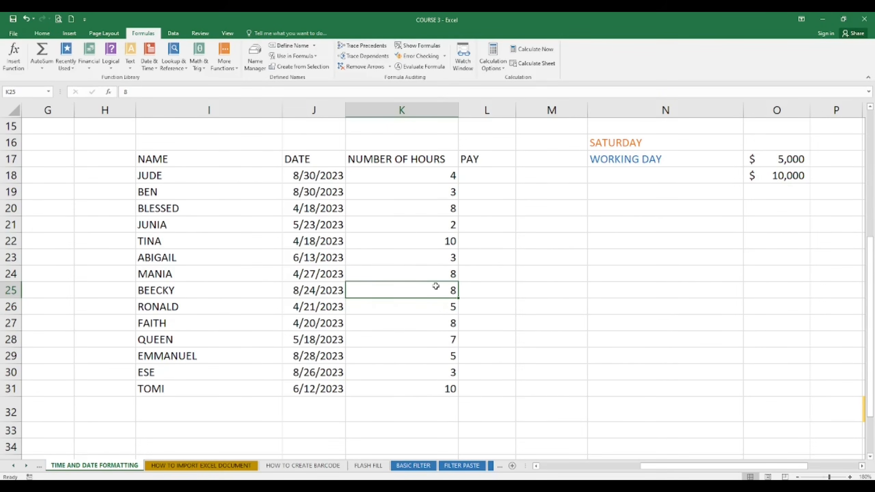
Undo the last change to the rate labels so WORKING DAY is in N17 and SATURDAY in N18.
left_click(487, 339)
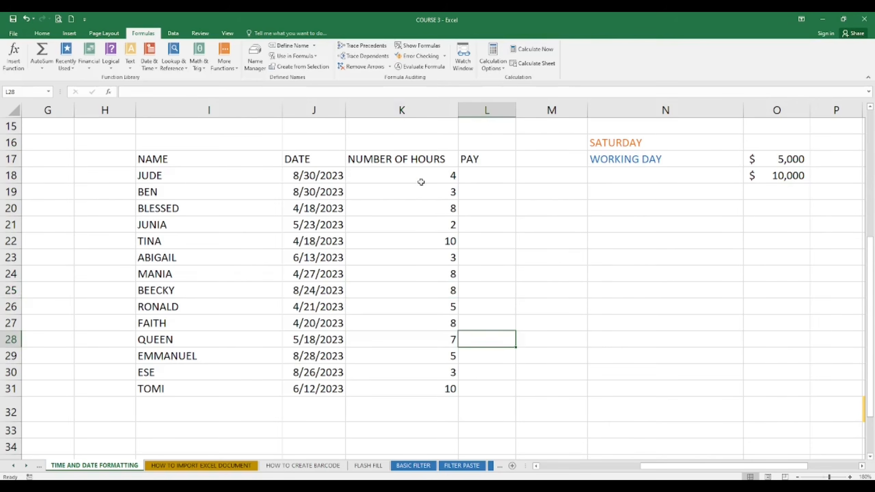
left_click_drag(420, 176, 410, 392)
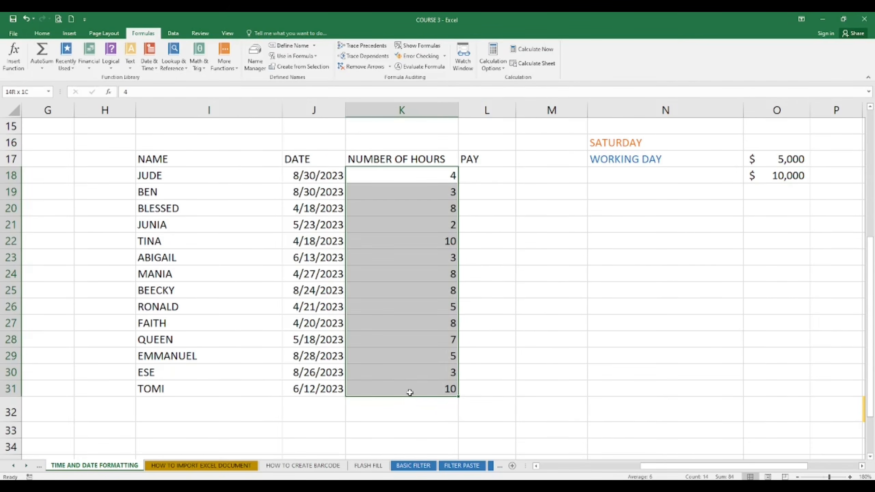
left_click(603, 379)
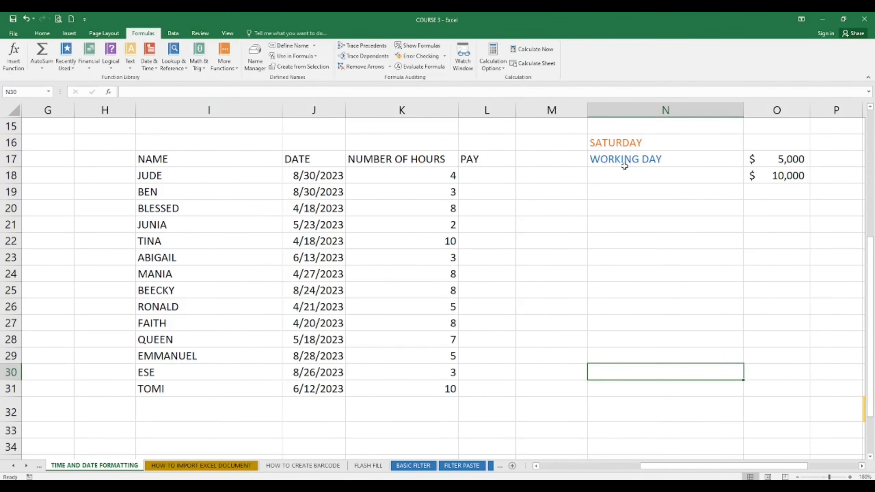
key("ctrl+z")
left_click(677, 158)
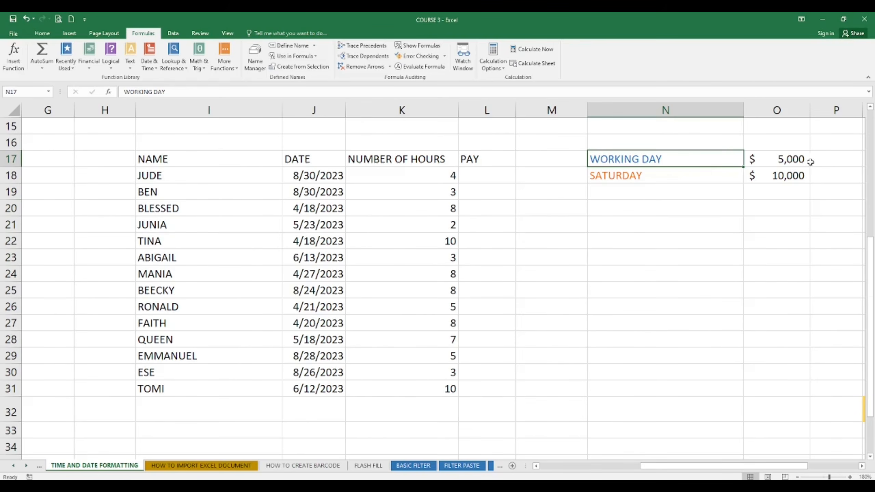
left_click(761, 161)
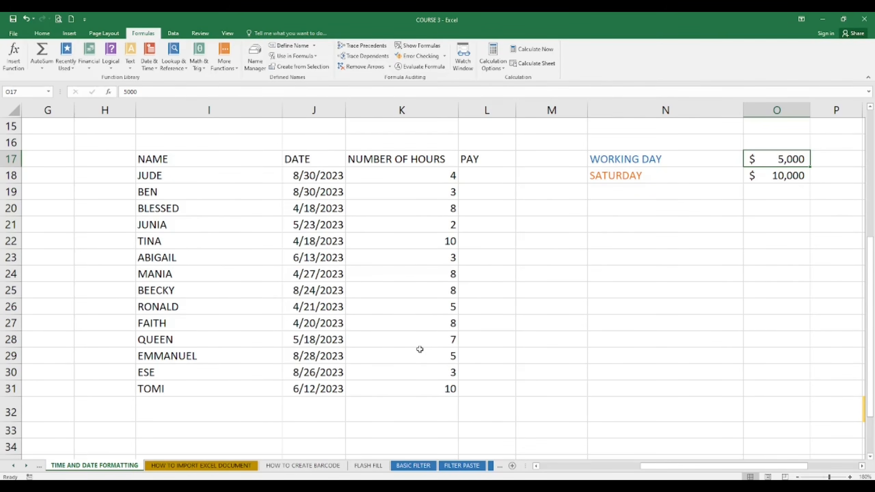
Enter =WEEKDAY(J18) in cell M18 to get the weekday number of the first date.
left_click(502, 179)
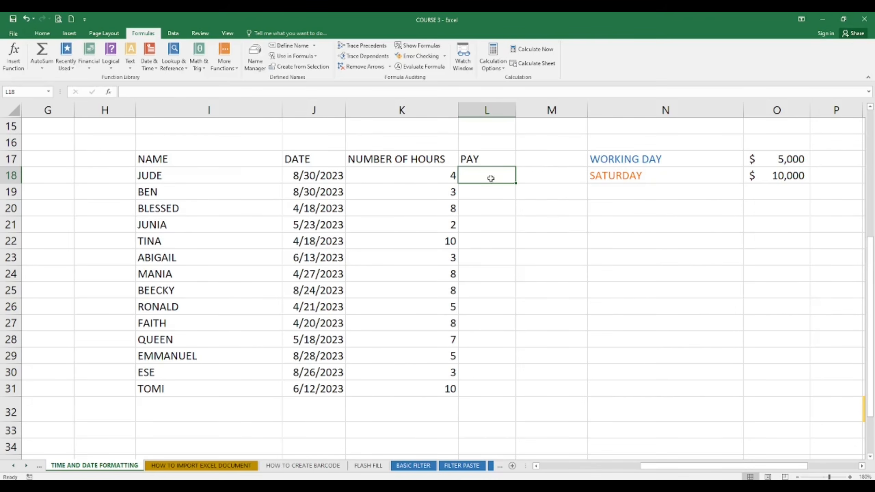
left_click(536, 175)
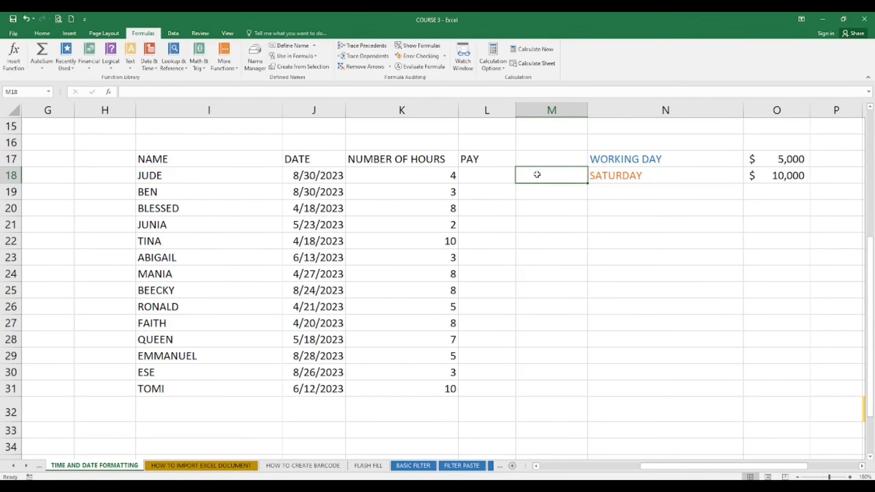
type("=WE")
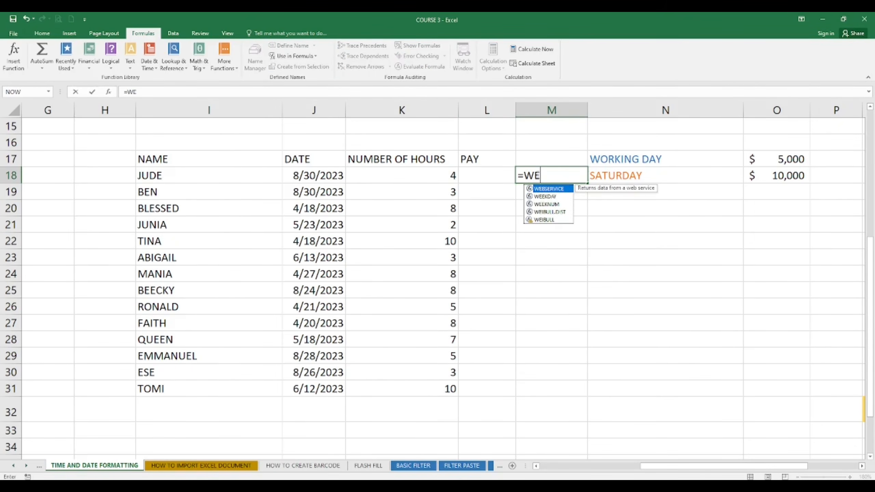
type("EKDAY(")
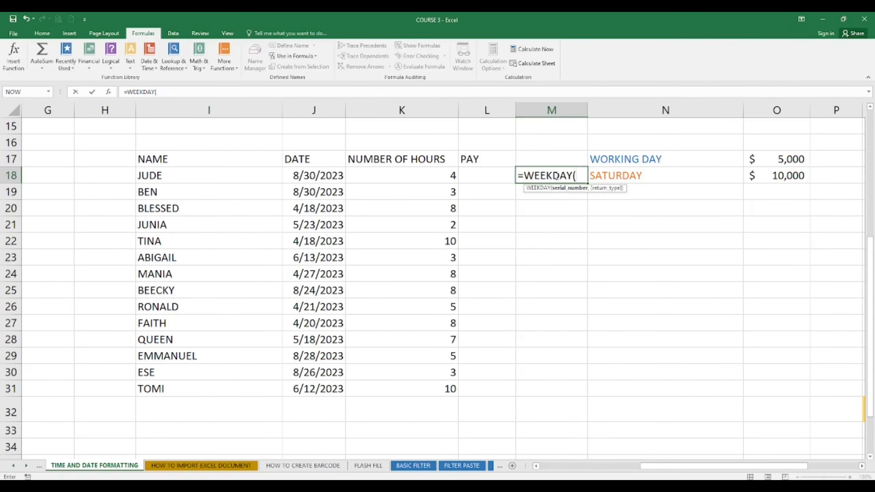
left_click(325, 175)
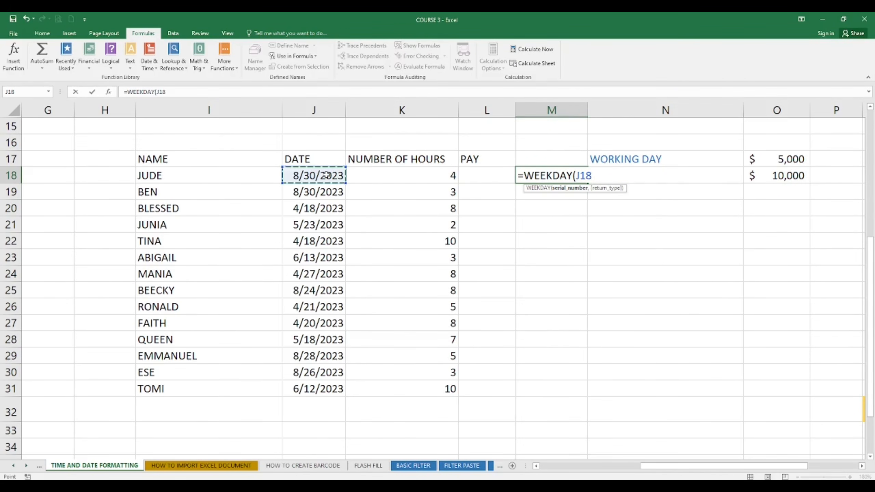
type(")")
key("Return")
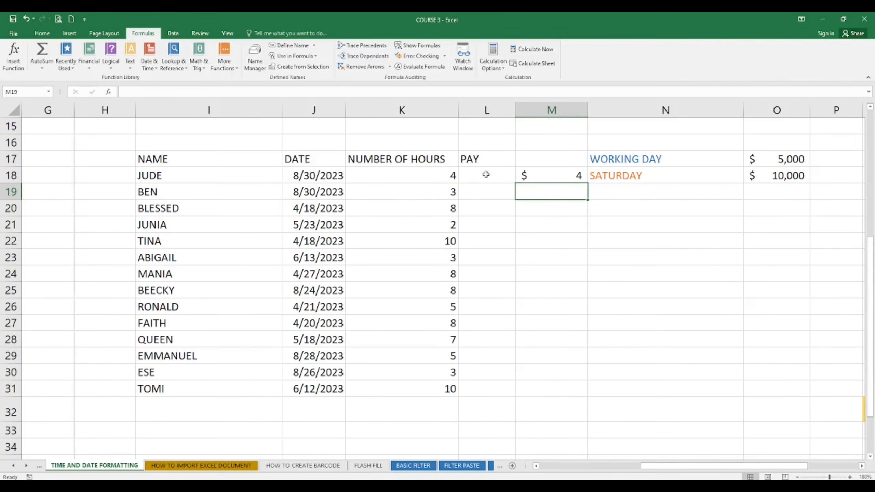
Set the number format of the WEEKDAY formula cell M18 to General.
left_click(555, 177)
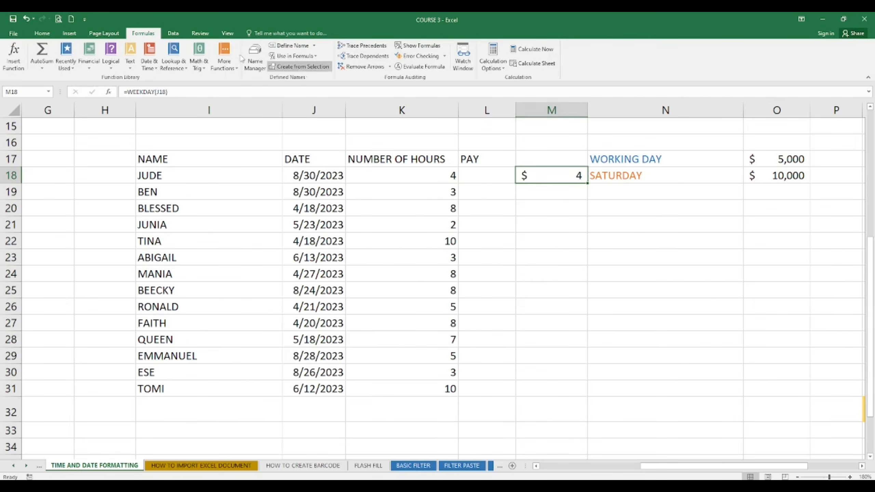
left_click(69, 33)
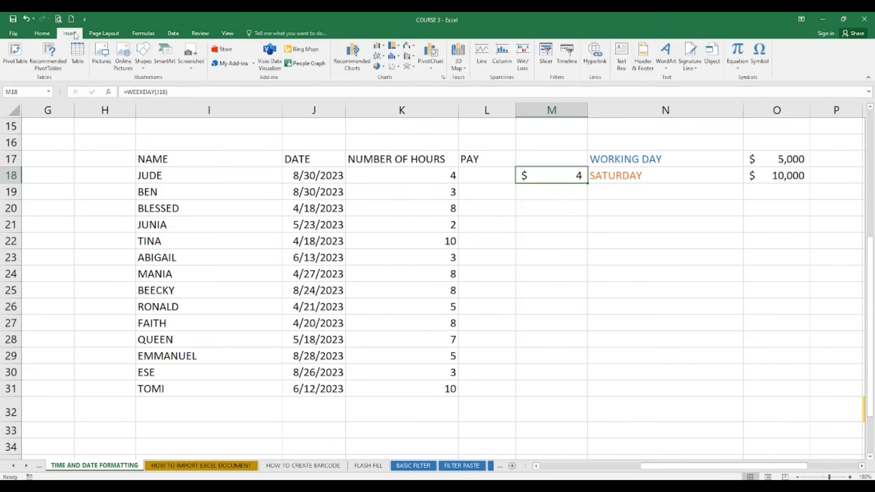
left_click(36, 37)
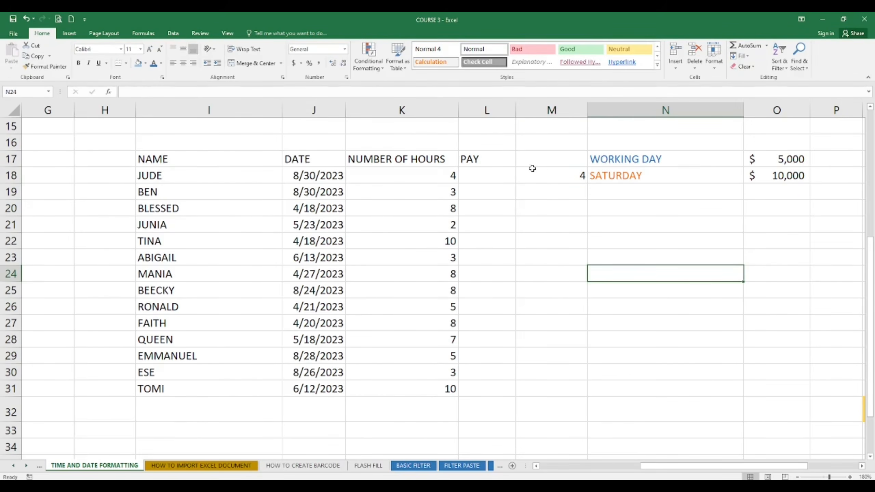
Add the heading WEEKDAY in M17 and fill the formula in M18 down to M31.
left_click(542, 166)
type("W")
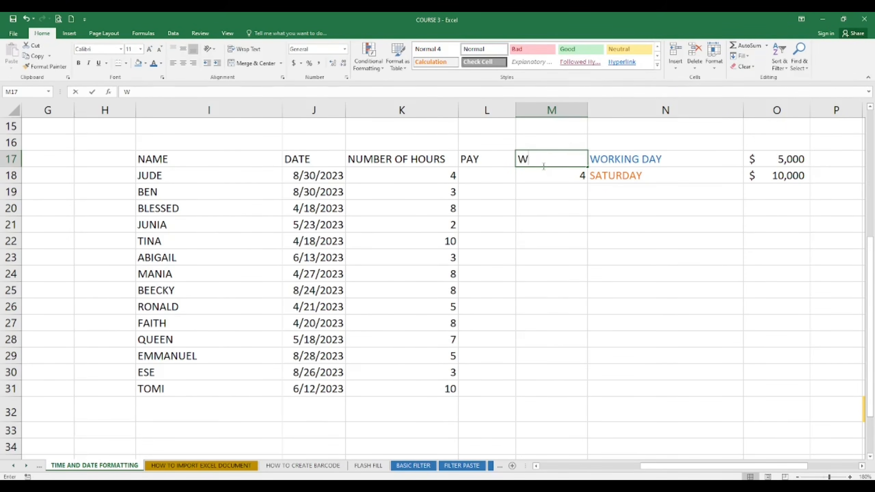
type("EEKDAY")
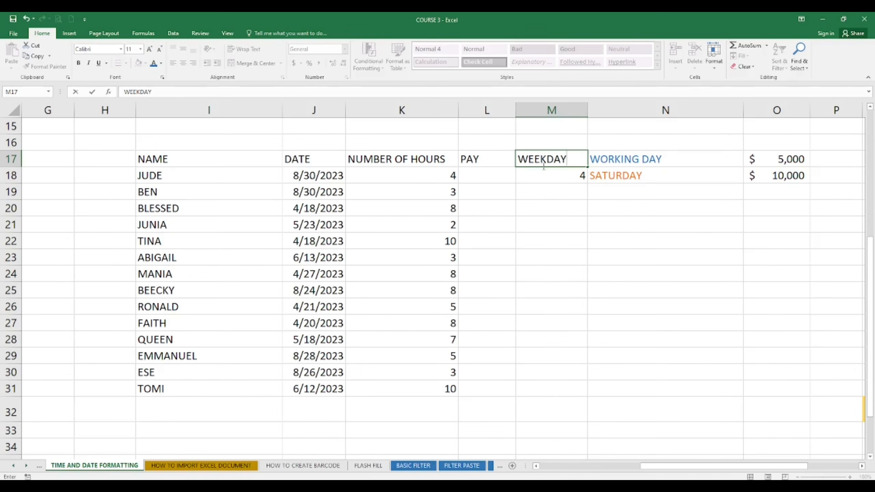
key("Return")
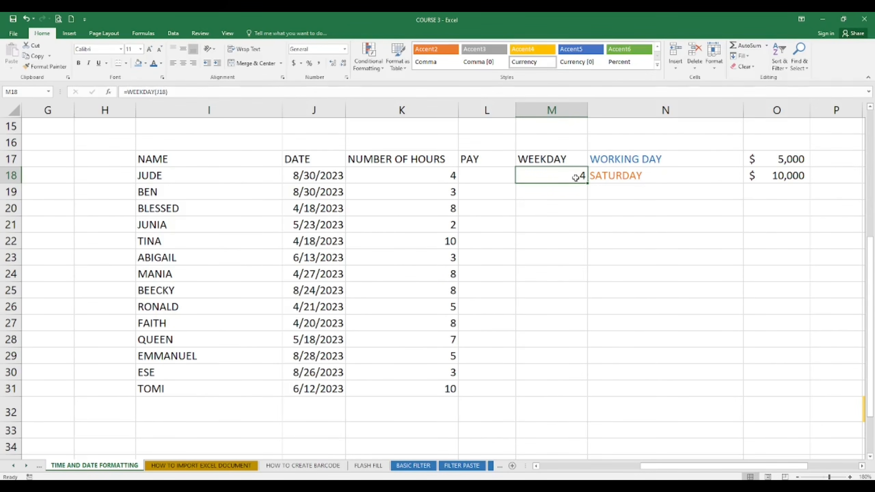
double_click(585, 183)
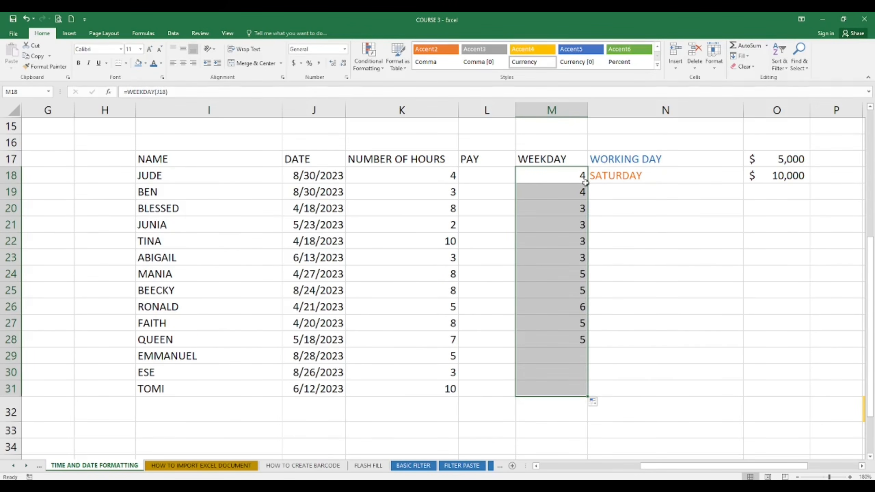
Insert a blank column N between the WEEKDAY column and the WORKING DAY and SATURDAY rate labels.
left_click(657, 230)
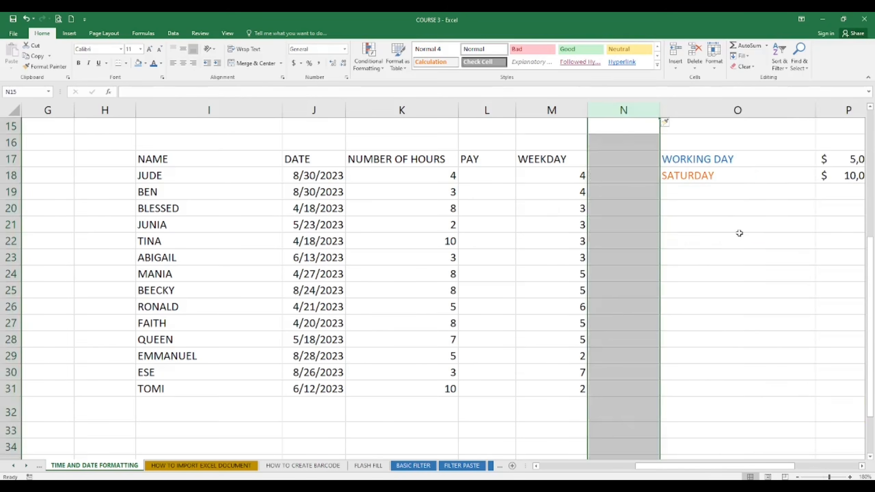
left_click(740, 234)
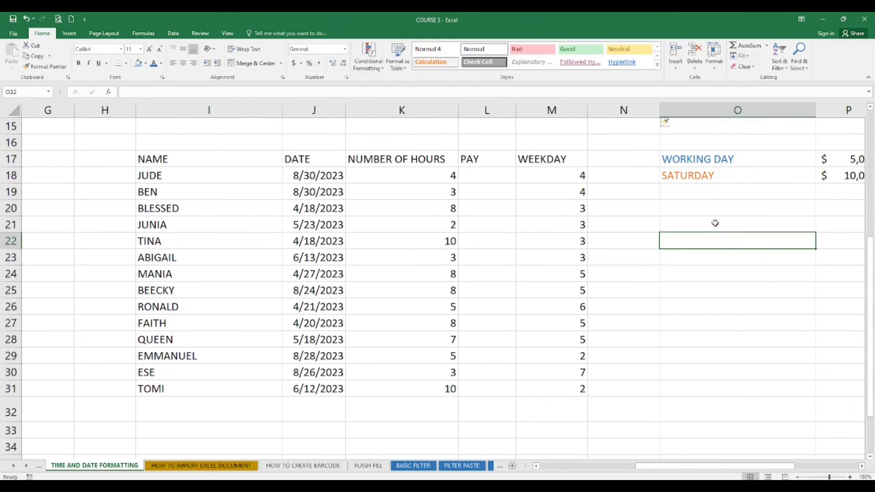
left_click_drag(712, 466, 727, 470)
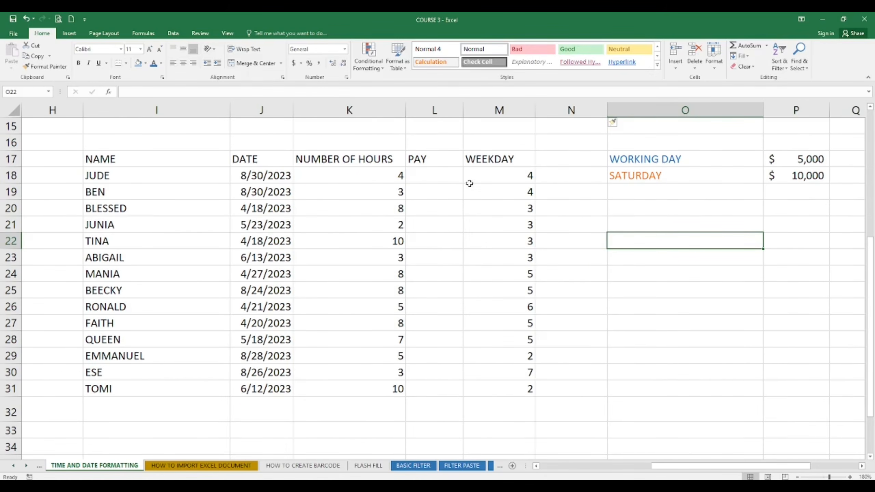
Try the Long Date format on the weekday number in M18 and set the cell back to General.
left_click(489, 173)
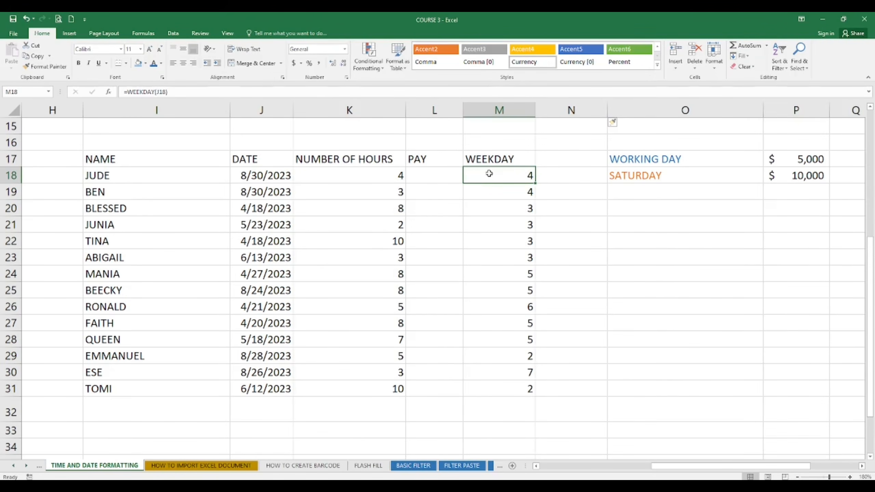
left_click(344, 49)
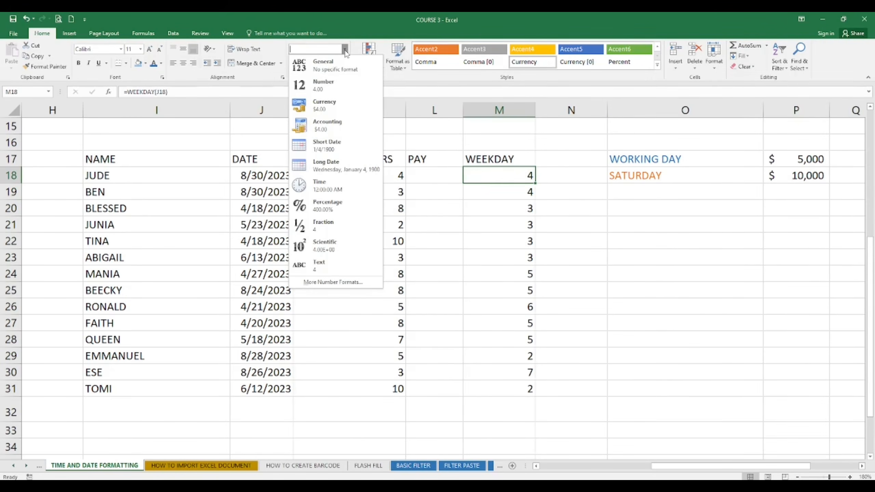
left_click(333, 164)
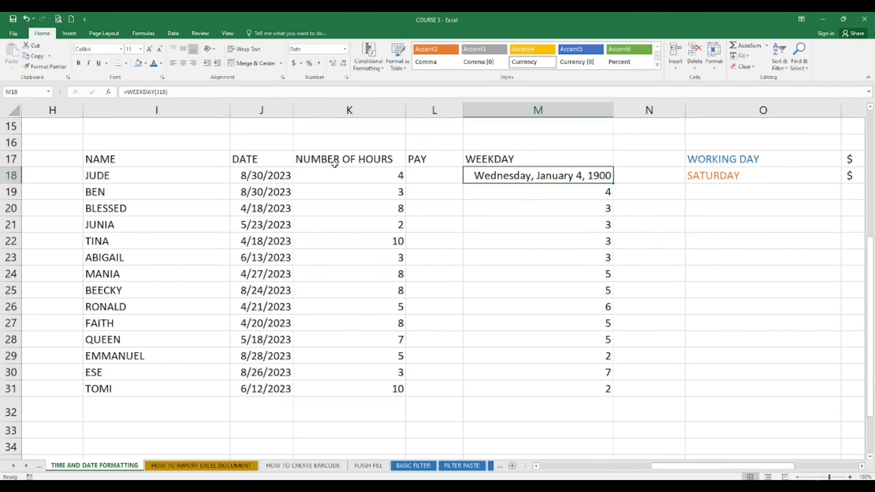
left_click(346, 50)
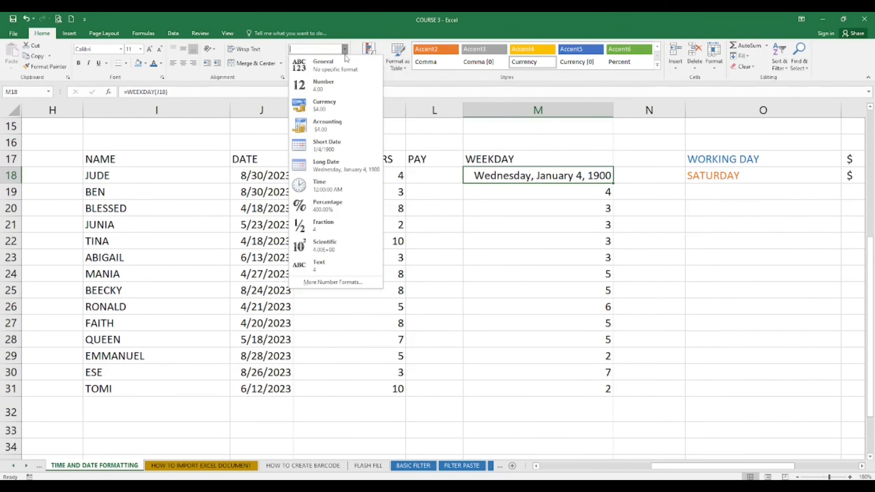
left_click(322, 60)
key("Down")
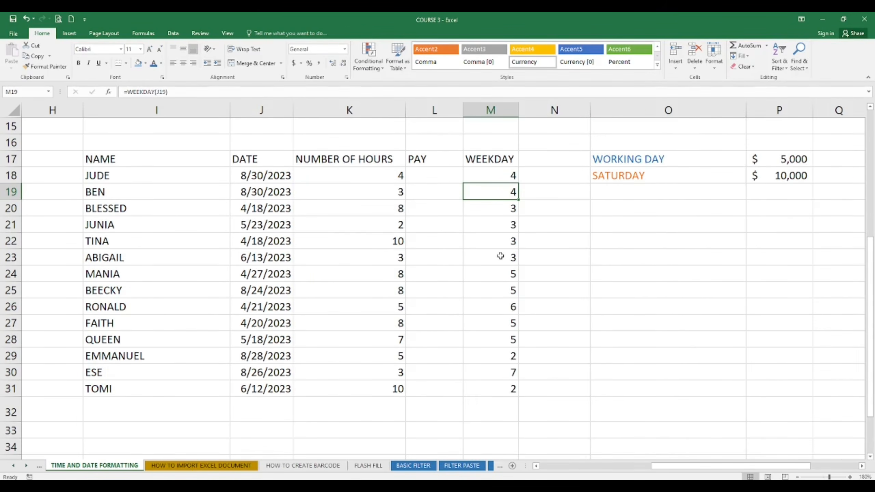
left_click(504, 274)
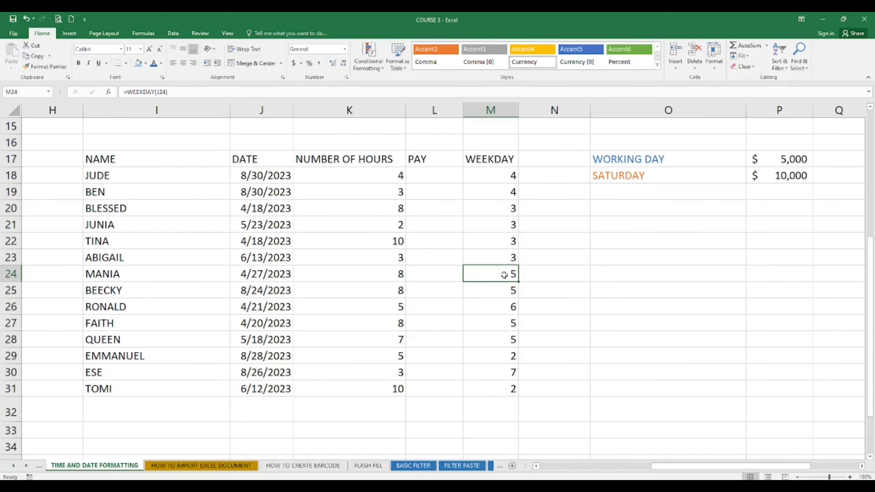
Enter =K18*P17 in N18 to multiply hours by the working-day rate, and fill the formula down to N31.
left_click(508, 314)
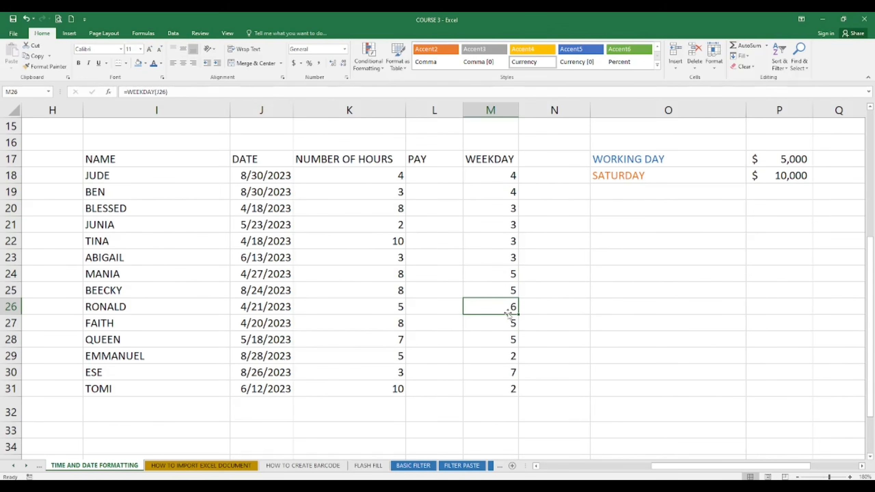
left_click(504, 369)
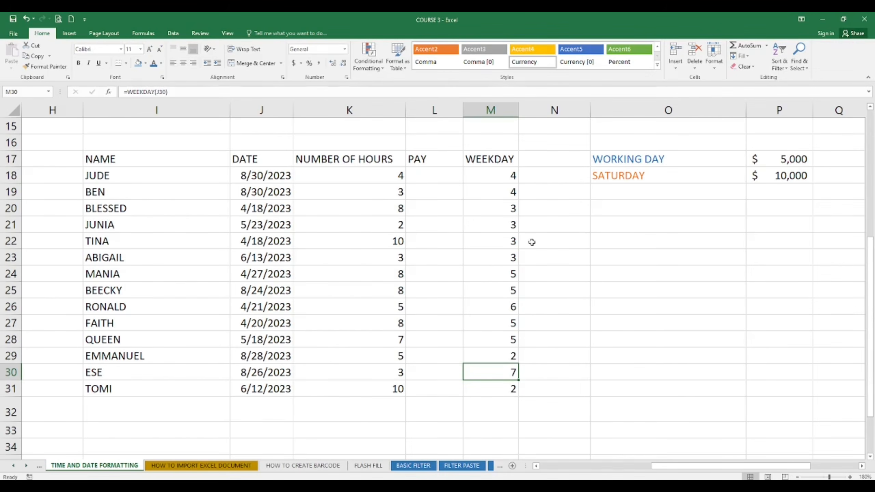
left_click(544, 178)
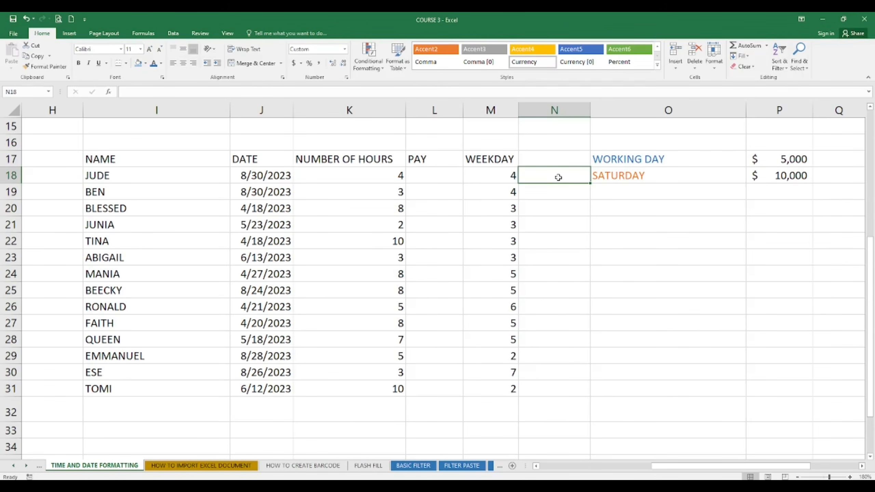
type("=")
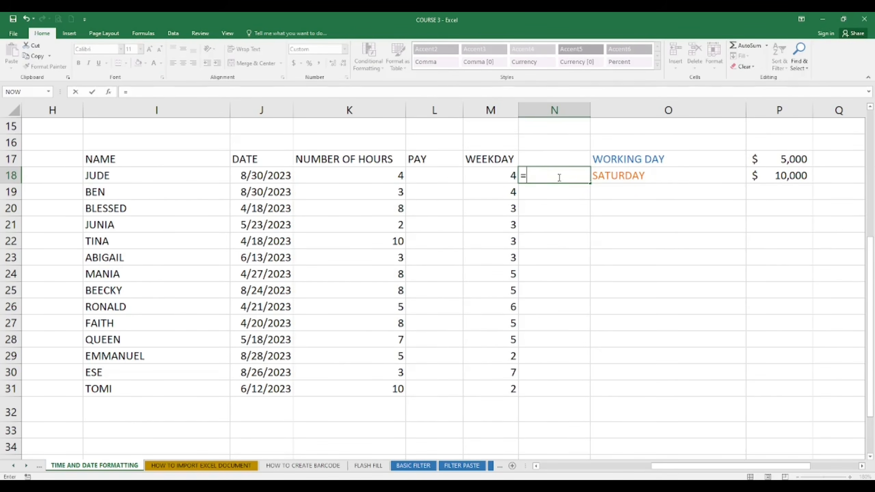
left_click(368, 174)
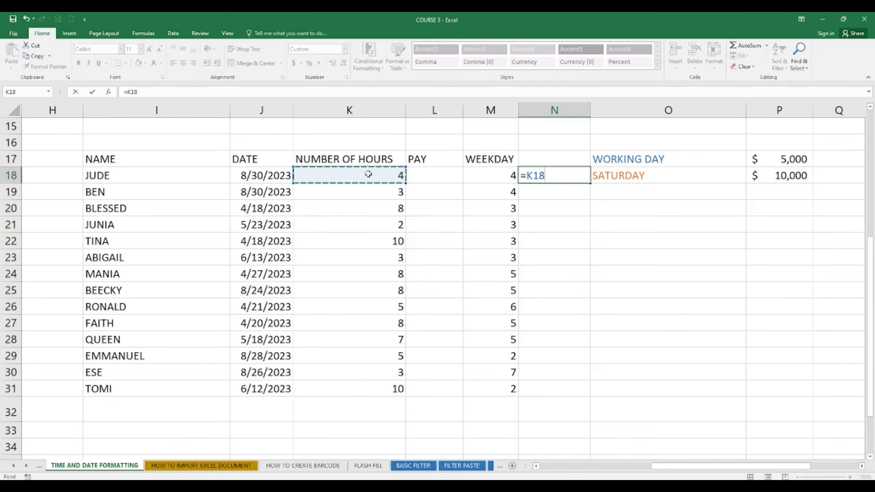
type("*")
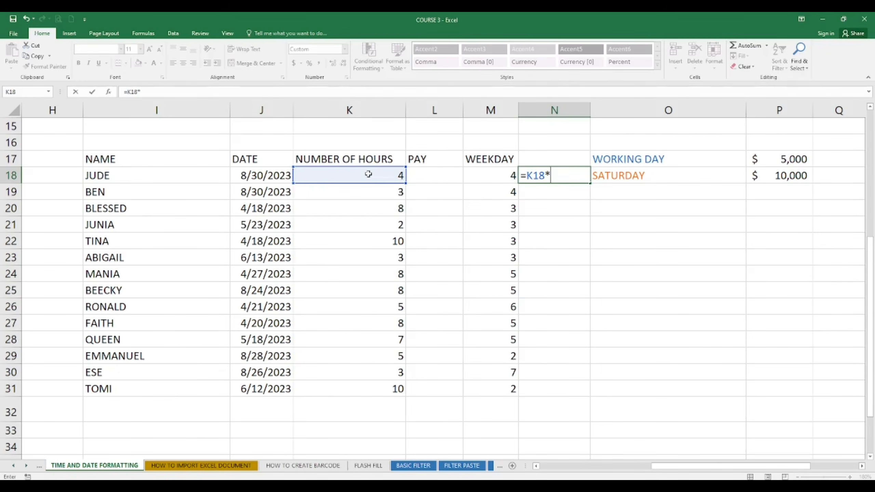
left_click(781, 170)
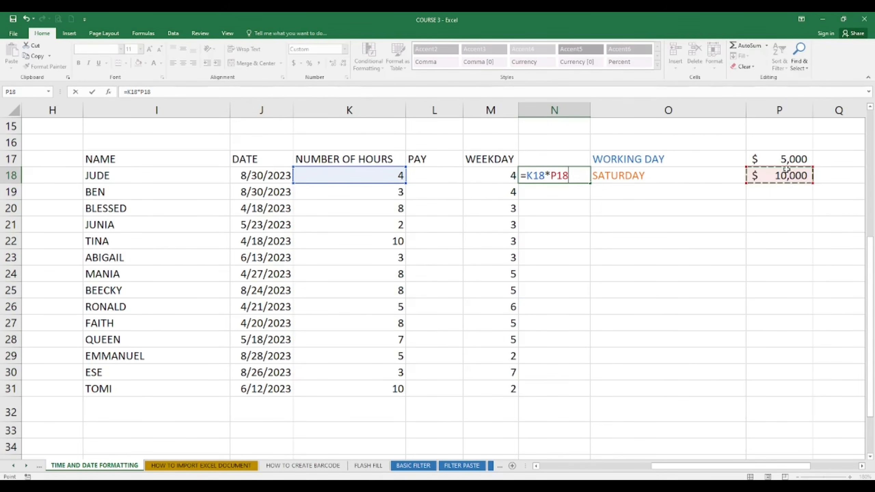
left_click(792, 158)
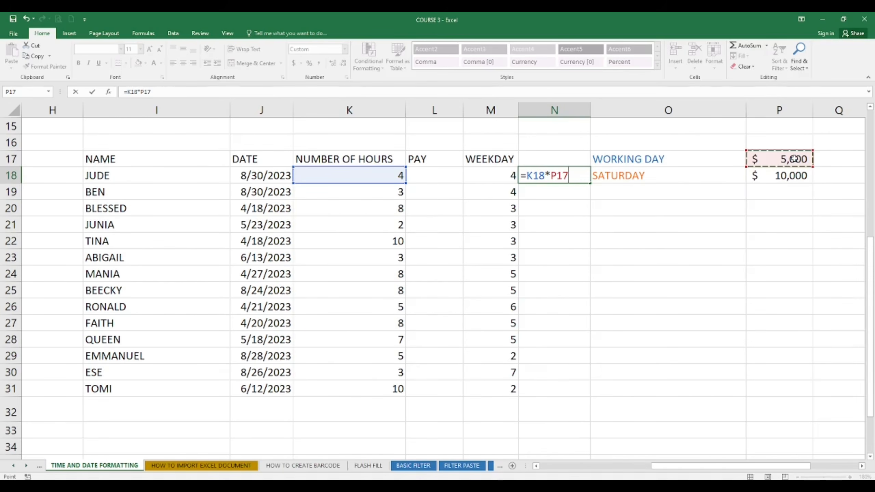
key("Return")
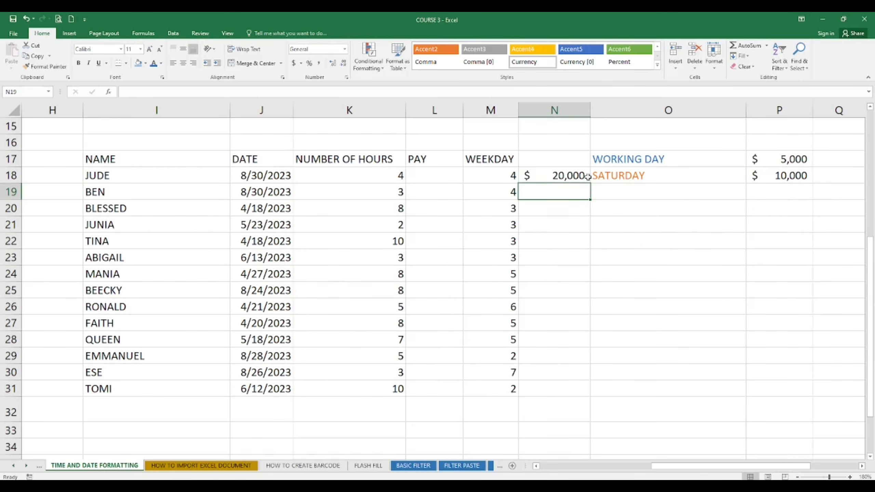
left_click(587, 177)
double_click(590, 182)
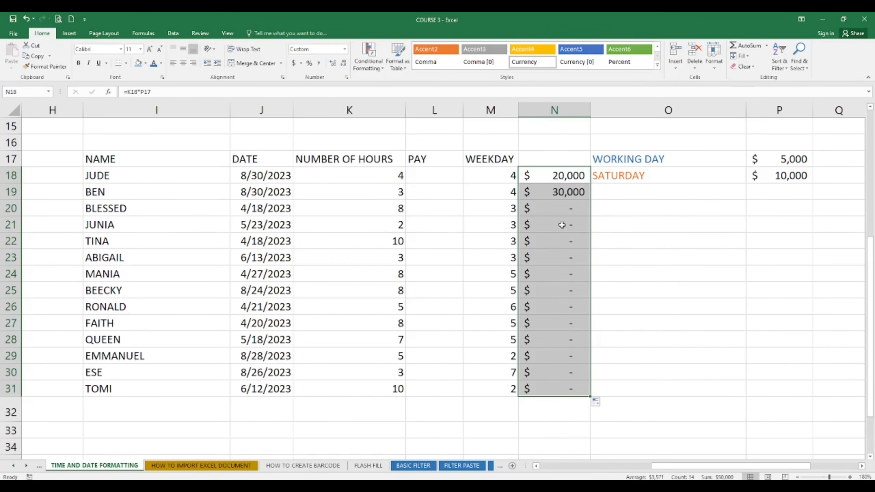
Make the rate reference absolute in N18 so the formula is =K18*$P$17, and refill it down to N31.
double_click(567, 177)
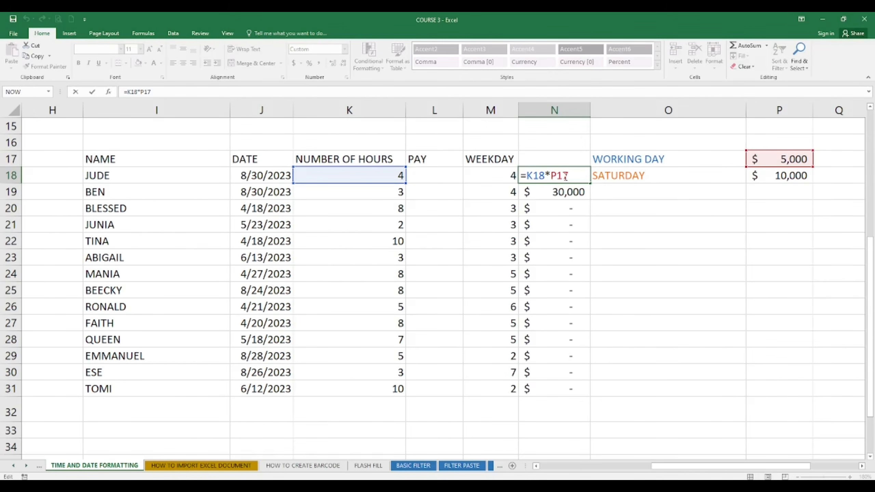
key("Left")
key("Left")
key("Left")
key("F4")
key("Return")
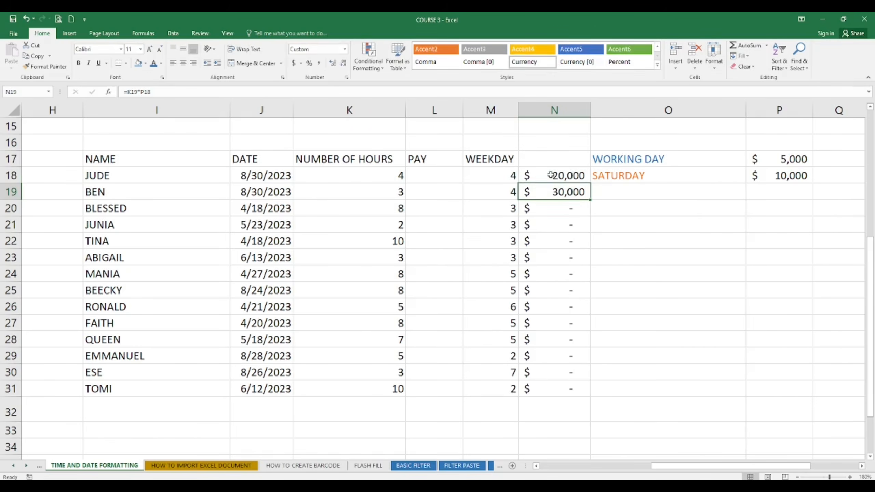
left_click(587, 174)
double_click(589, 182)
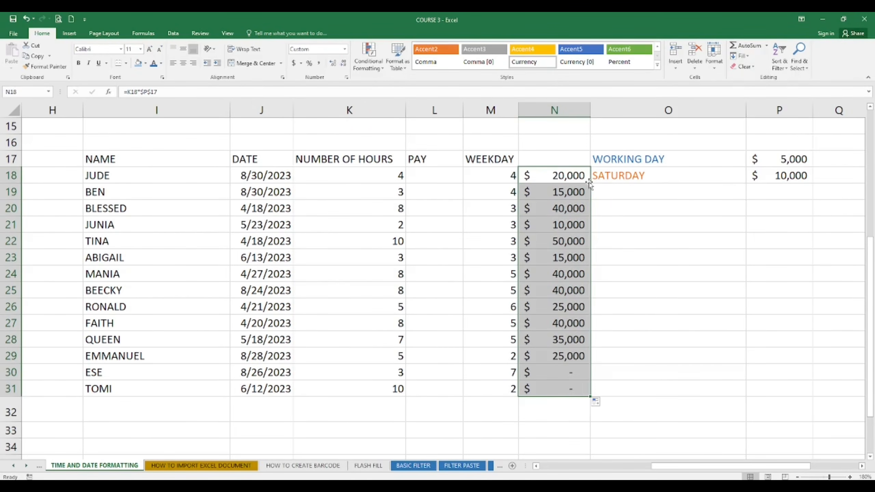
left_click(648, 289)
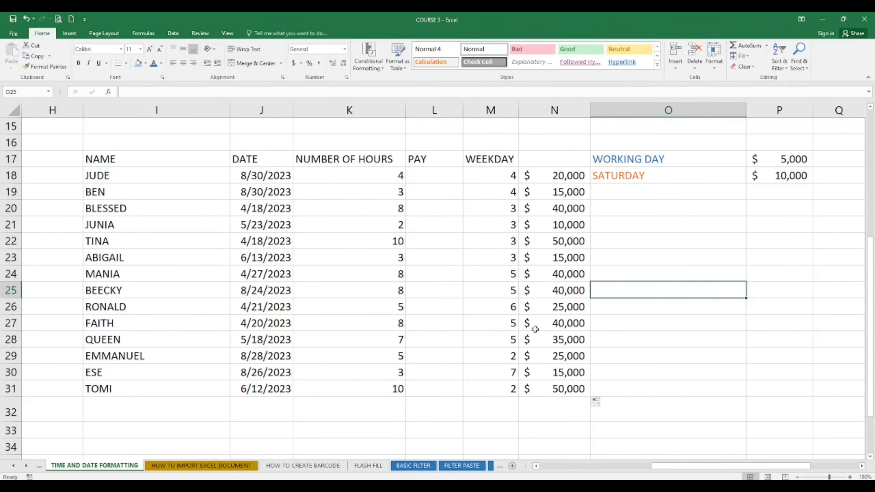
Examine the formulas in N18 and N30 to compare which rate the weekday and Saturday rows use.
left_click(537, 177)
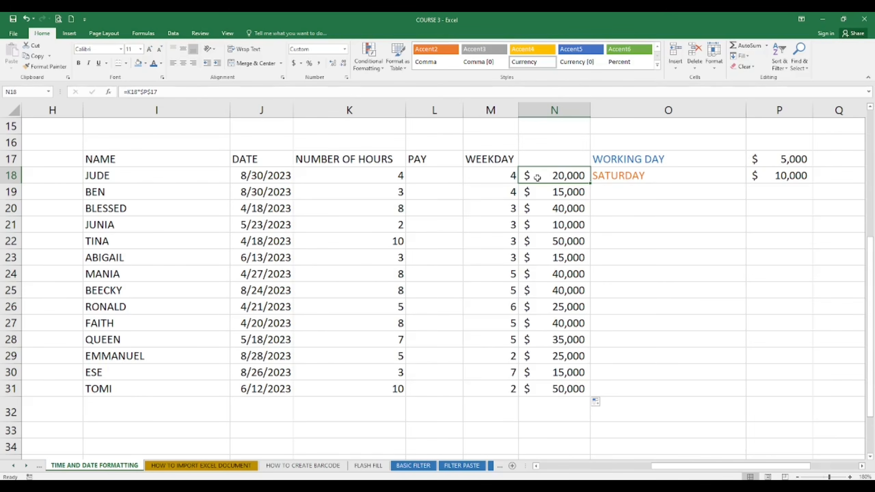
left_click(556, 373)
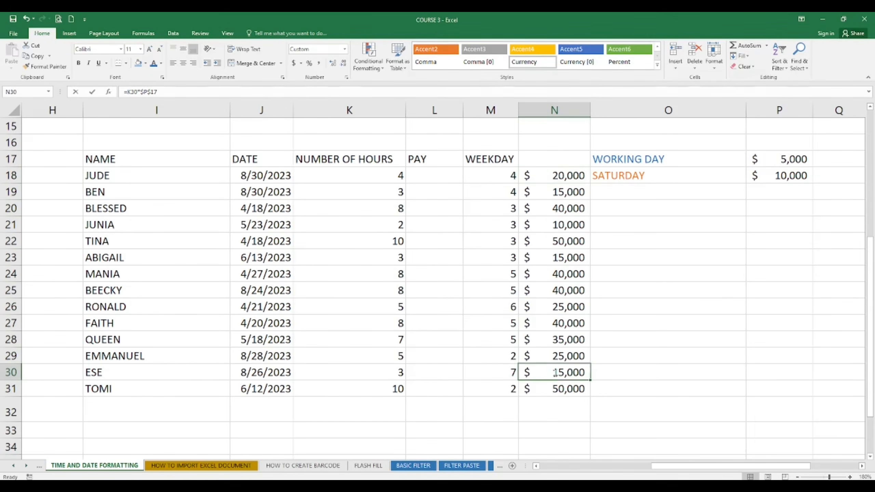
double_click(555, 373)
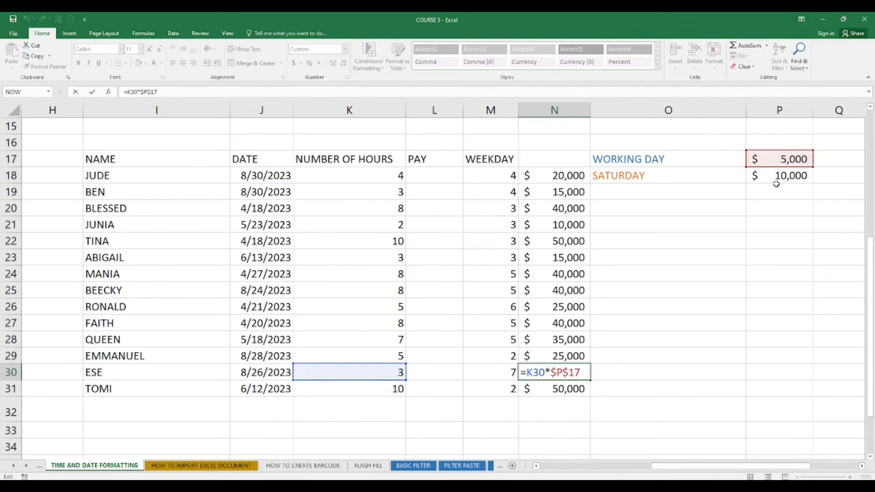
left_click(663, 207)
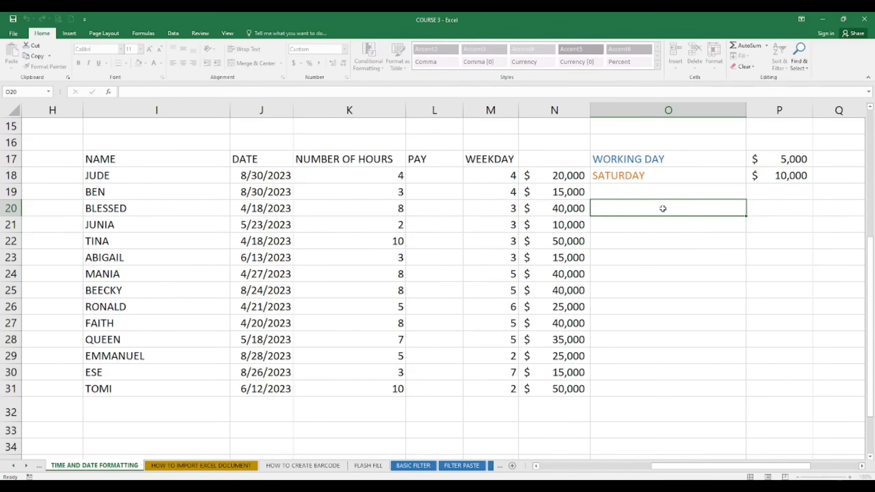
Clear the results in N18:N31 and enter =IF(M18>=7,K18*P18,K18*P17) in N18.
left_click(570, 174)
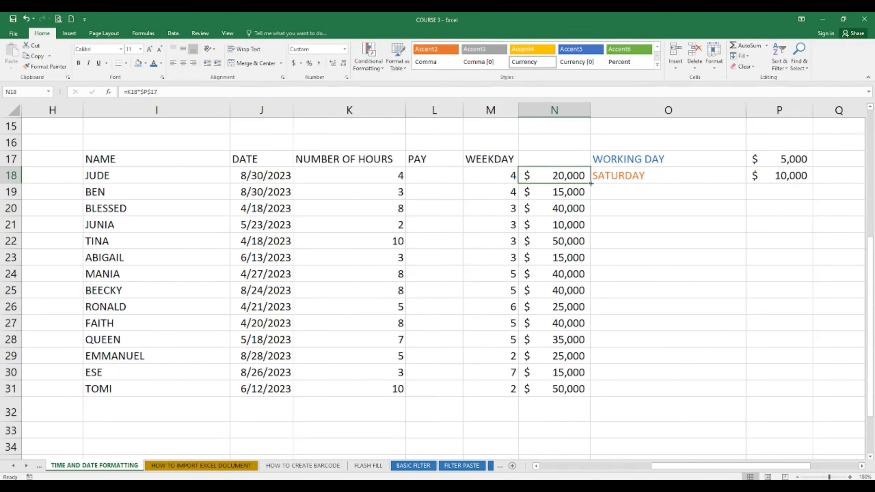
type("=")
type("IF")
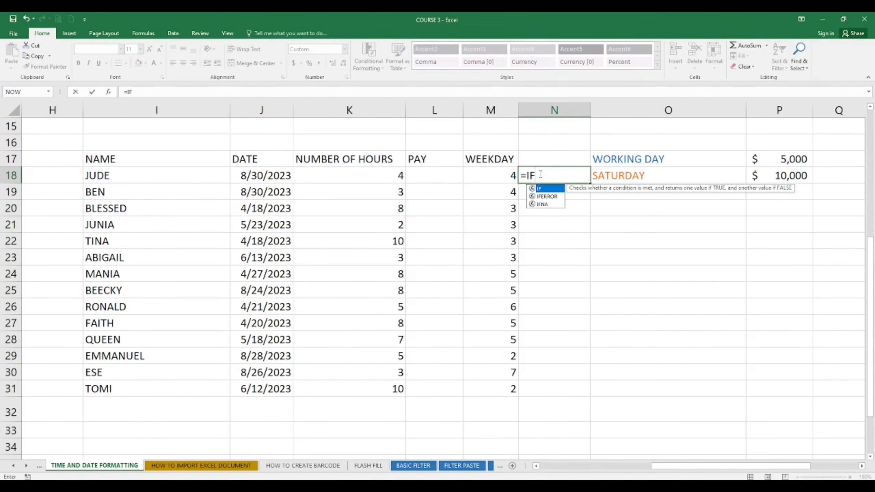
type("(")
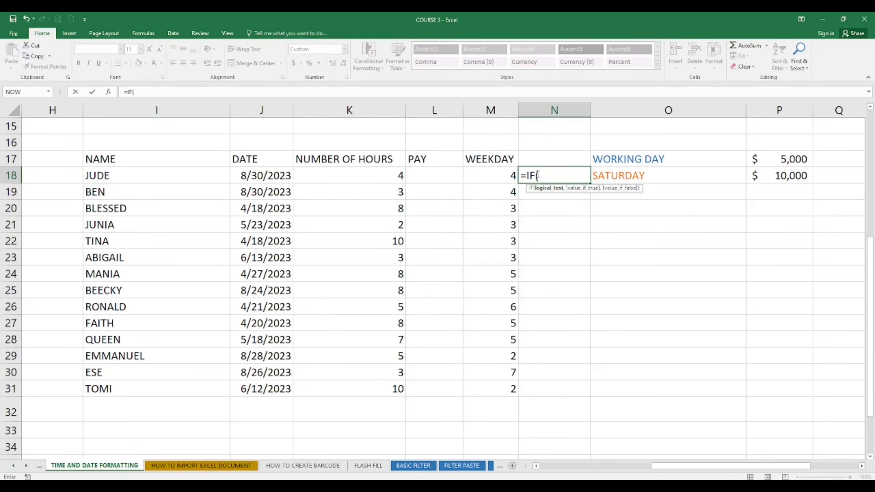
left_click(505, 172)
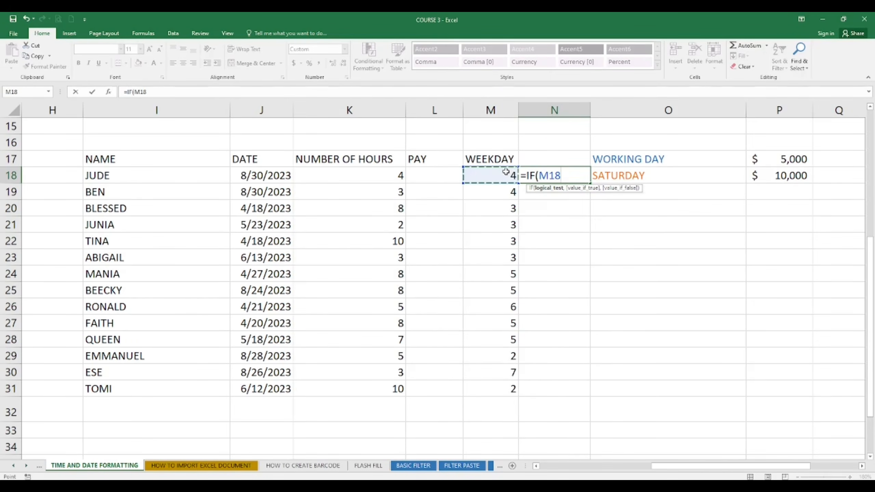
type(">=7,")
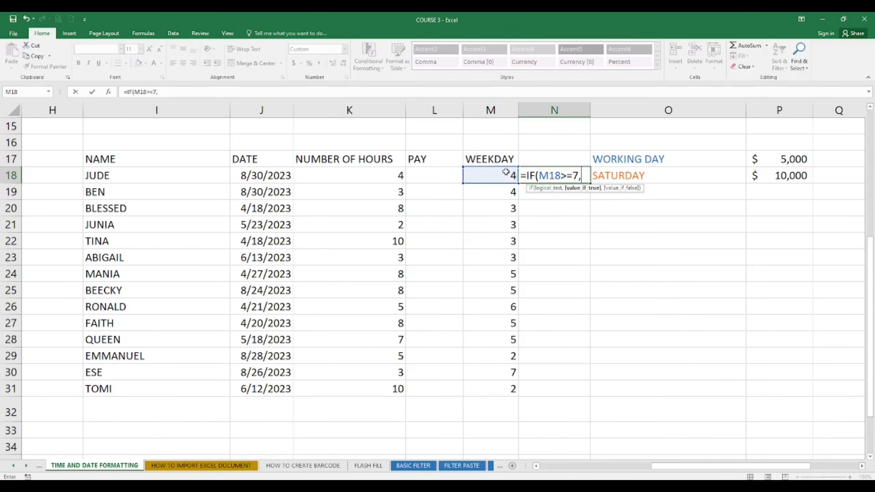
left_click(388, 176)
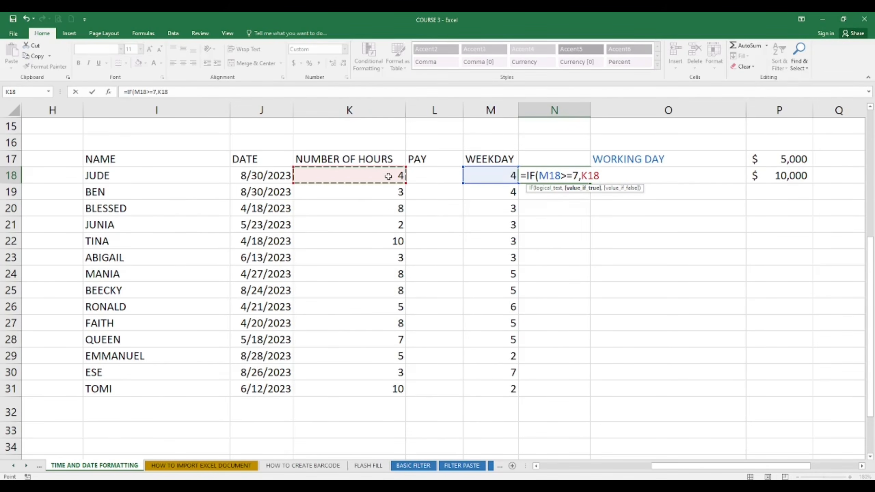
type("*")
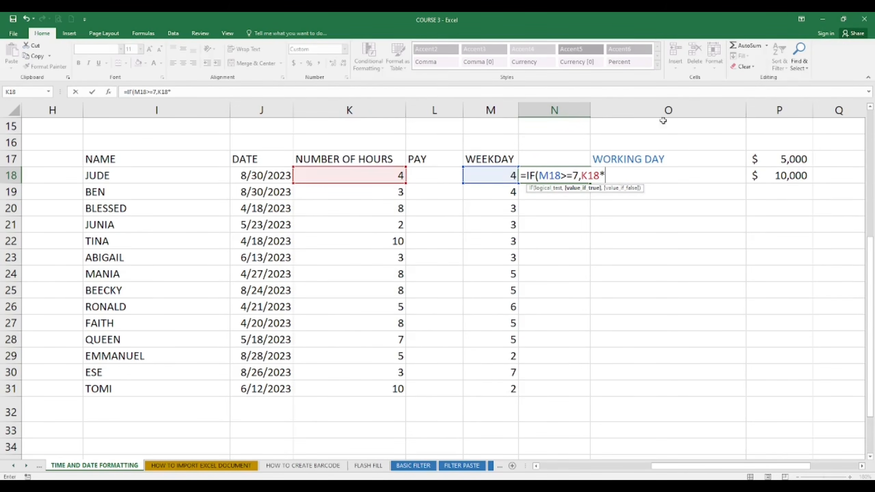
left_click(763, 175)
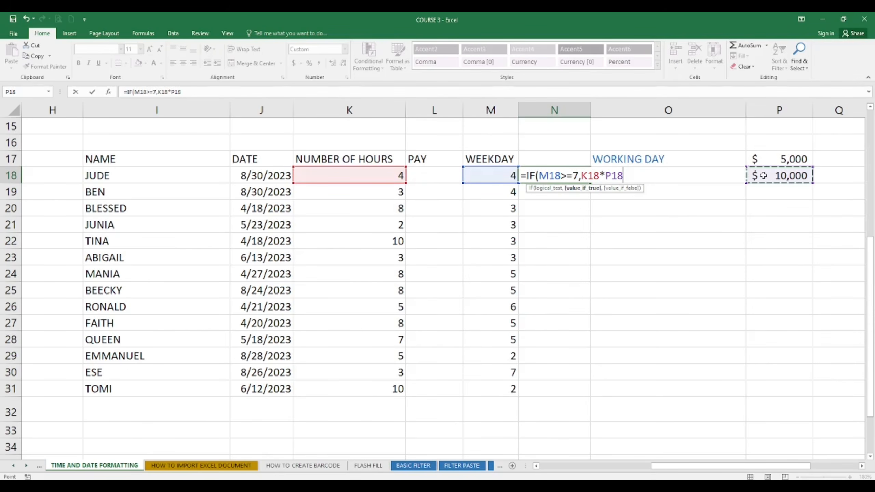
type(",")
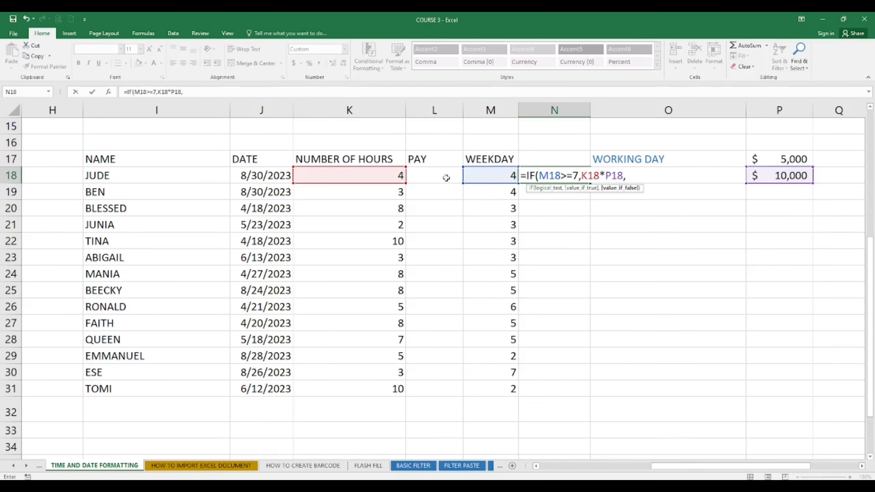
left_click(397, 174)
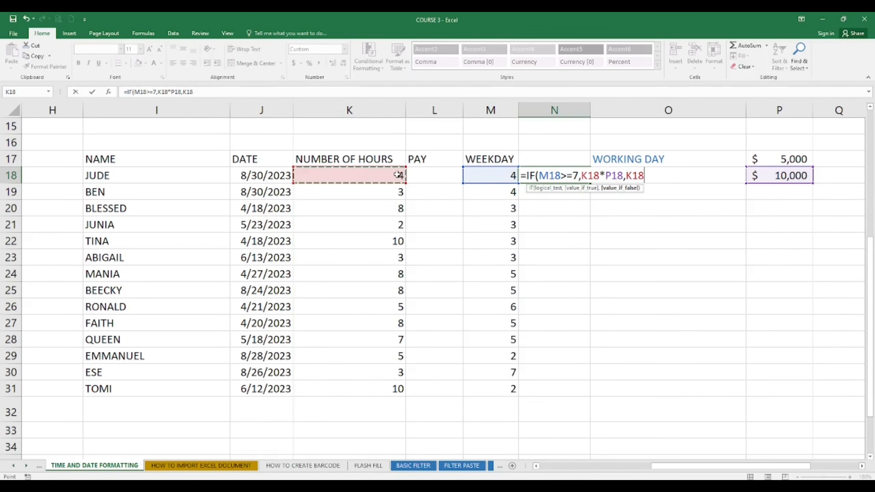
type("*")
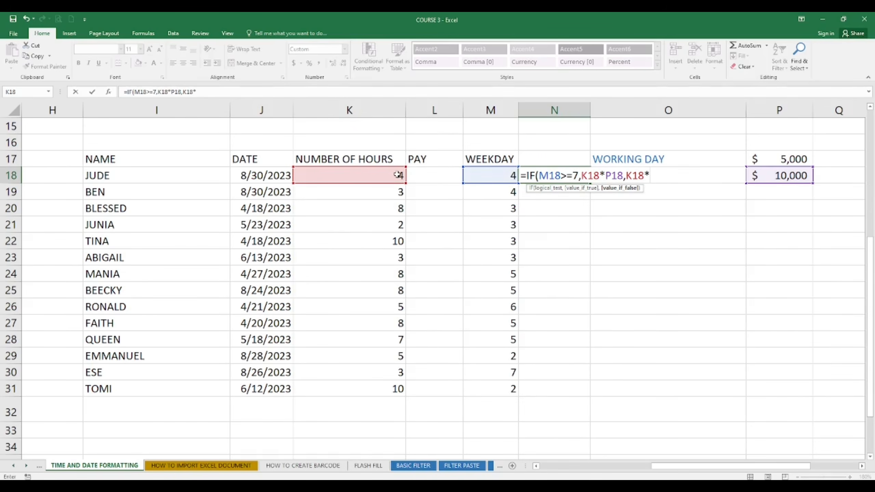
left_click(772, 156)
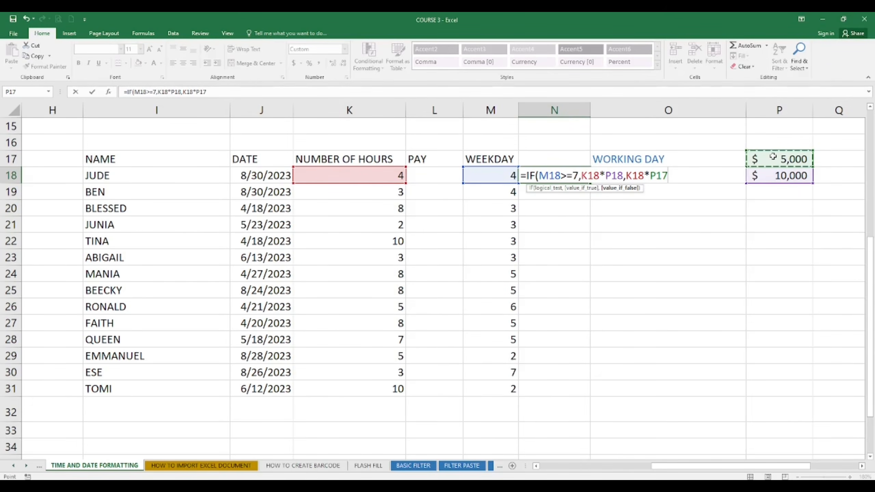
key("Return")
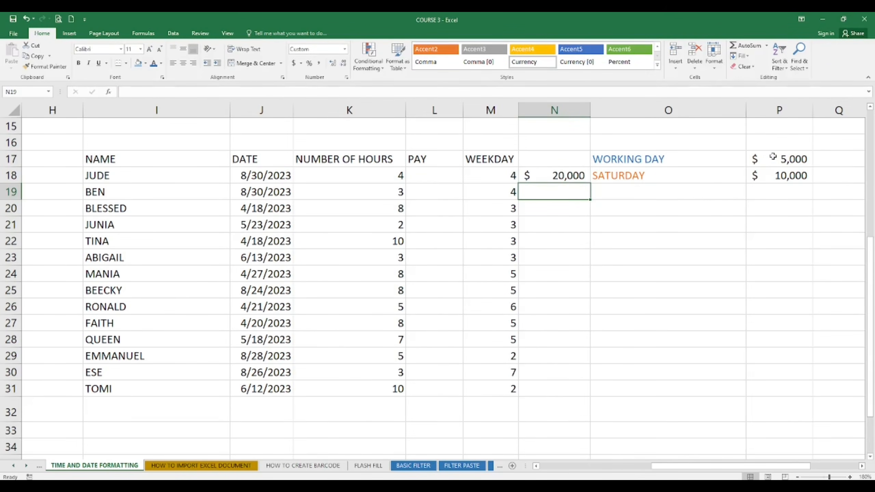
Make the rate references absolute in N18 so the formula is =IF(M18>=7,K18*$P$18,K18*$P$17), and fill it down to N31.
left_click(572, 171)
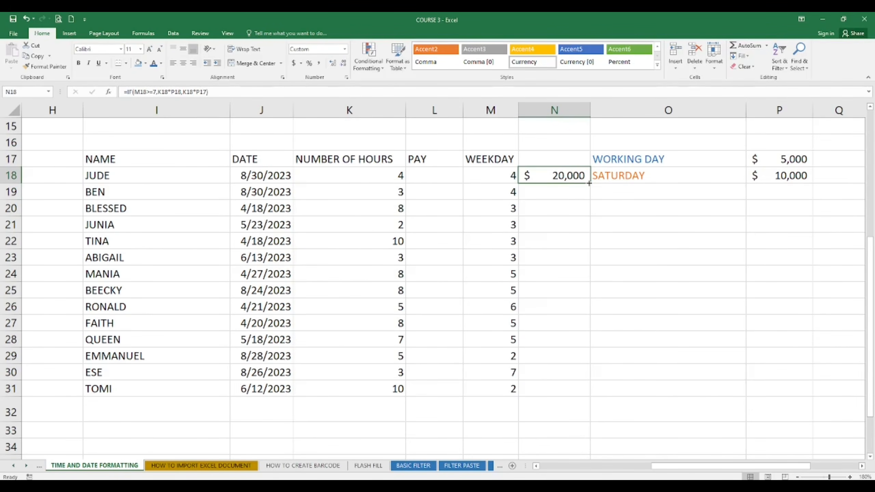
double_click(579, 177)
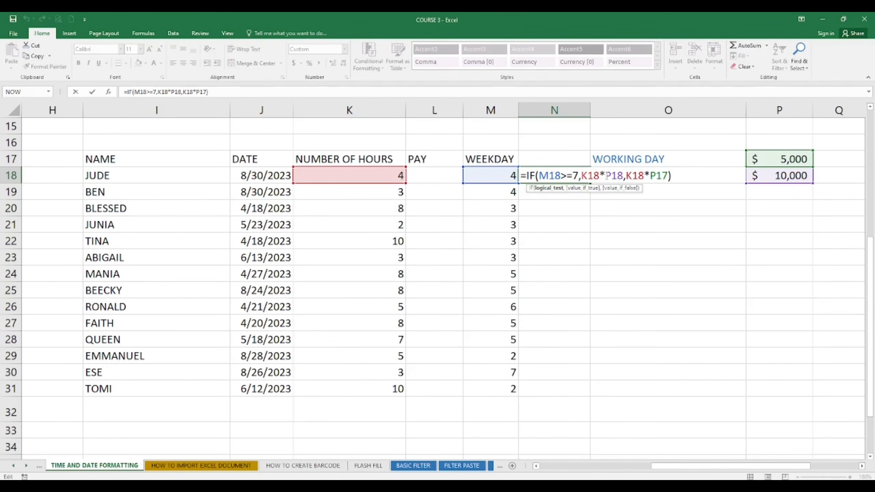
left_click(606, 176)
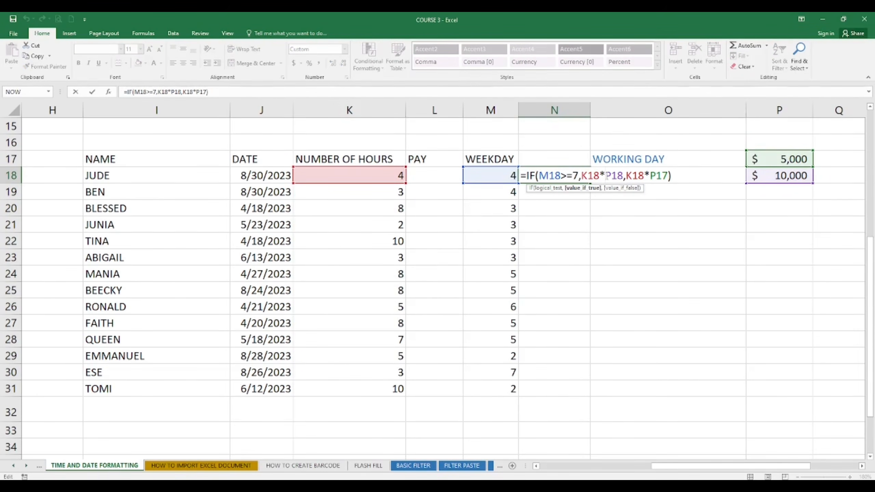
key("F4")
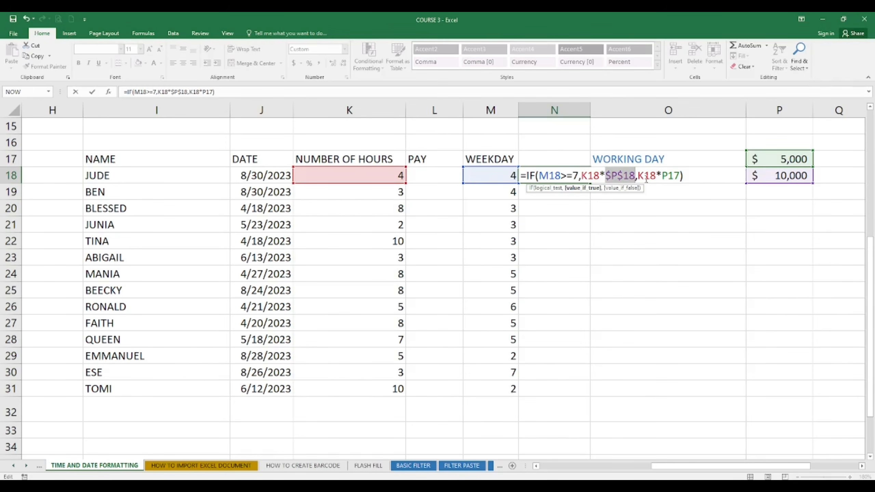
left_click(662, 176)
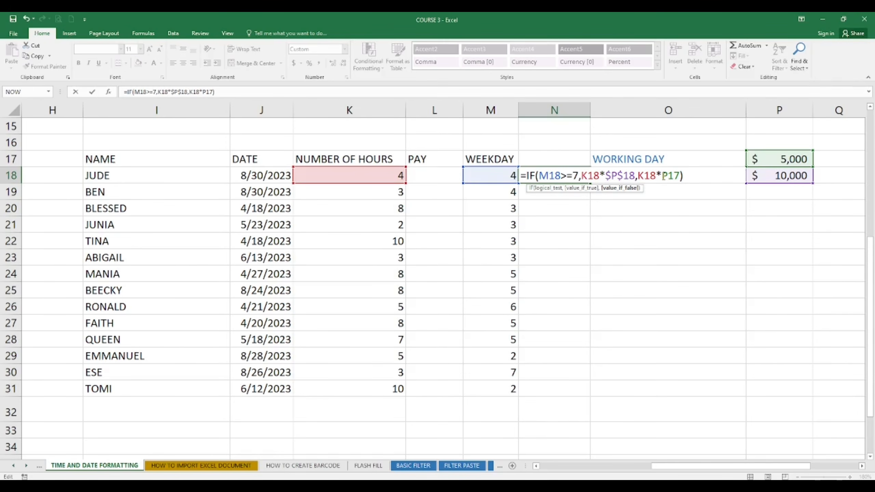
key("F4")
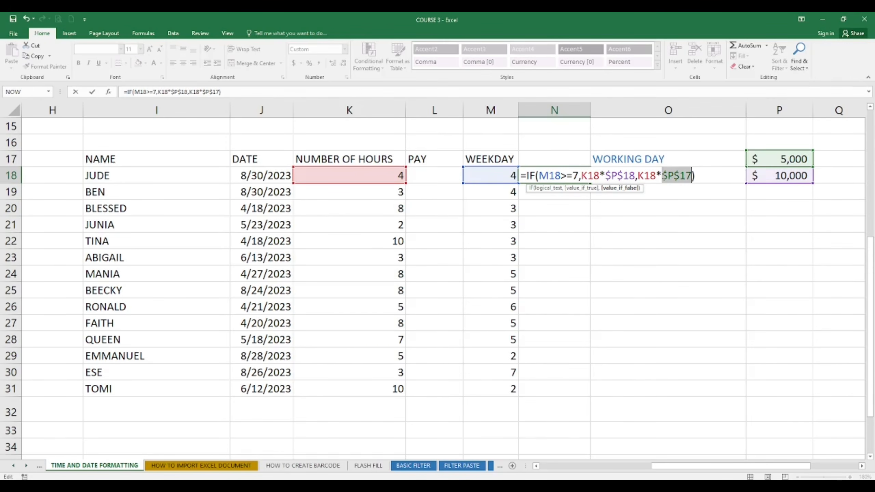
key("Return")
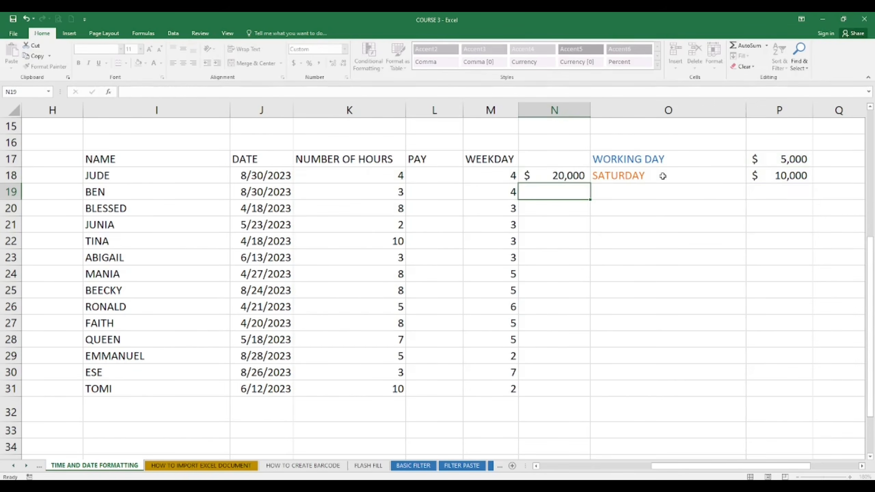
left_click(576, 174)
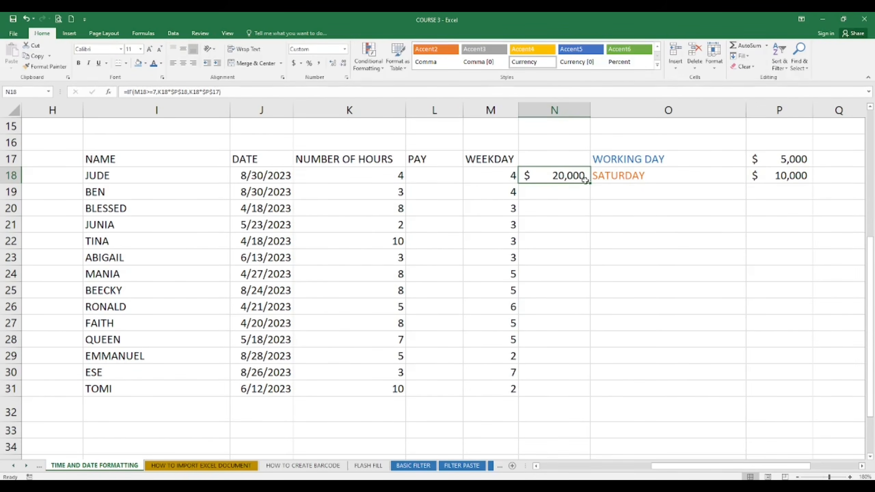
double_click(589, 183)
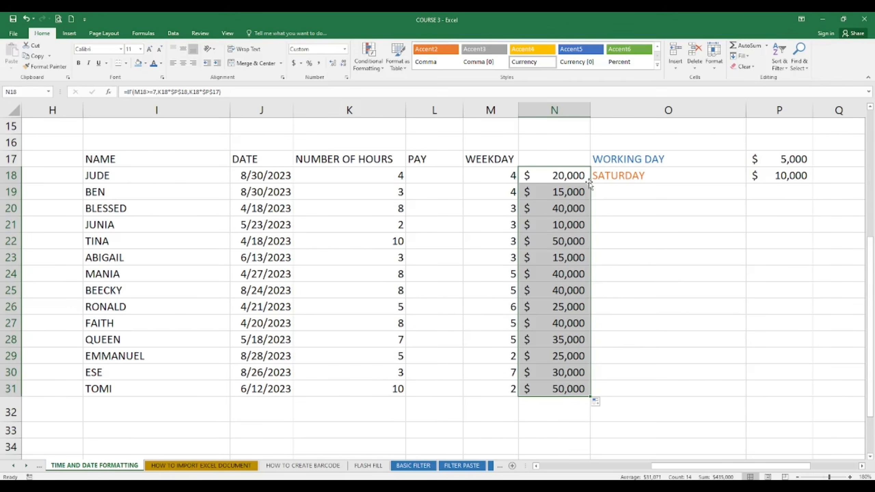
left_click(614, 240)
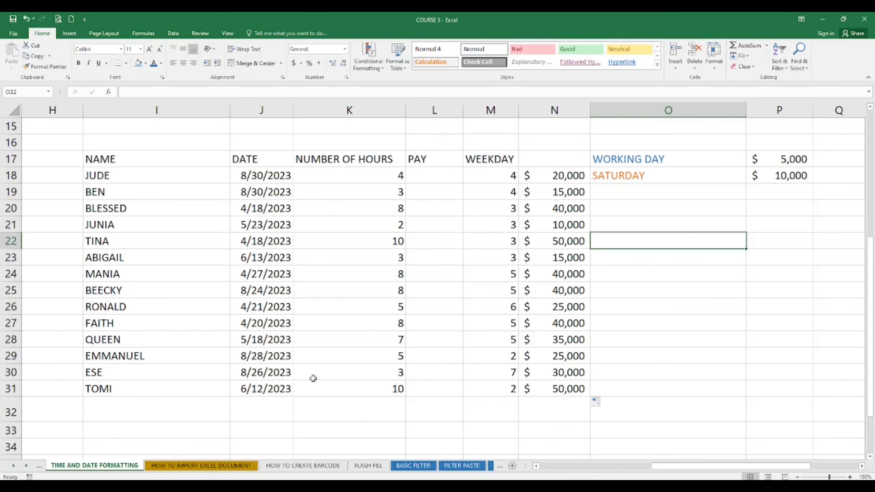
Check the Saturday formula in N30, and override the weekday in M22 with 7 to test the Saturday rate.
left_click(563, 379)
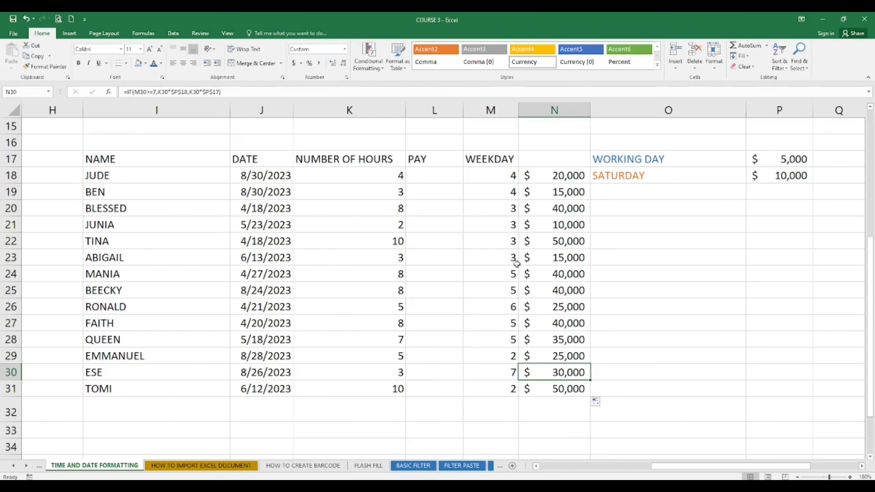
left_click(505, 241)
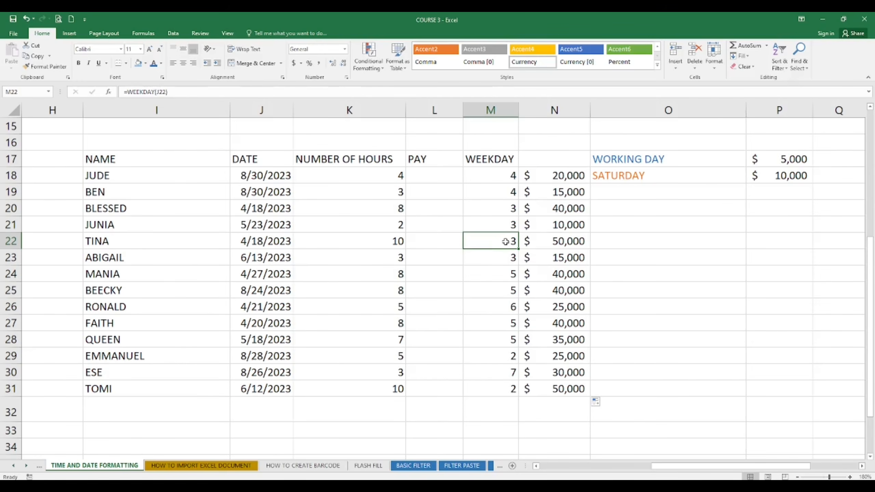
type("7")
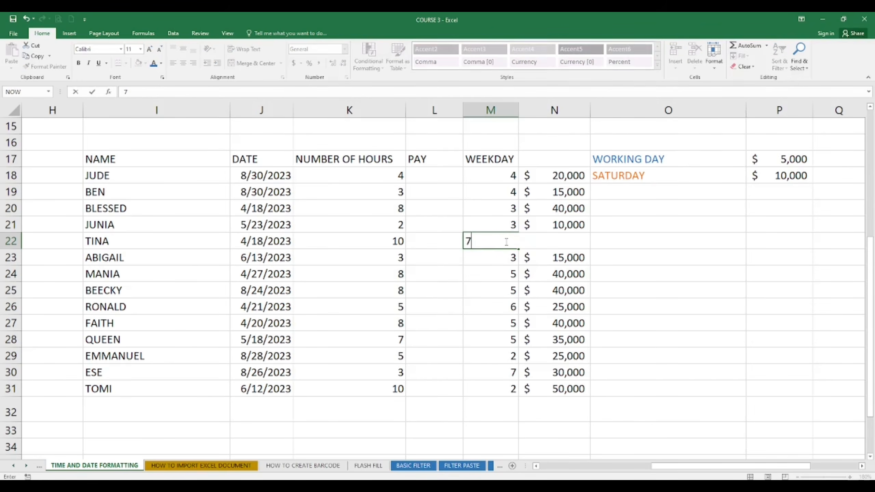
key("Return")
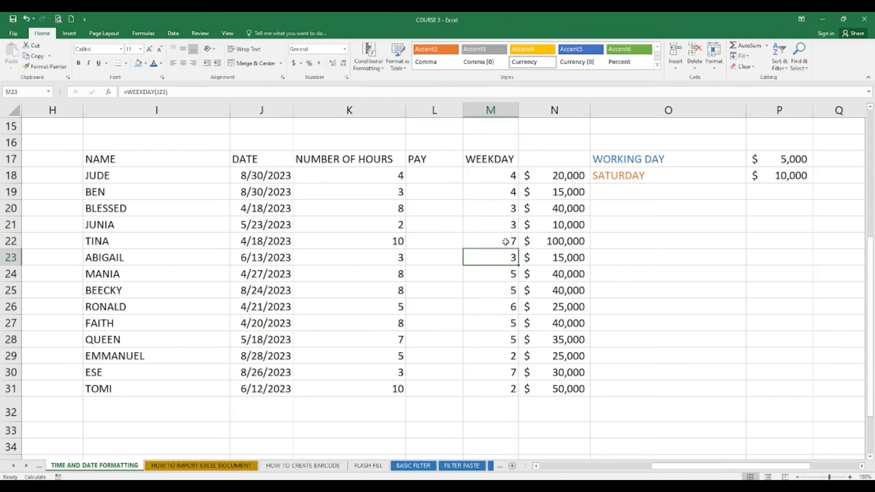
Highlight the pay amount in N22 with a light gold fill.
left_click(557, 241)
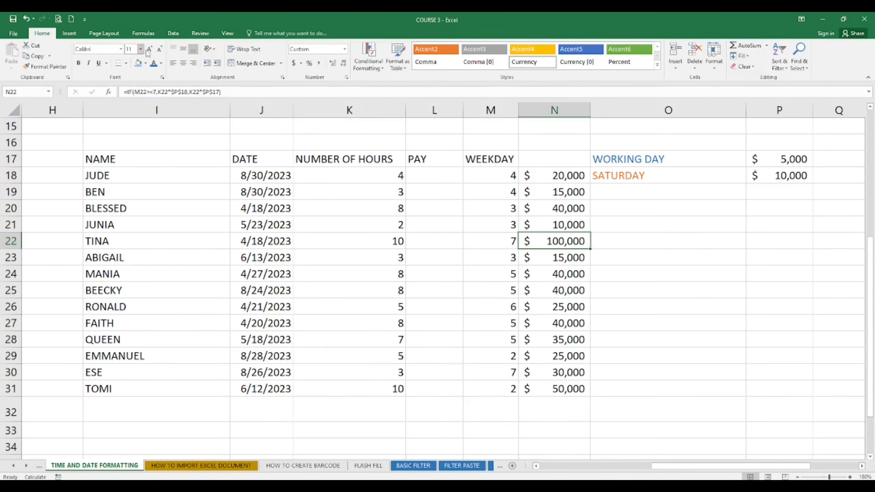
left_click(161, 64)
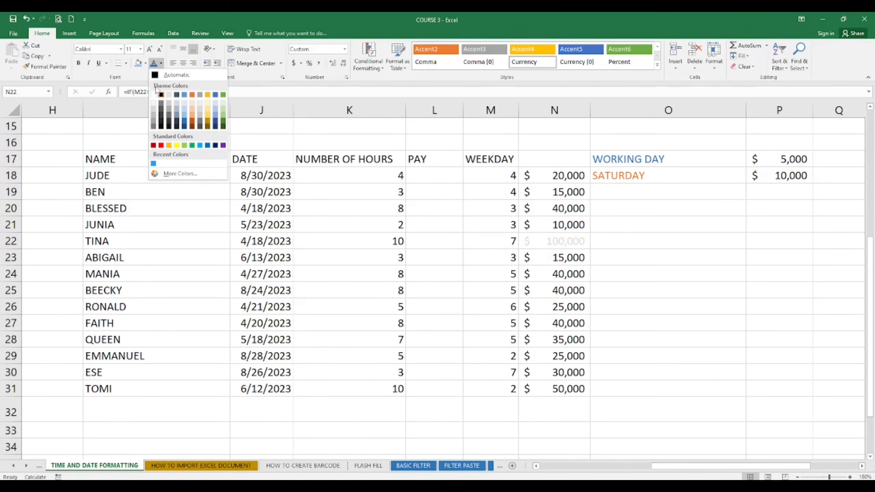
left_click(146, 64)
left_click(145, 63)
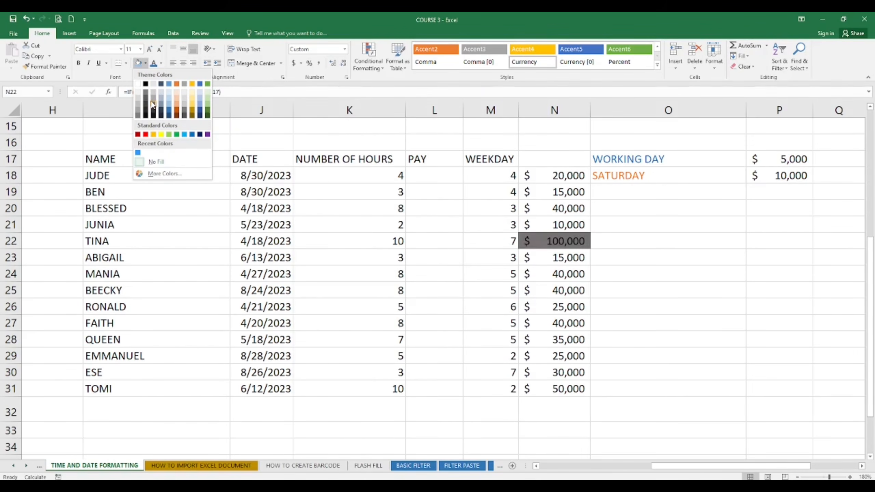
left_click(192, 104)
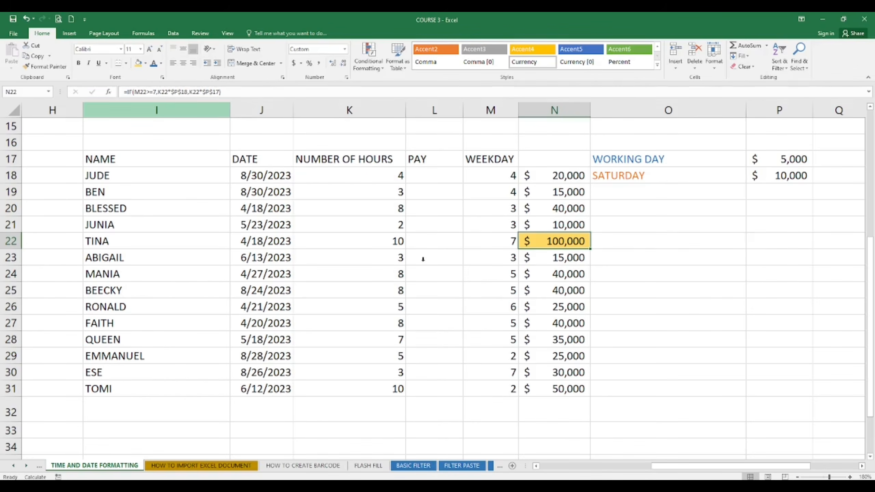
left_click(509, 316)
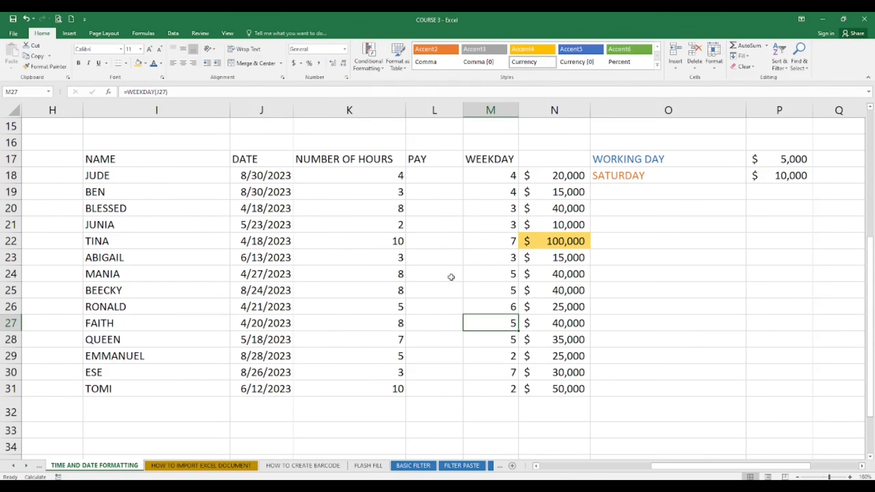
Set the weekday value in M22 back to 3.
left_click(500, 237)
double_click(500, 237)
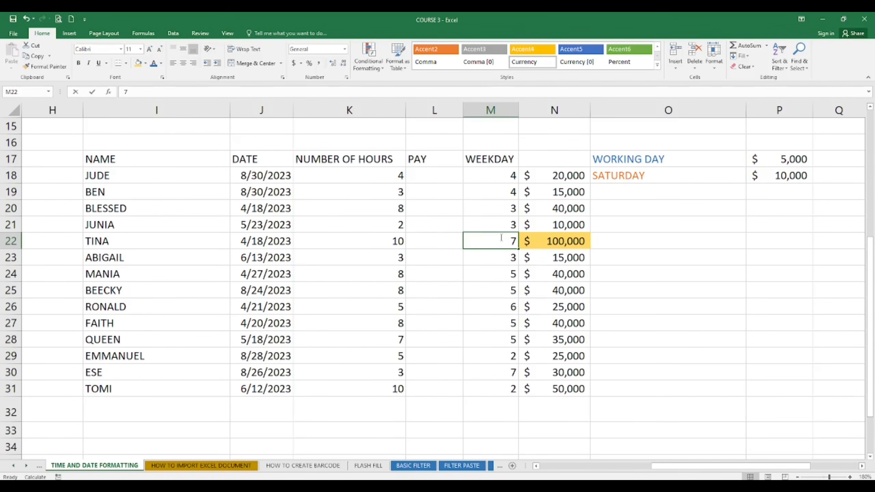
left_click(504, 256)
left_click(512, 238)
type("3")
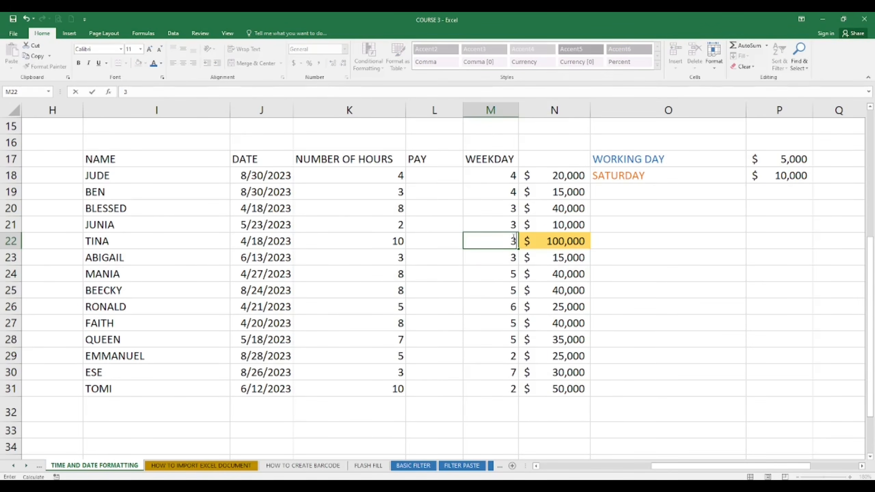
key("Return")
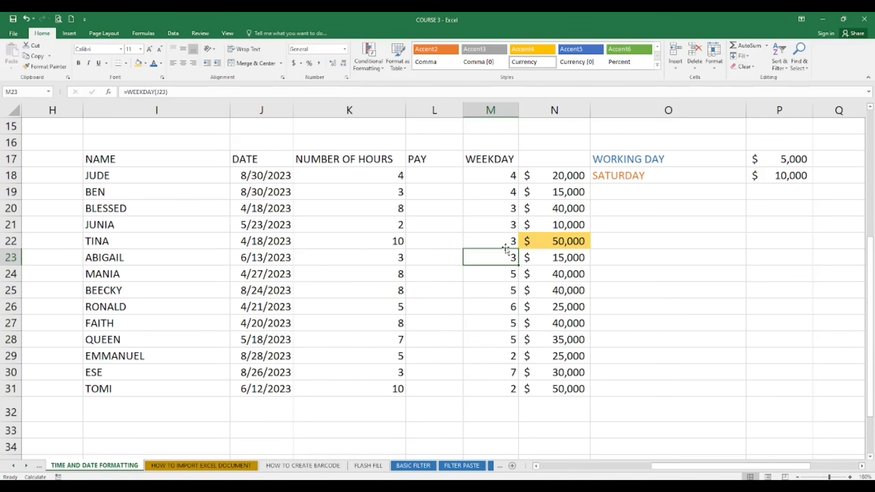
Move the SATURDAY label from O18 to O16 to free the cell.
left_click(510, 242)
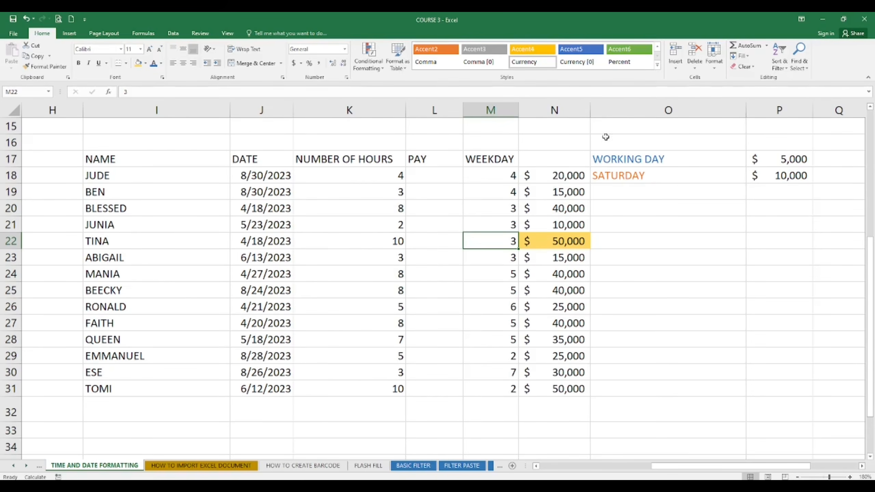
left_click(658, 177)
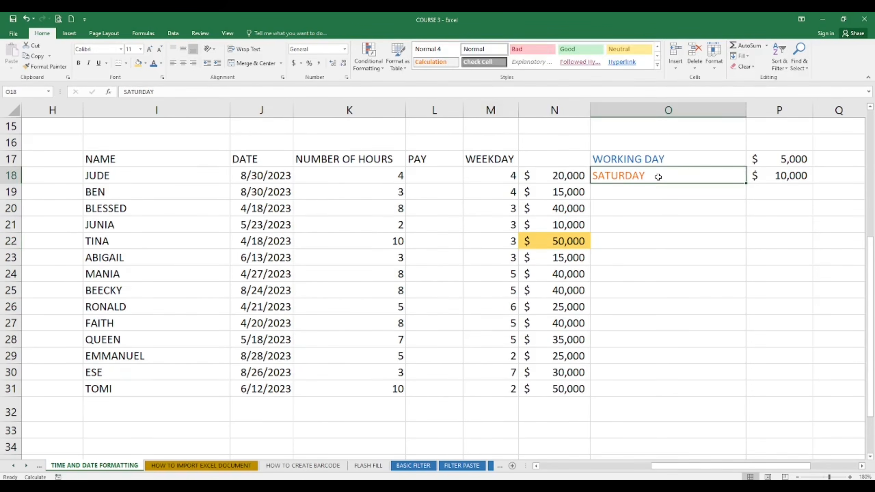
left_click_drag(671, 169, 685, 141)
Start an IF formula in O18 that tests whether WEEKDAY(J18) is greater than or equal to 7.
left_click(637, 180)
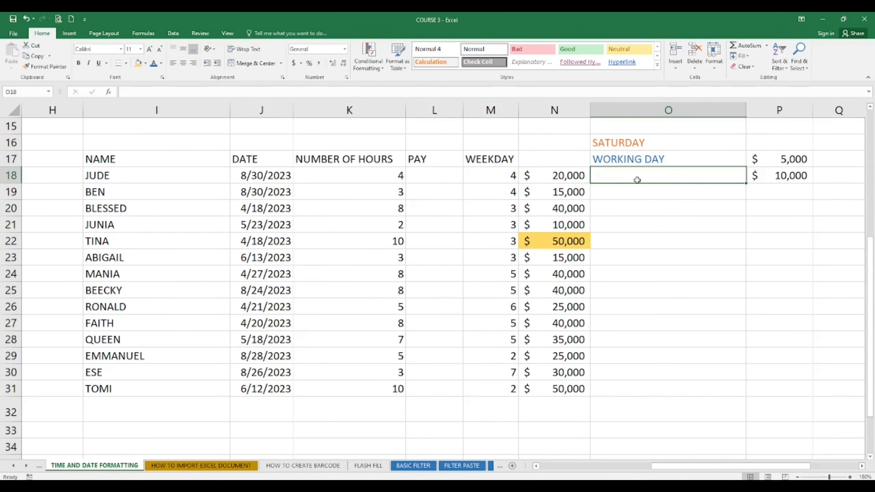
type("=IF(")
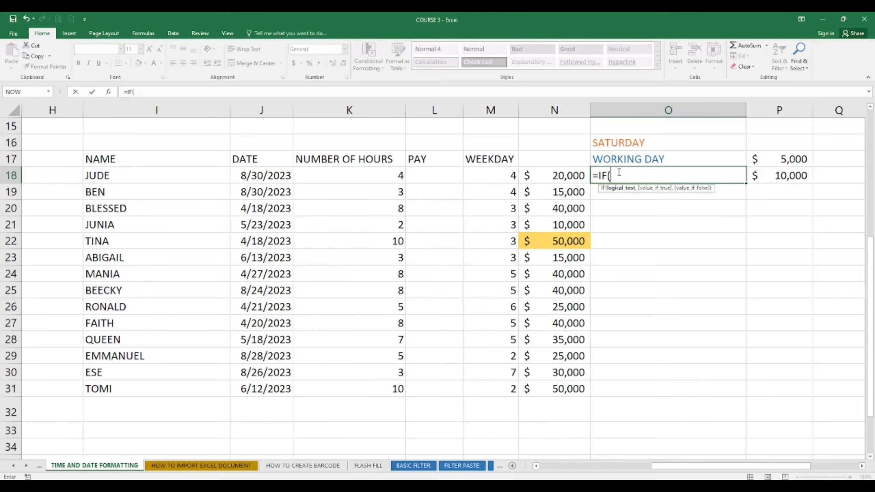
type("WE")
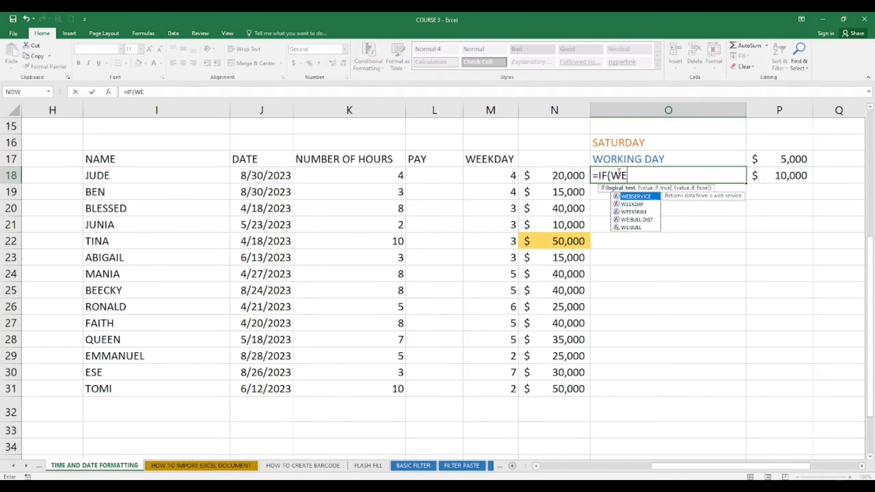
type("WE")
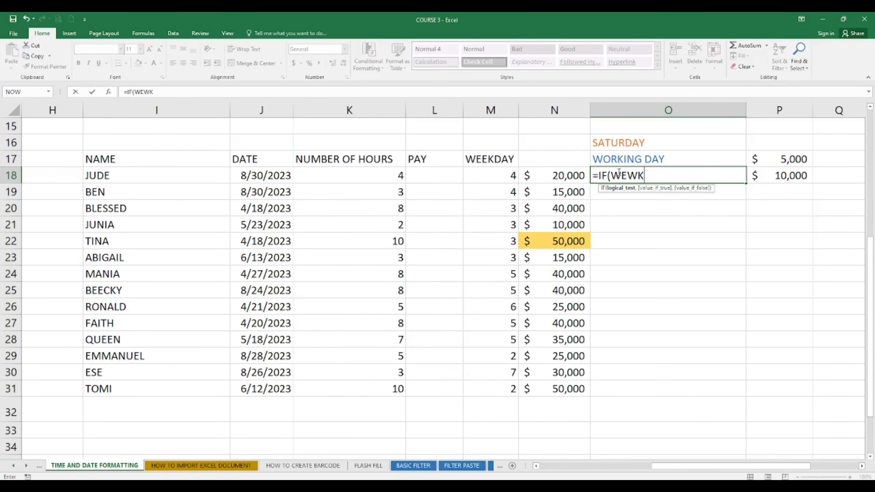
key("BackSpace")
key("BackSpace")
type("EKDAY")
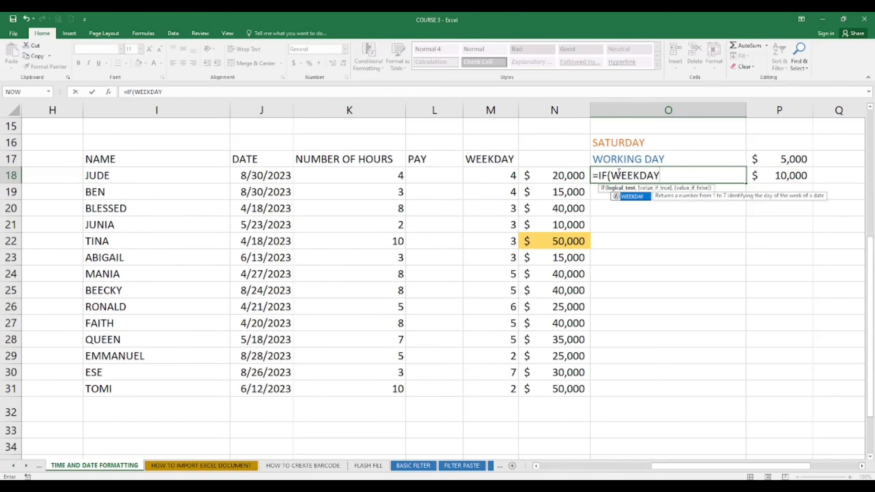
type("(")
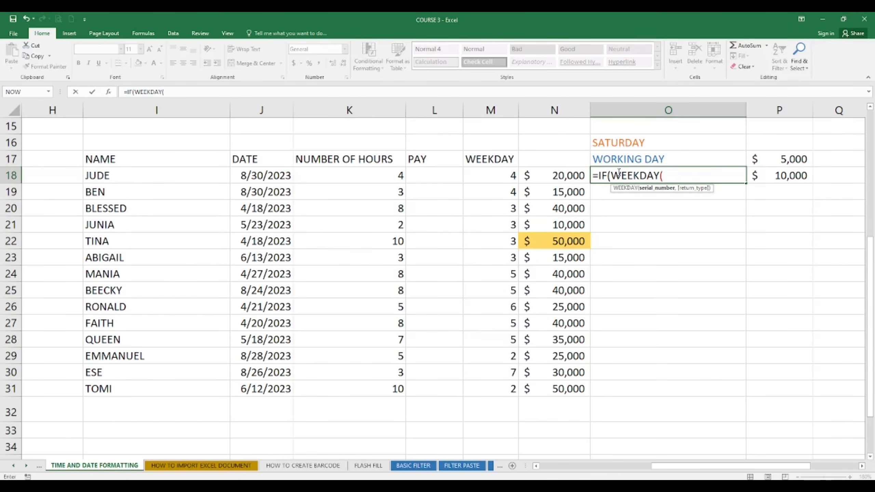
left_click(282, 176)
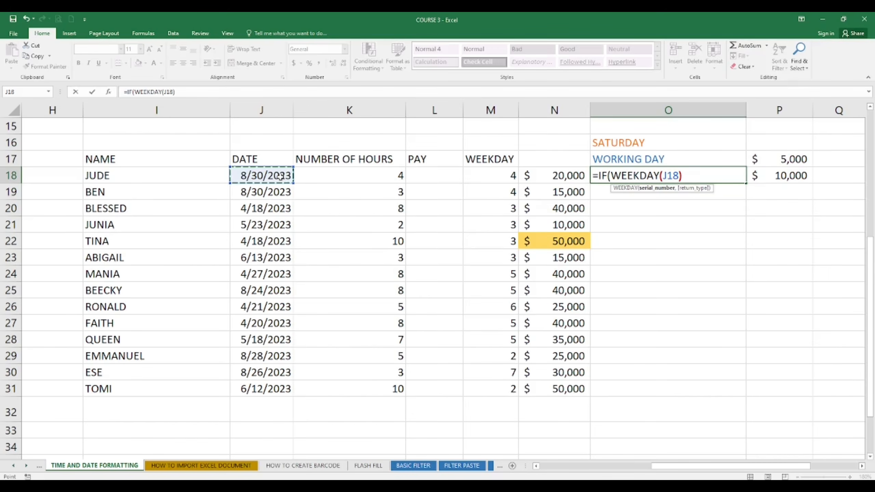
type(")>")
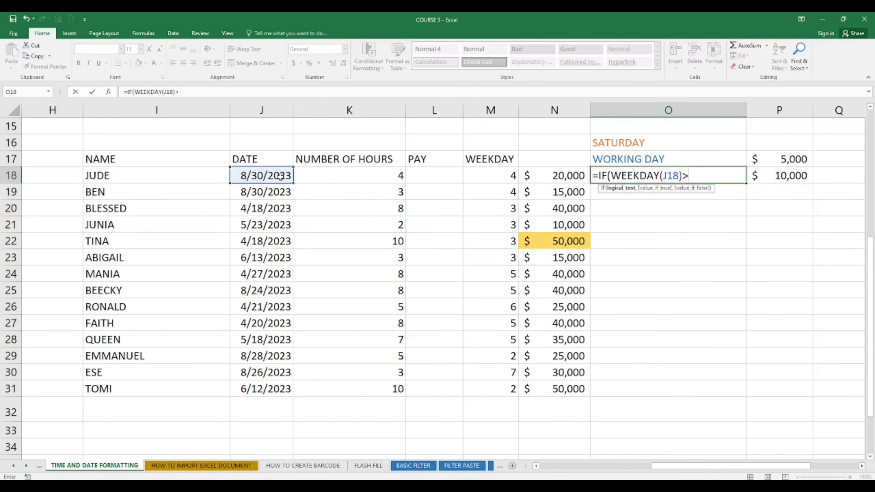
type("=7,")
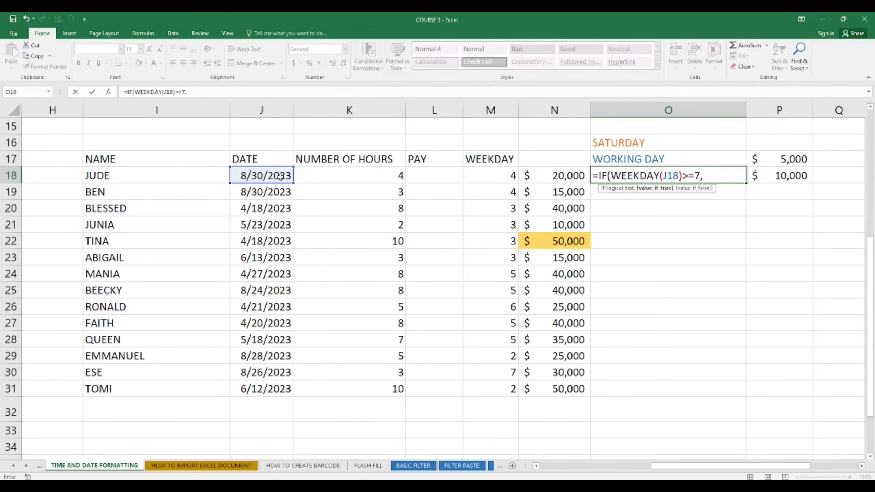
Set the formula's value-if-true to the hours in K18 multiplied by the Saturday rate in P18.
left_click(375, 174)
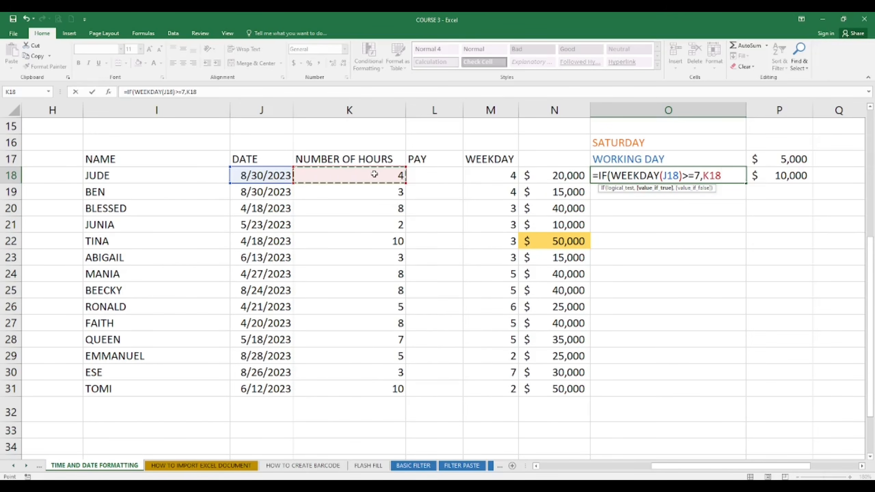
type("*")
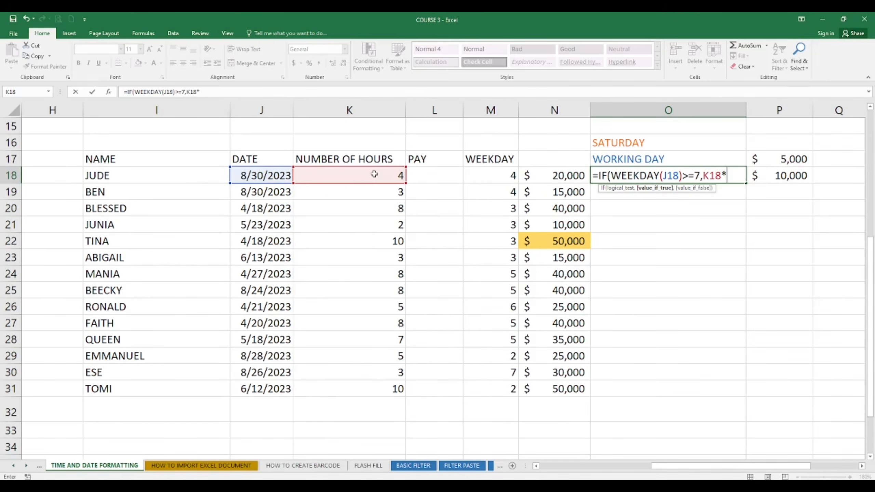
left_click(791, 159)
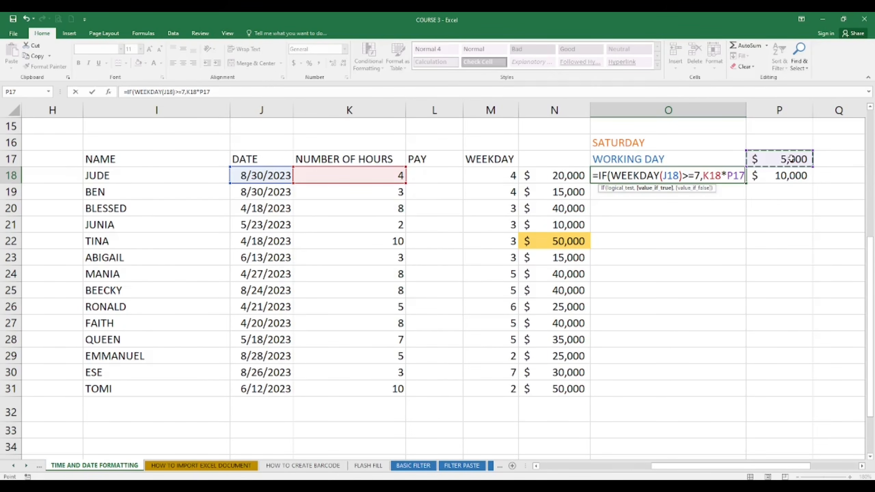
type(",")
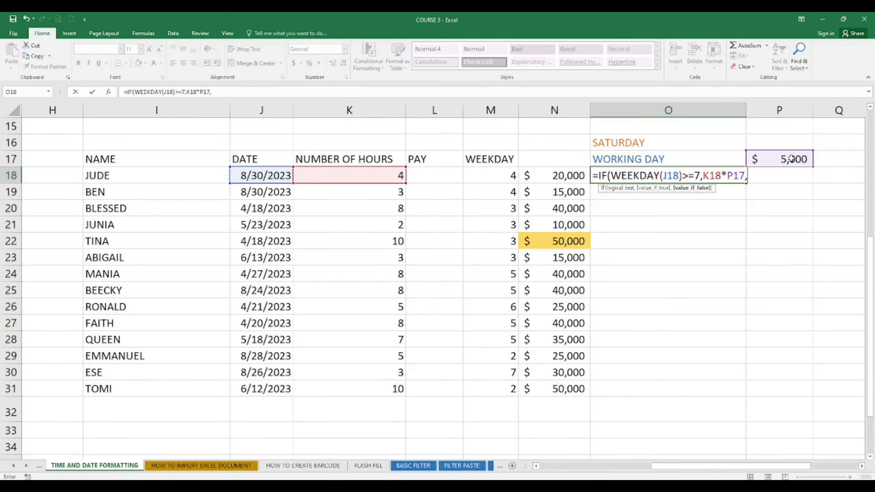
key("BackSpace")
key("BackSpace")
key("BackSpace")
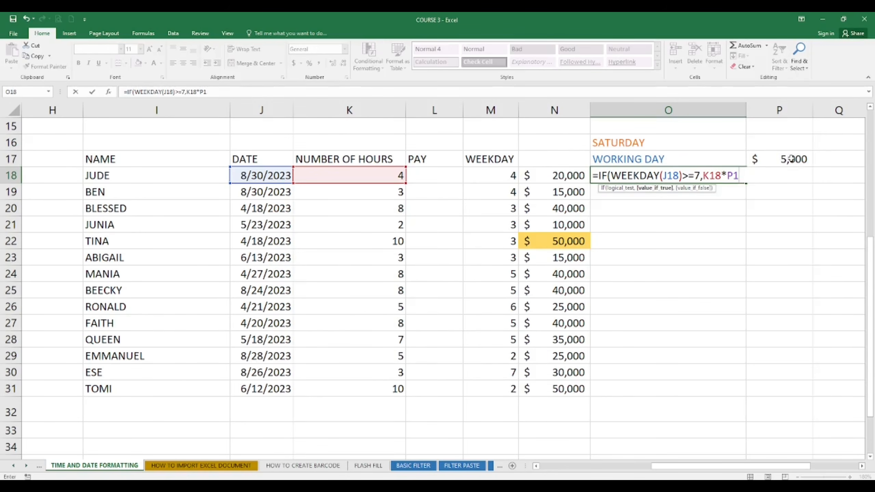
key("BackSpace")
type("P")
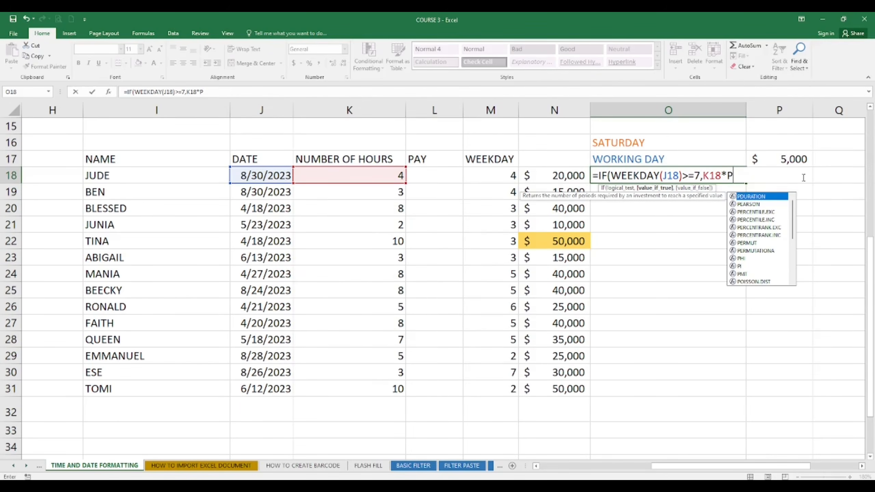
type("17")
key("BackSpace")
type("8")
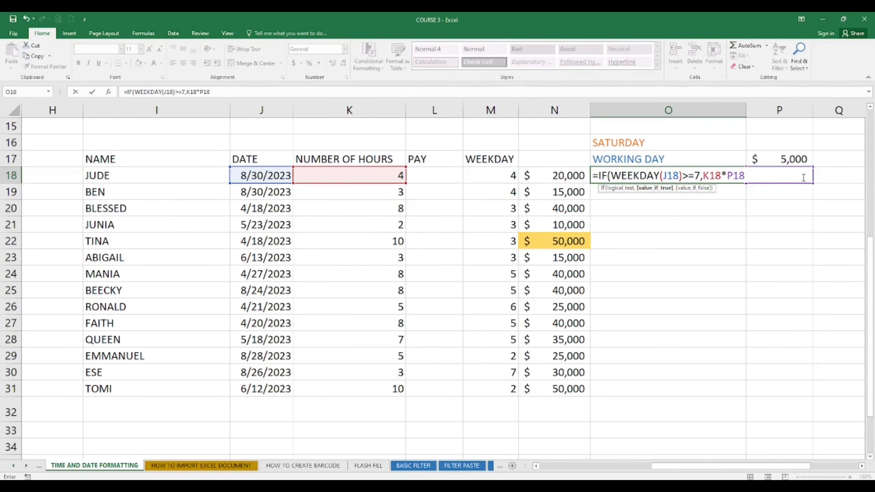
Set the value-if-false to K18 multiplied by the working-day rate in P17 and close the formula.
type(",")
left_click(397, 174)
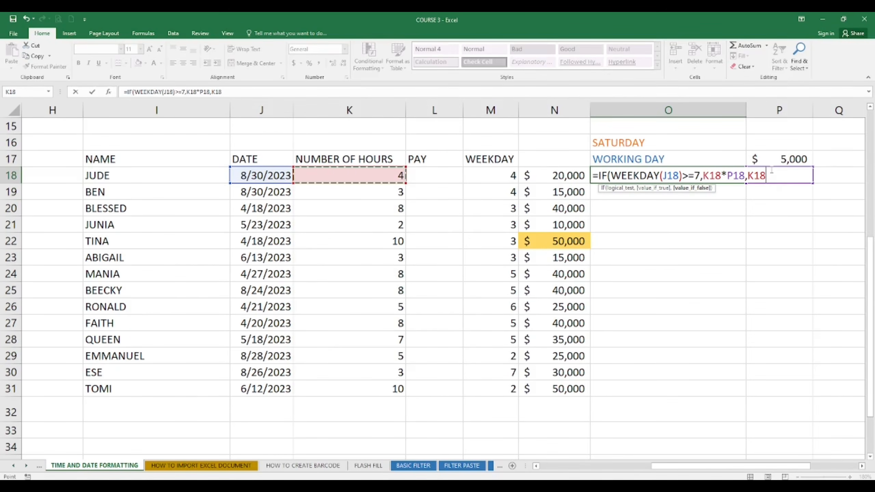
type("*")
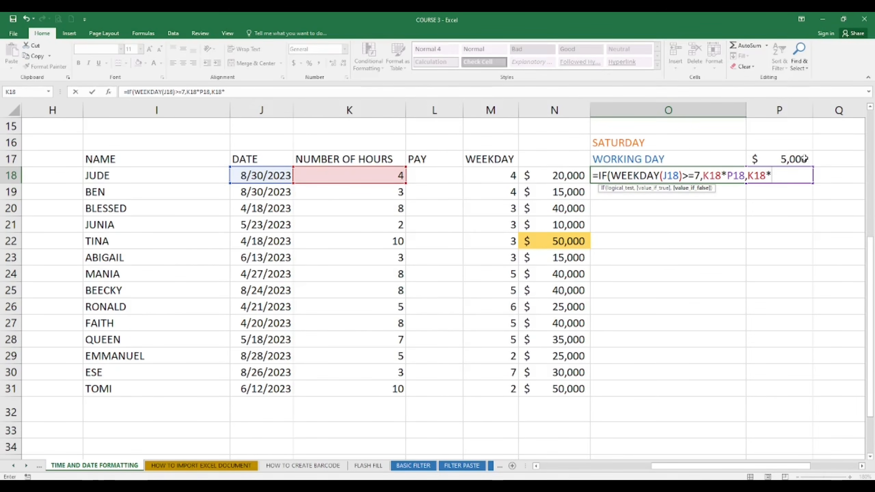
left_click(803, 159)
type(")")
Make the rate references absolute as $P$18 and $P$17, and commit the formula in O18.
left_click(727, 176)
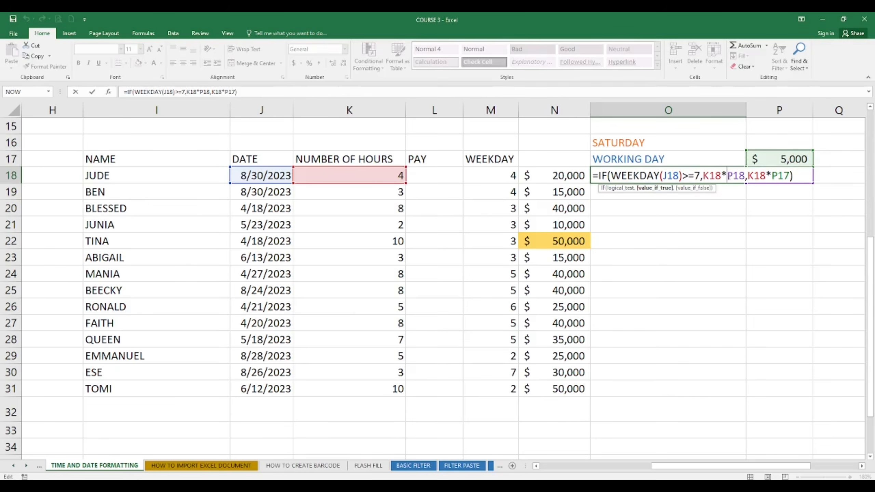
key("F4")
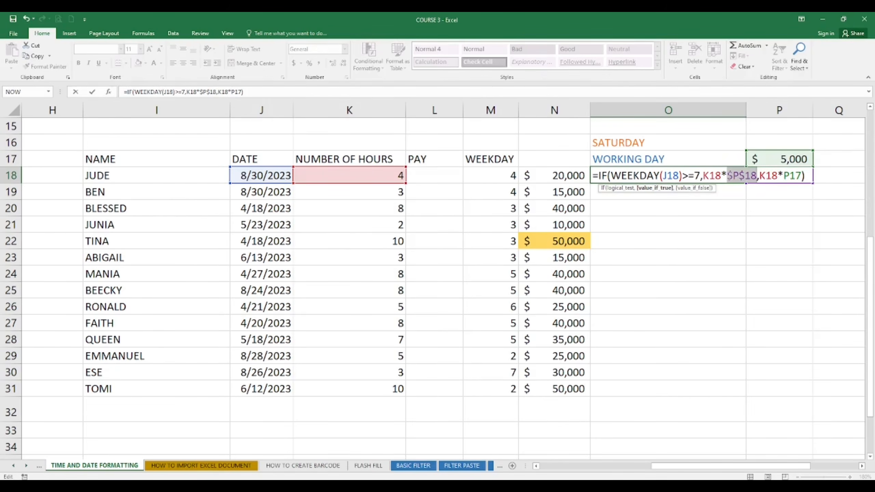
left_click(784, 176)
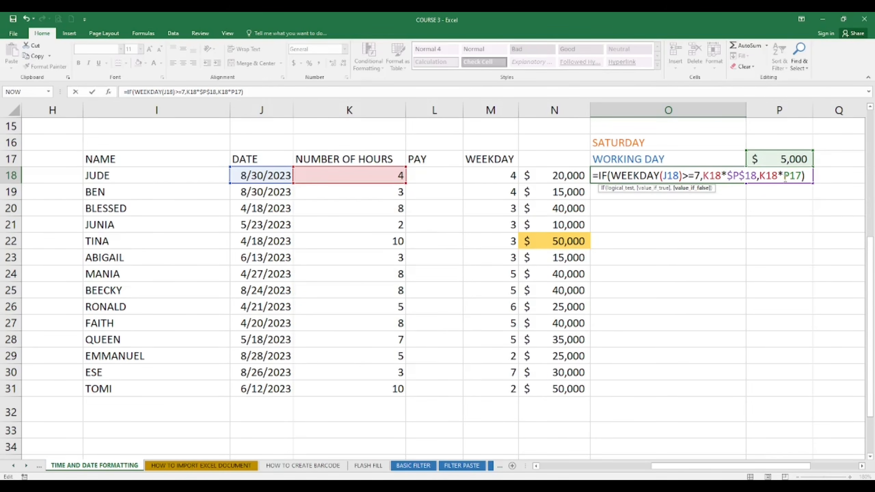
key("F4")
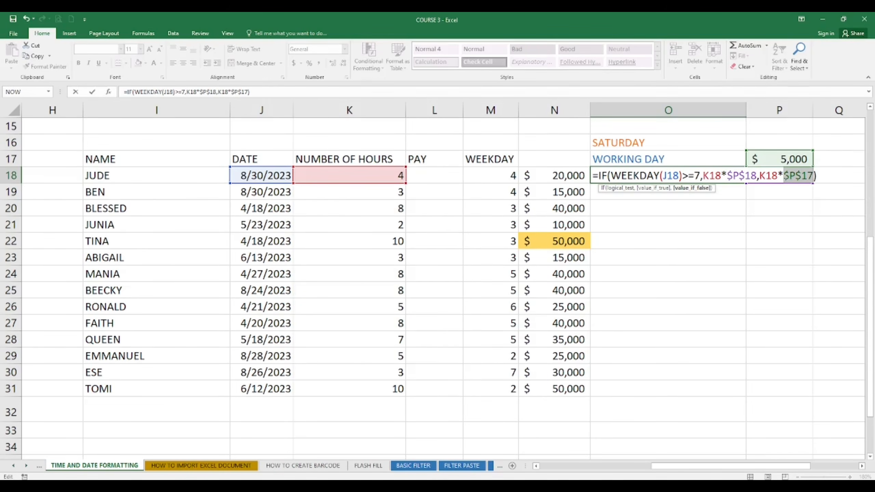
key("Return")
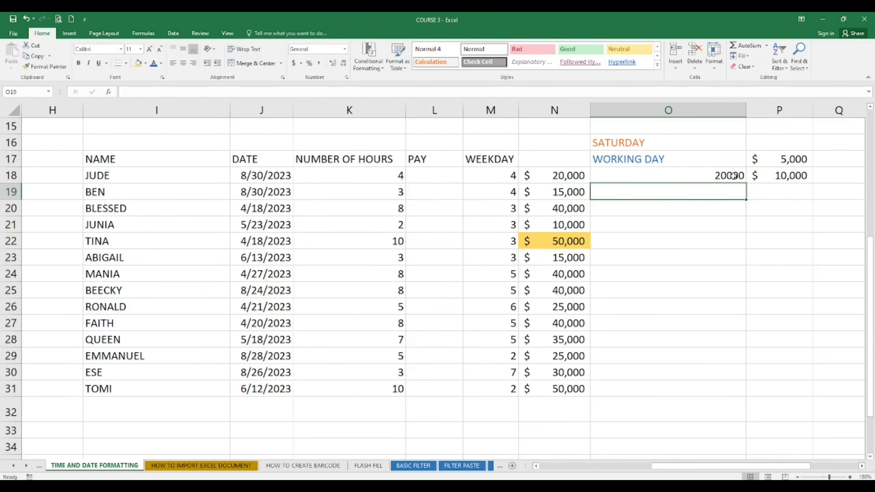
Fill the O18 formula down through O31 and check the copied formula in the Saturday row, O30.
left_click(737, 178)
double_click(745, 182)
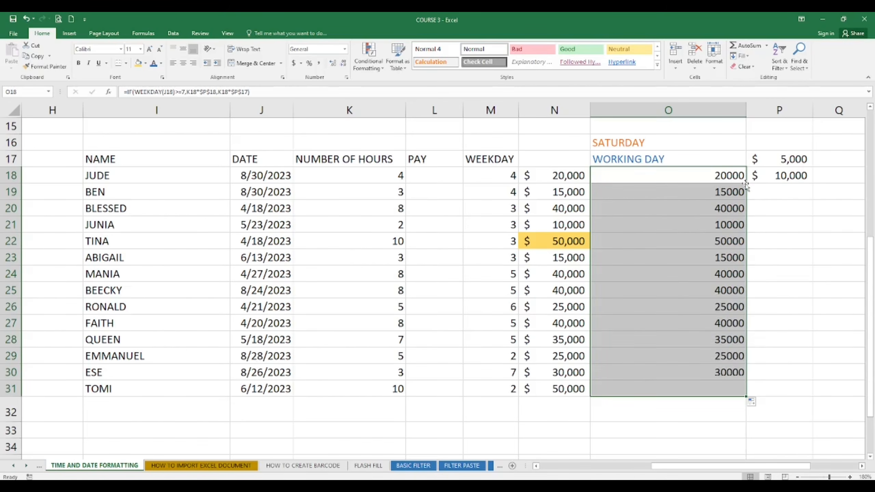
left_click(699, 304)
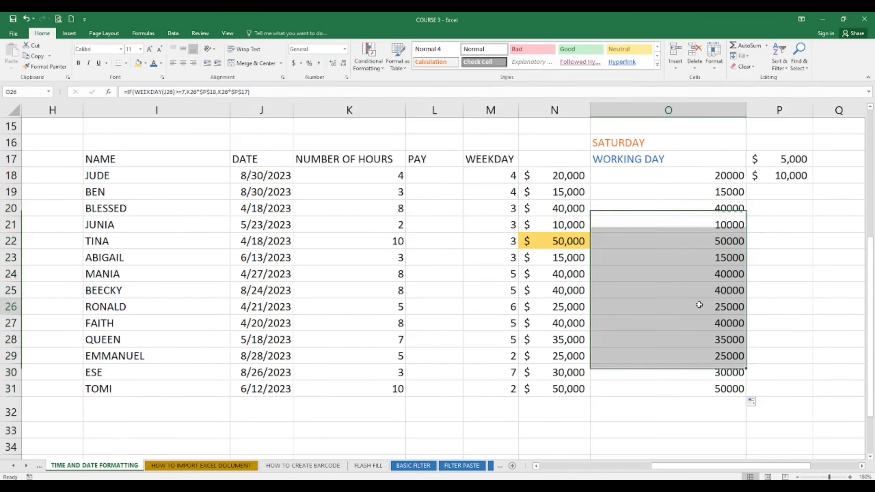
left_click(677, 372)
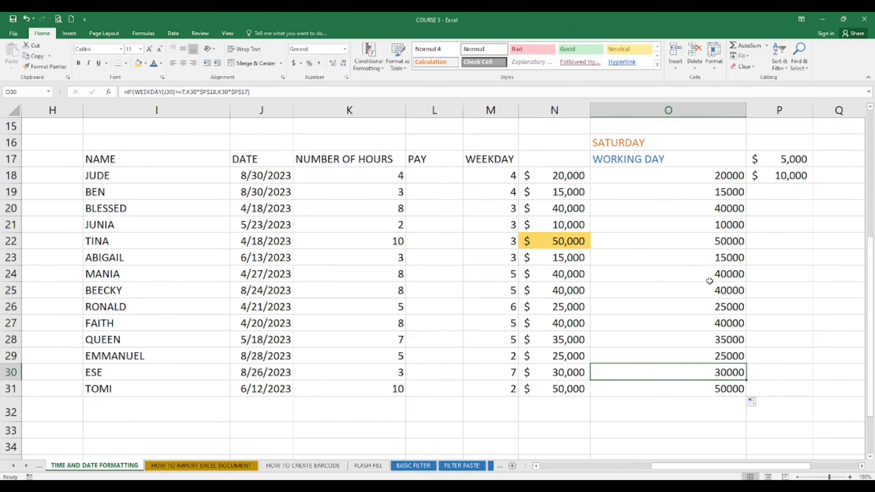
Format O18:O31 as dollar accounting values with no decimals, and compare the weekday in M22 with the pay in O22.
left_click_drag(719, 175, 725, 385)
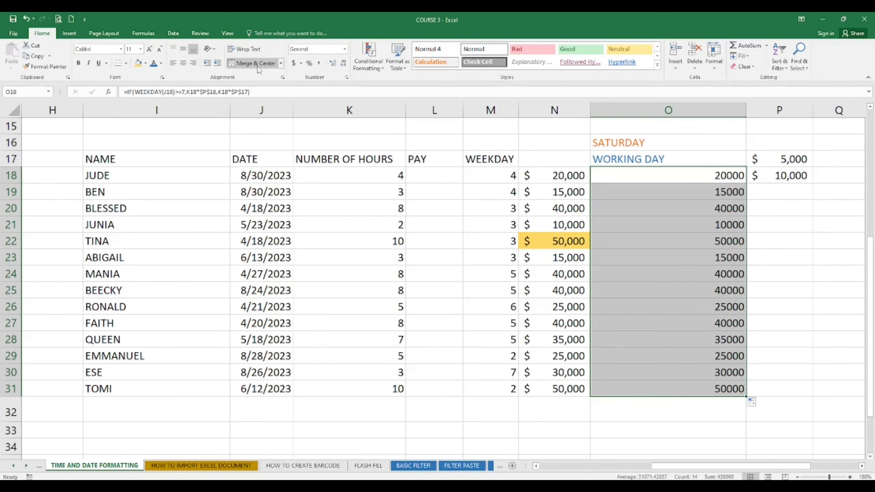
left_click(293, 64)
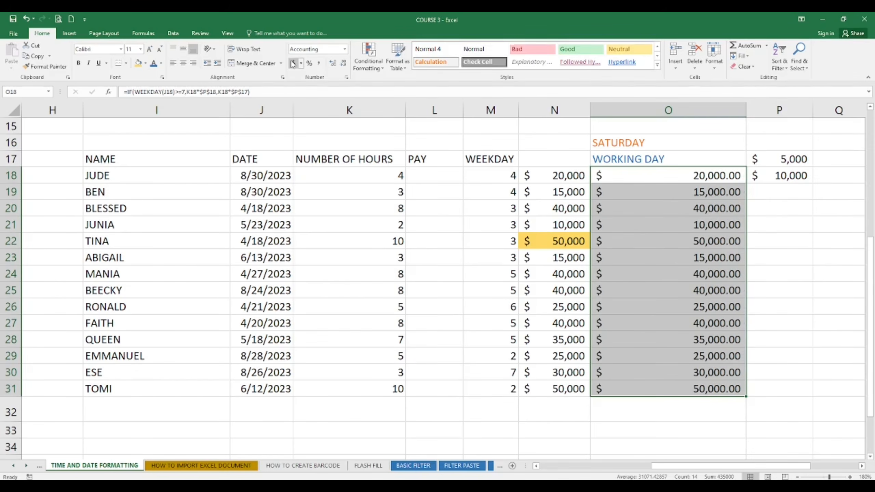
double_click(344, 63)
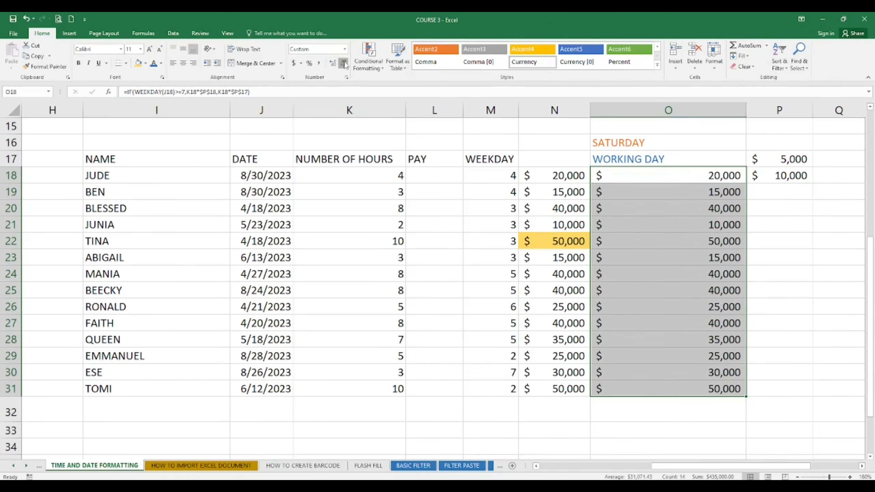
left_click(483, 238)
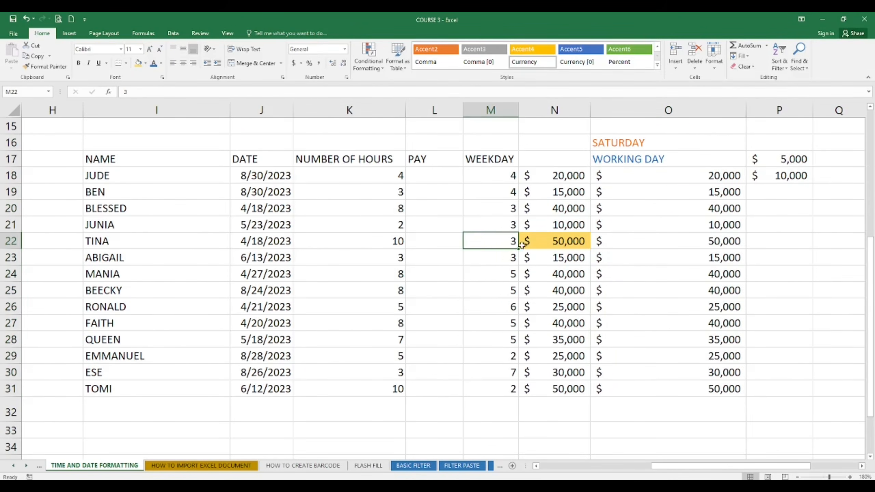
left_click(701, 242)
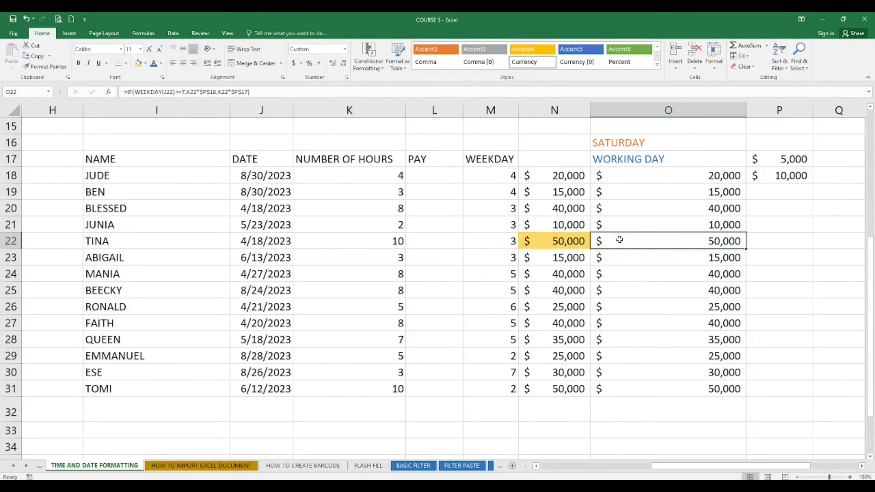
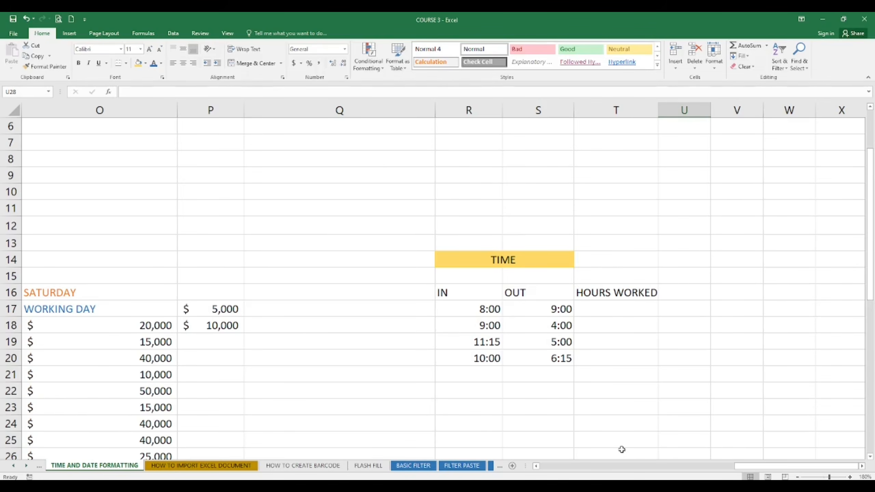
Inspect the stored AM/PM values behind the IN times in R17:R20 and the OUT times in S17 and S18.
left_click(481, 314)
double_click(485, 310)
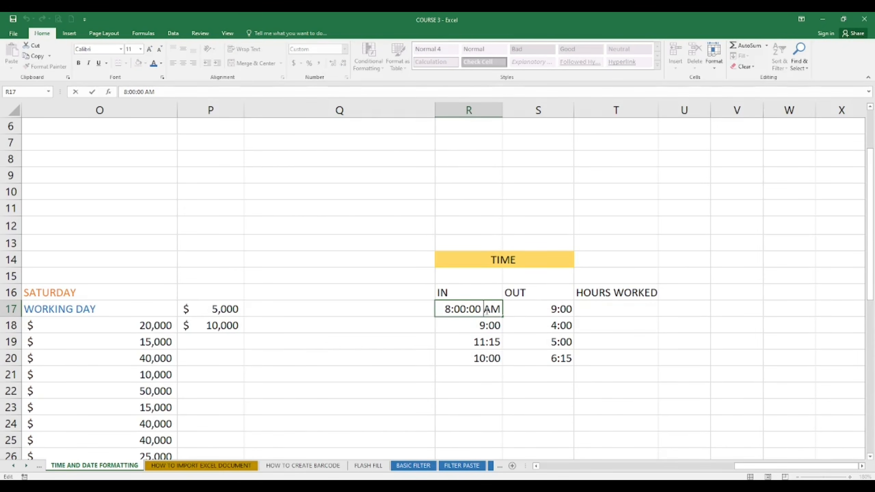
double_click(484, 324)
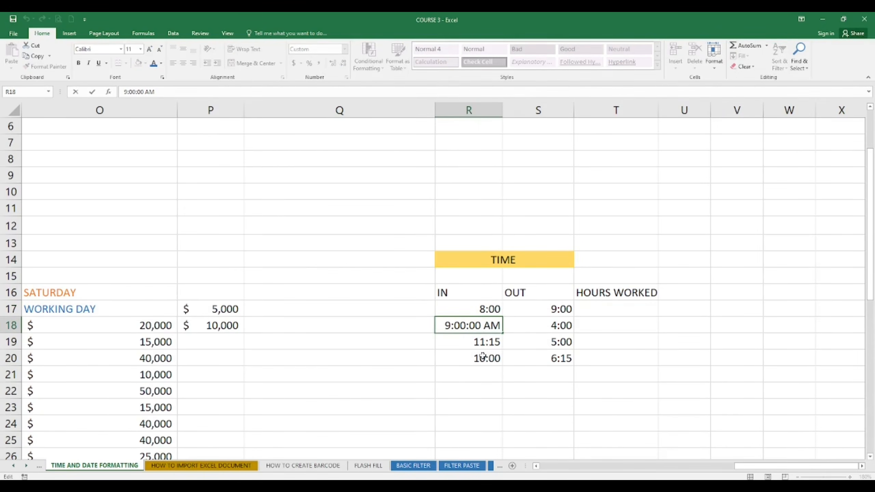
double_click(493, 343)
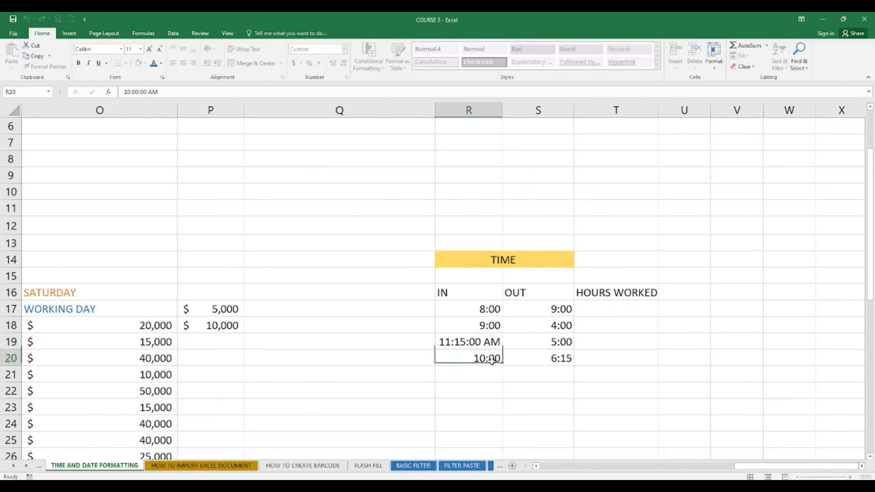
double_click(492, 359)
double_click(559, 308)
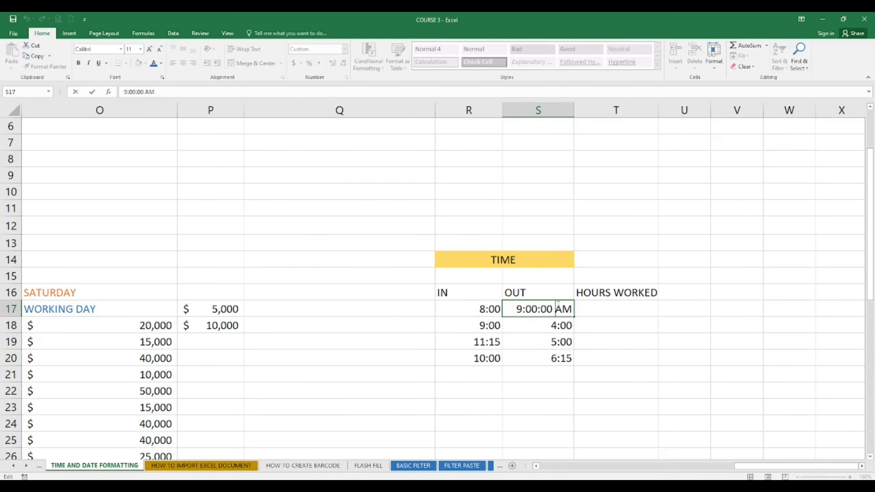
left_click(543, 324)
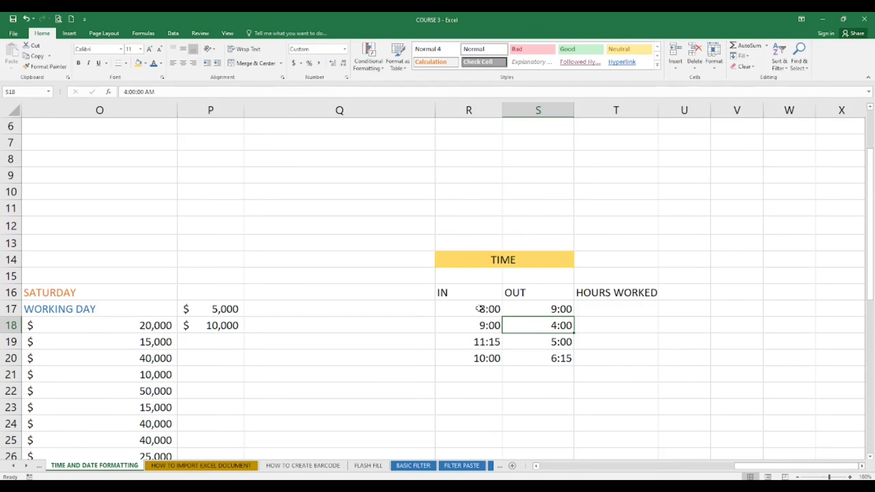
Change the OUT times in S17 and S18 to 9:00:00 PM and 4:00:00 PM.
double_click(548, 310)
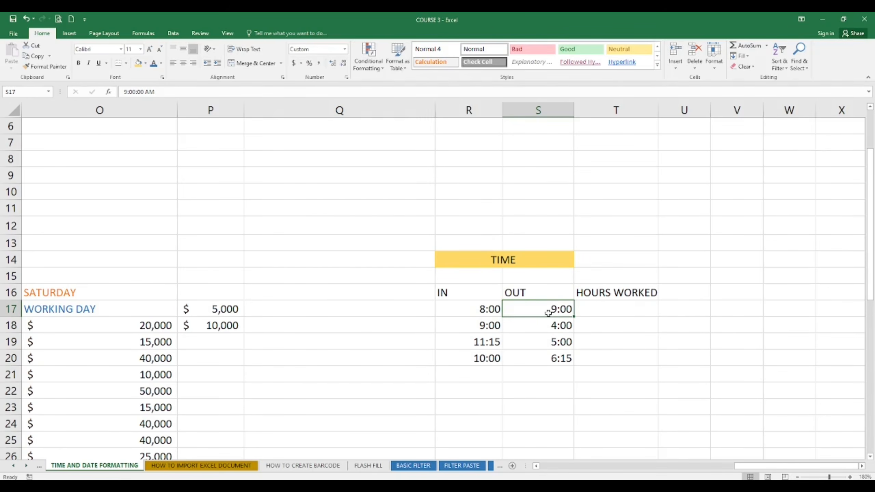
left_click(561, 309)
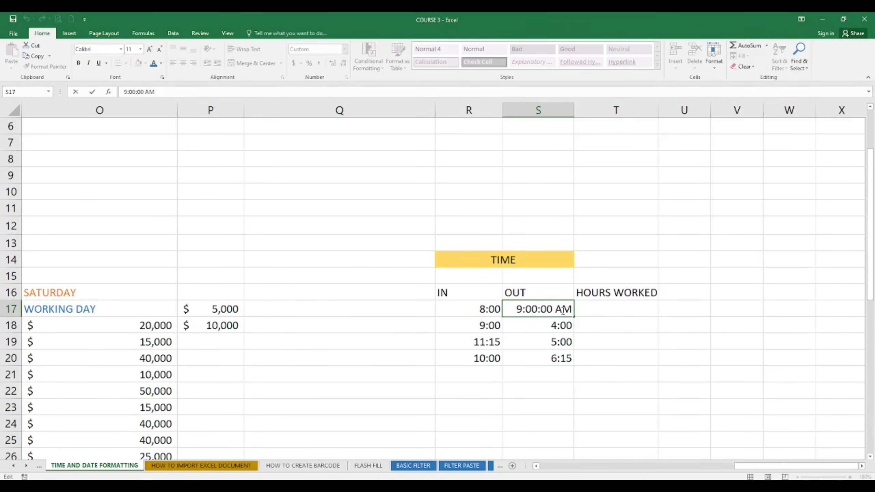
key("BackSpace")
type("P")
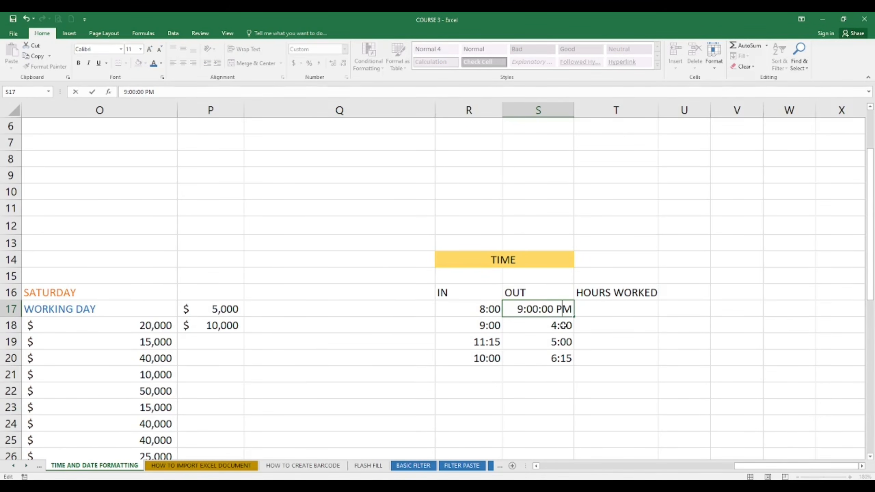
double_click(564, 325)
key("BackSpace")
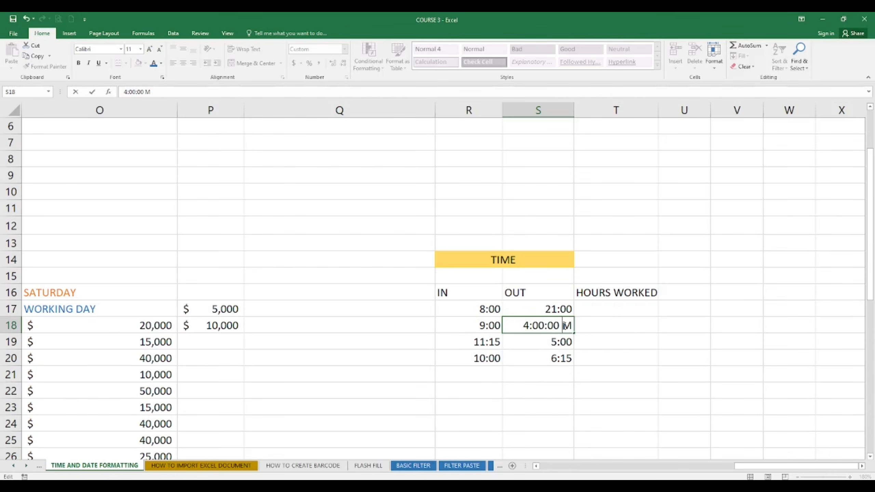
type("P")
Change the OUT times in S19 and S20 to 5:00:00 PM and 6:15:00 PM.
double_click(563, 341)
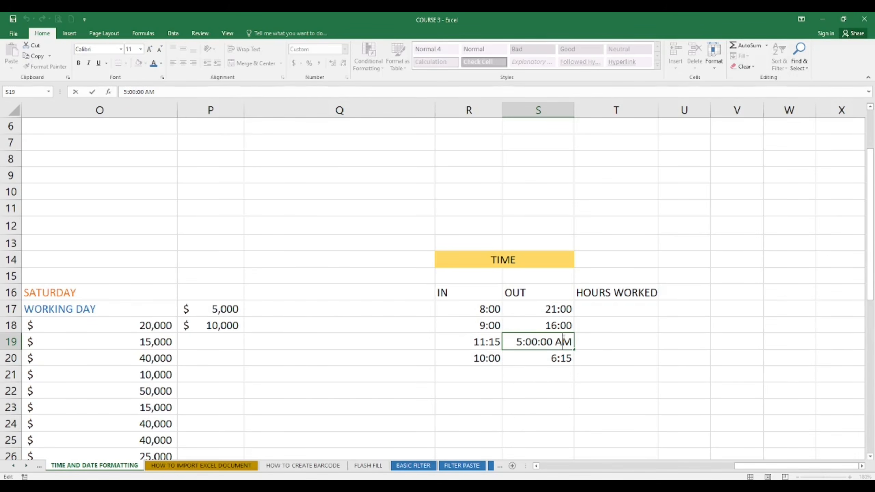
key("BackSpace")
type("P")
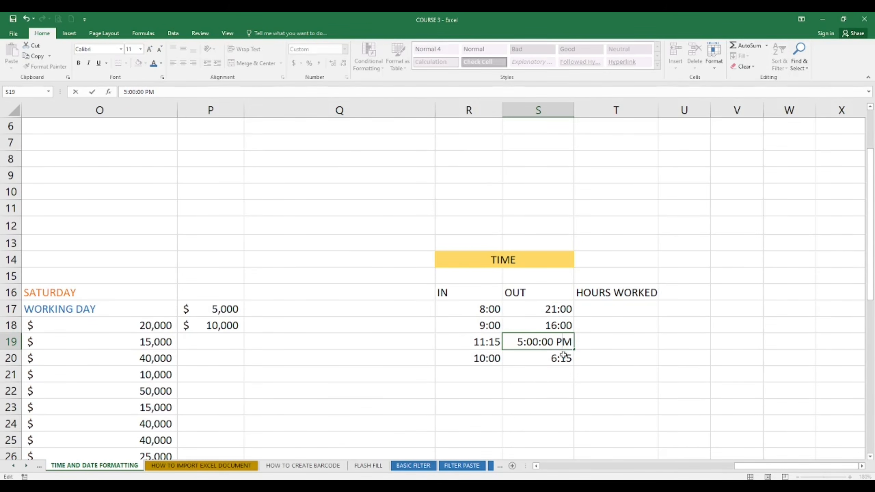
left_click(562, 357)
double_click(562, 357)
key("BackSpace")
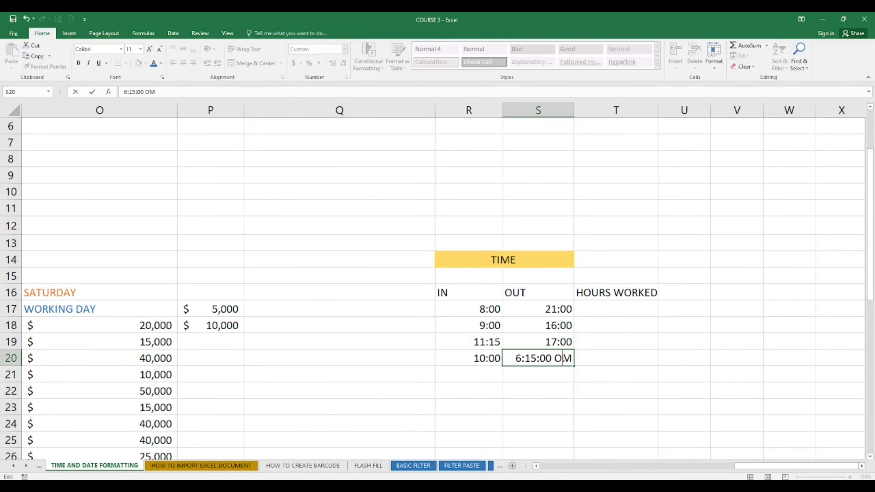
type("P")
left_click(578, 357)
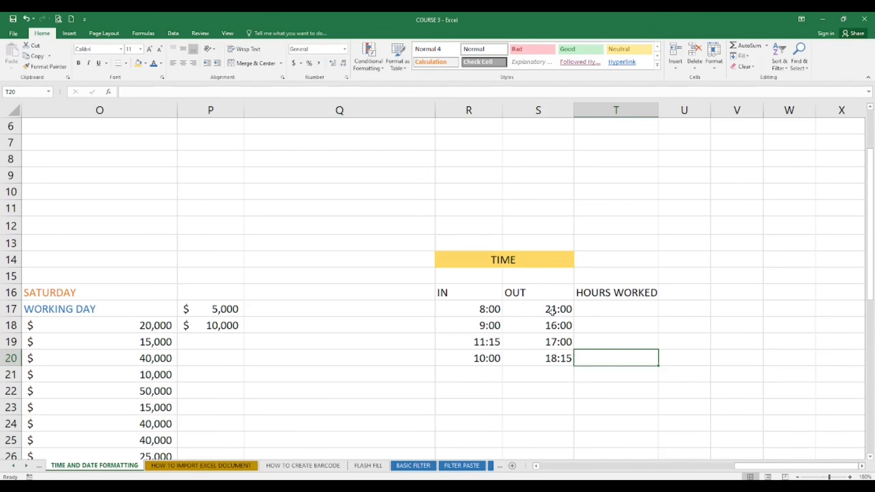
Compare the displayed 24-hour times with the stored values in R17, R20 and S17:S19.
left_click(495, 308)
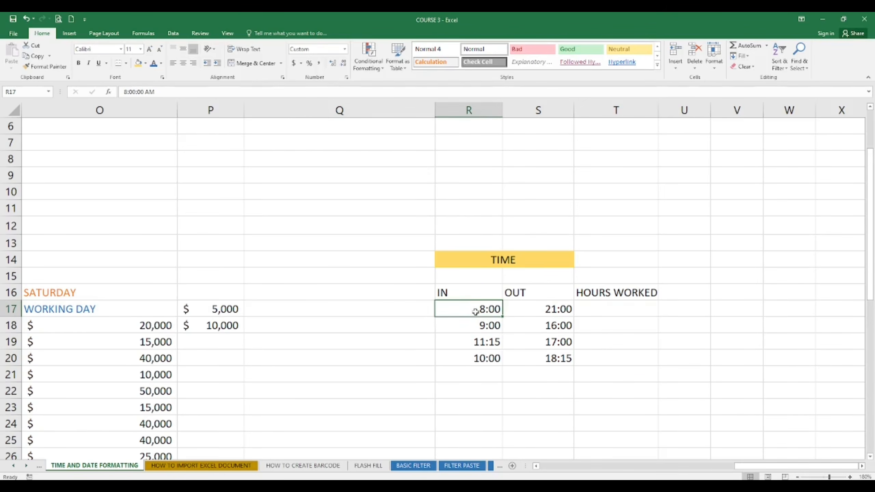
left_click(463, 355)
left_click(564, 310)
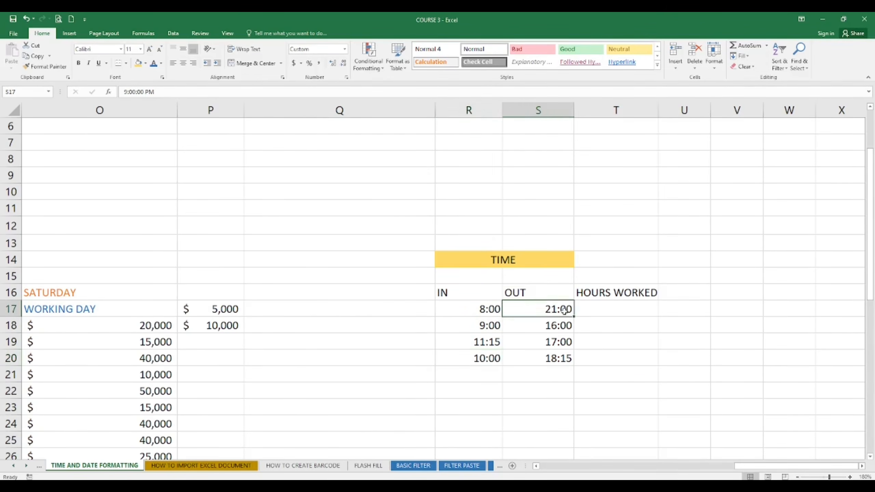
left_click(554, 340)
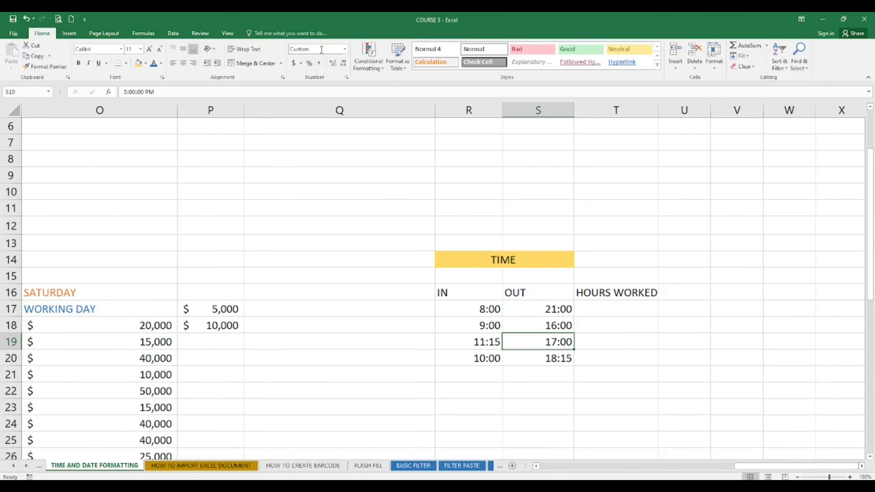
left_click(547, 321)
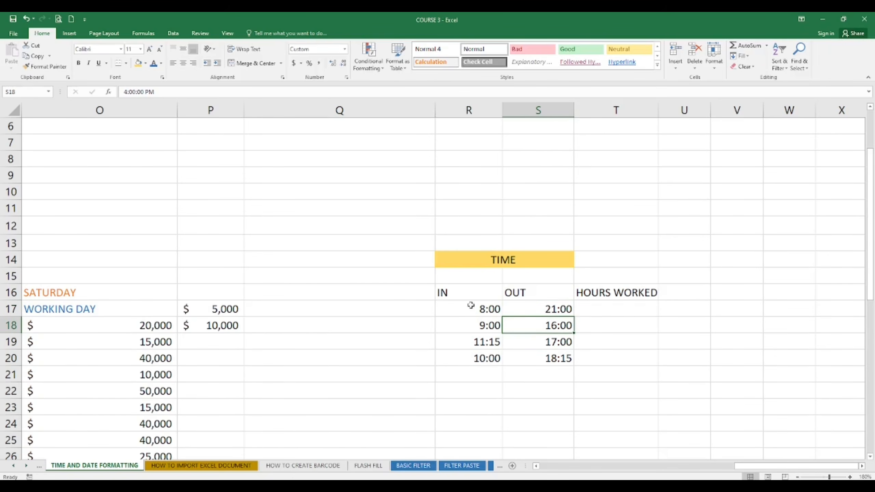
Format the IN and OUT times in R17:S20 with the custom number format h:mm:ss.
left_click_drag(471, 305, 543, 357)
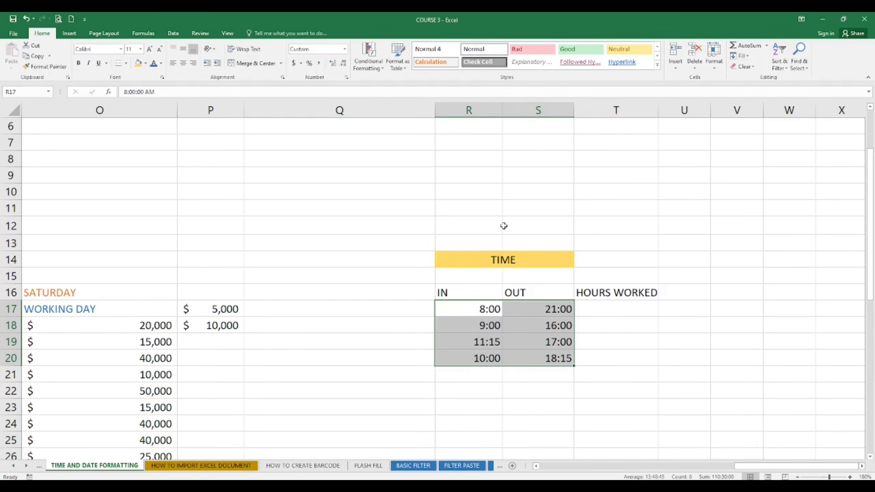
left_click(717, 65)
left_click(731, 242)
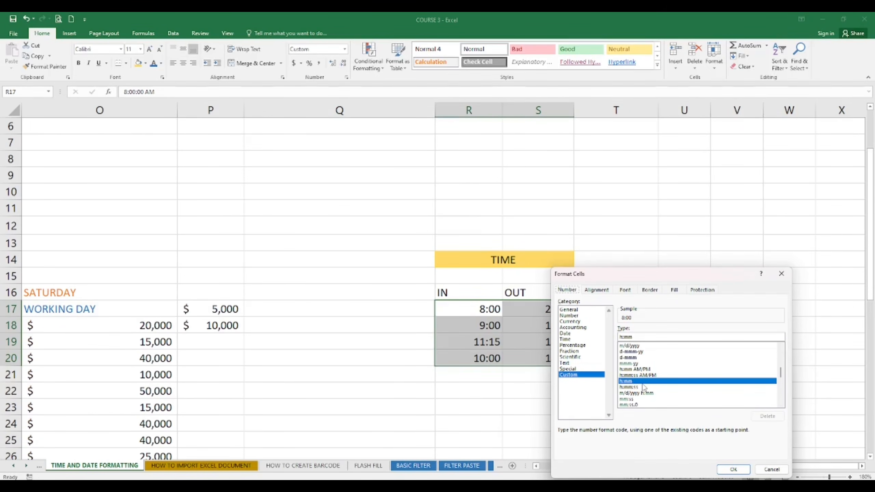
left_click(644, 388)
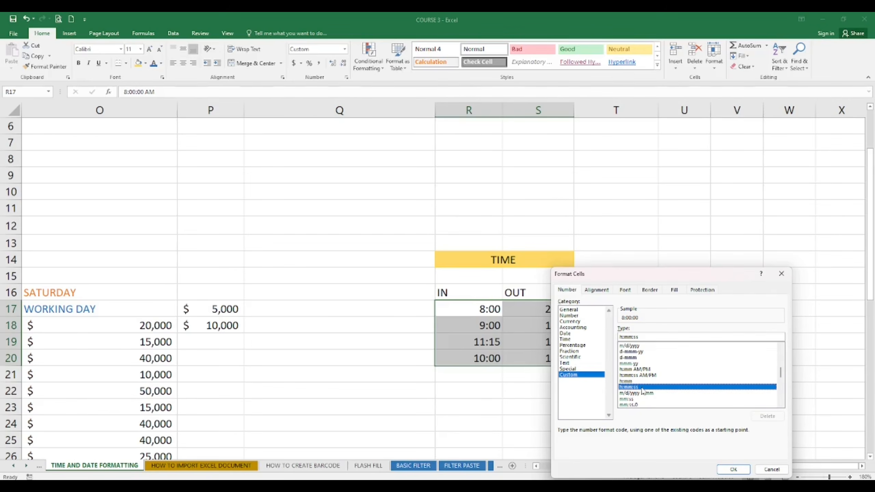
left_click(734, 470)
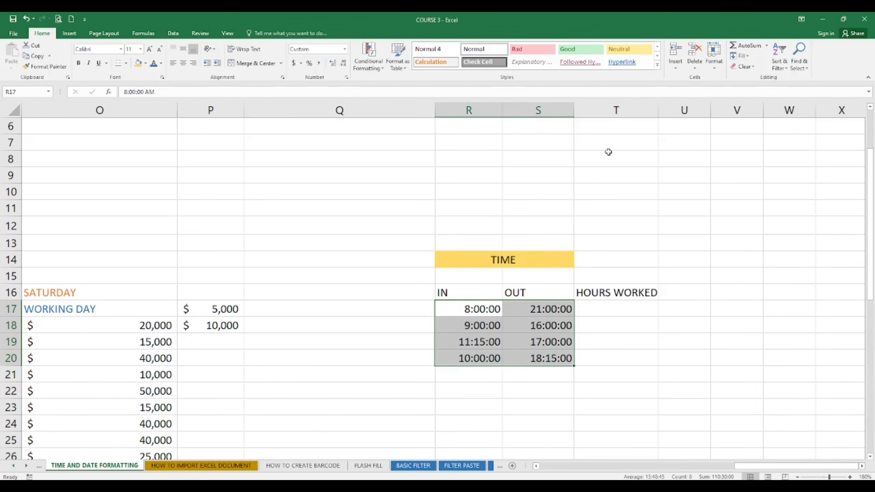
left_click(744, 66)
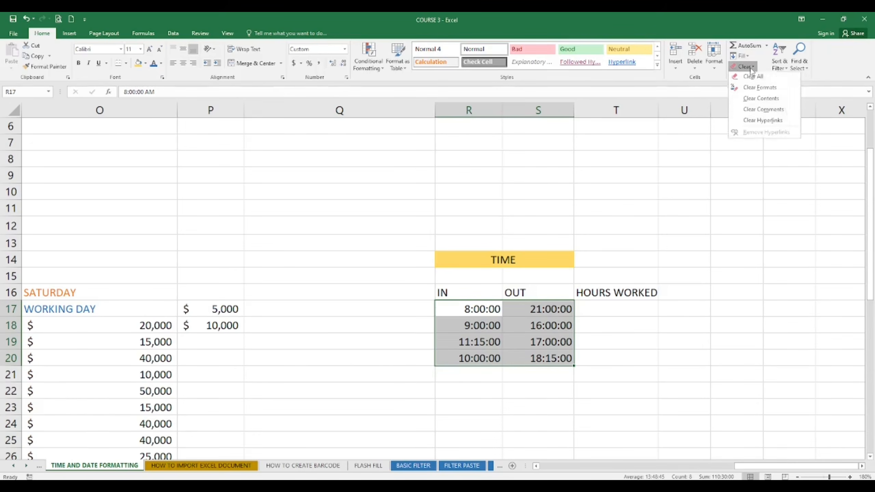
left_click(714, 69)
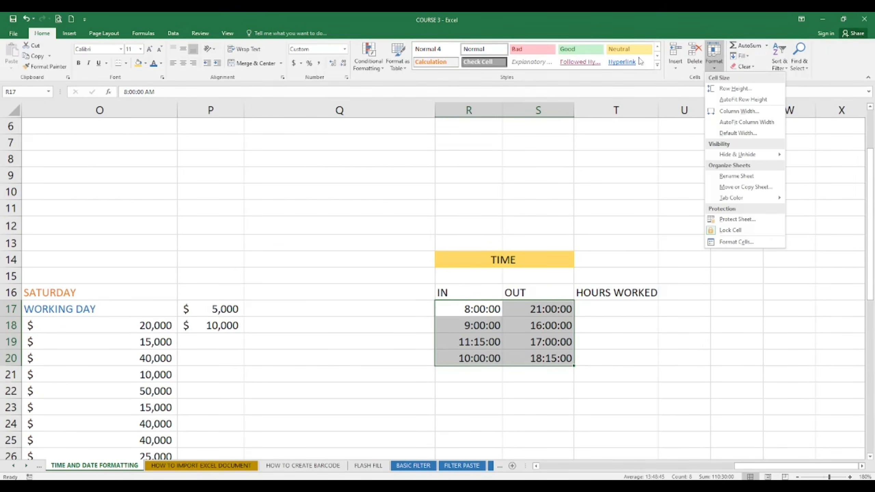
left_click(342, 106)
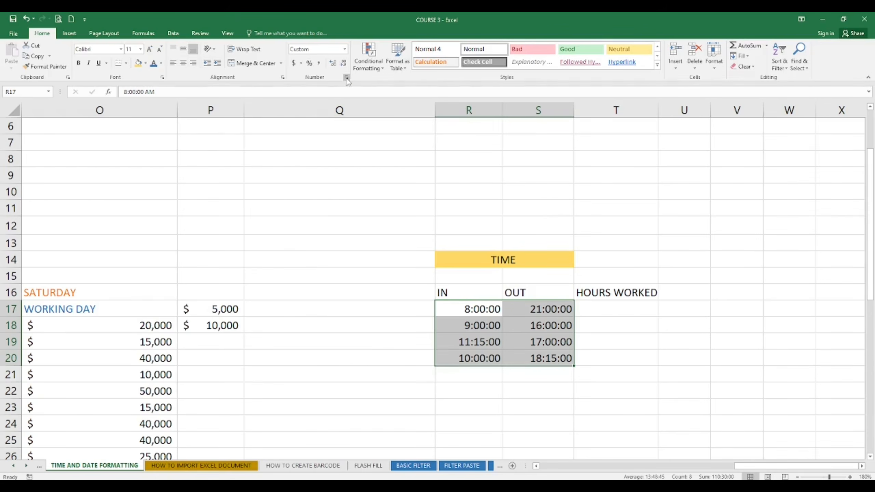
left_click(346, 78)
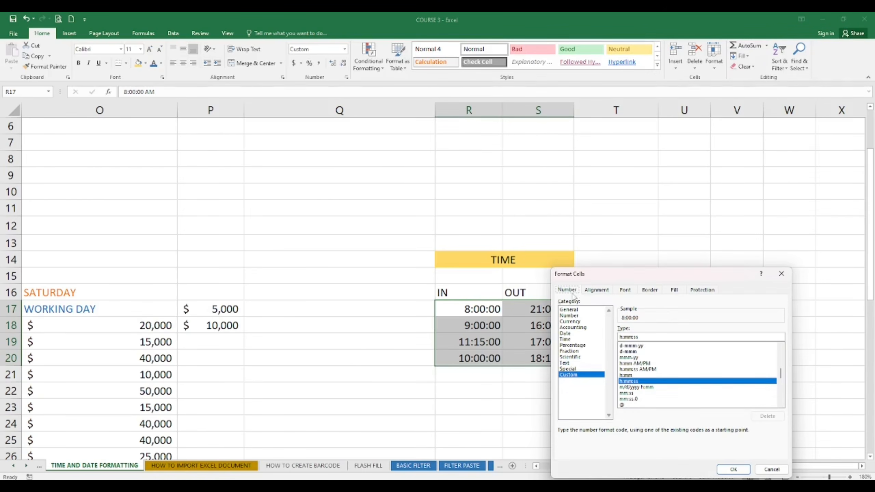
left_click(664, 307)
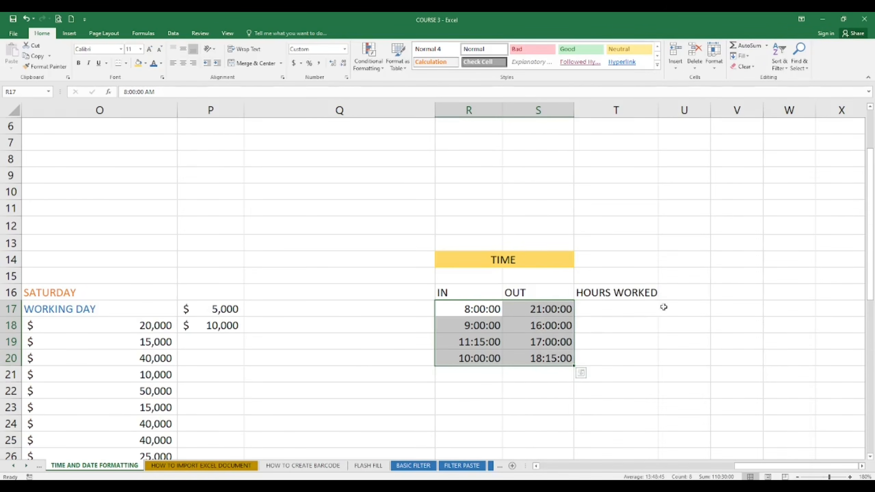
Apply the custom number format h:mm;sec to R17:S20 and recheck the selected format in the number format settings.
right_click(561, 317)
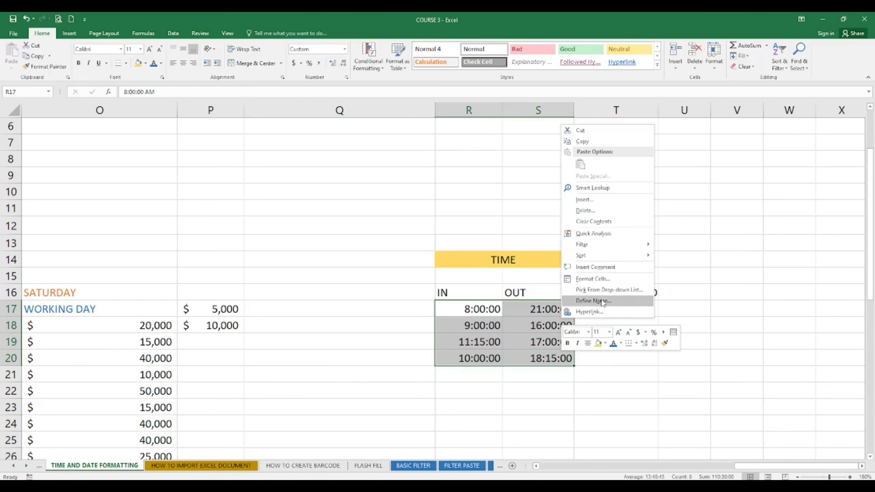
left_click(619, 278)
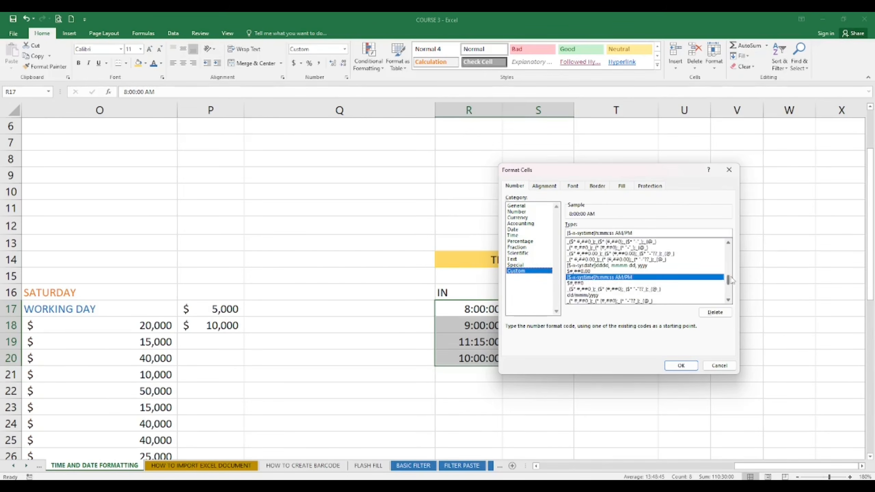
left_click_drag(729, 277, 730, 293)
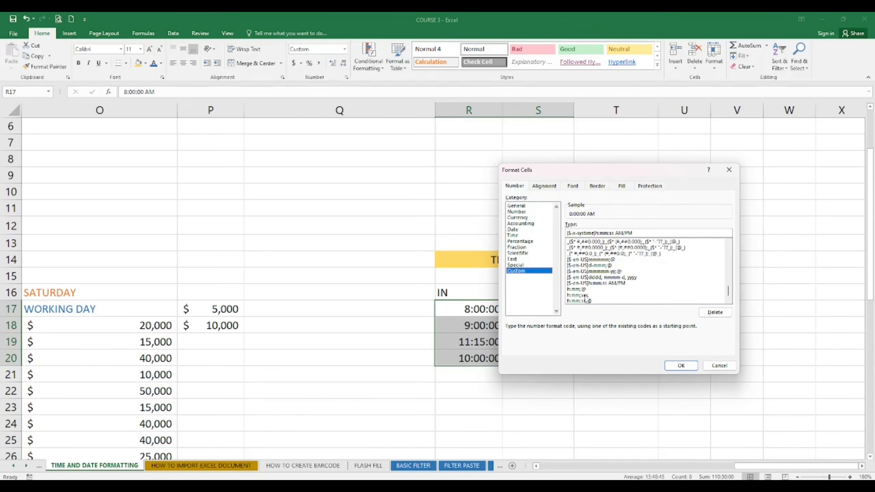
left_click(587, 295)
left_click(681, 366)
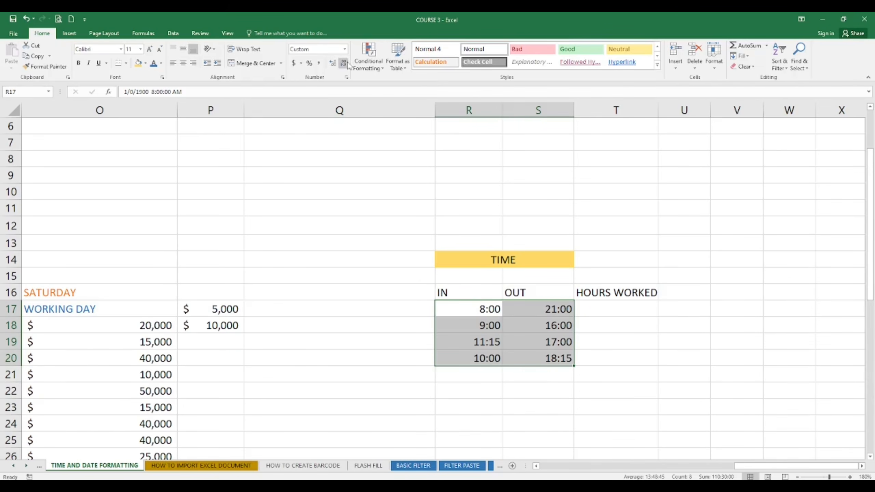
left_click(345, 49)
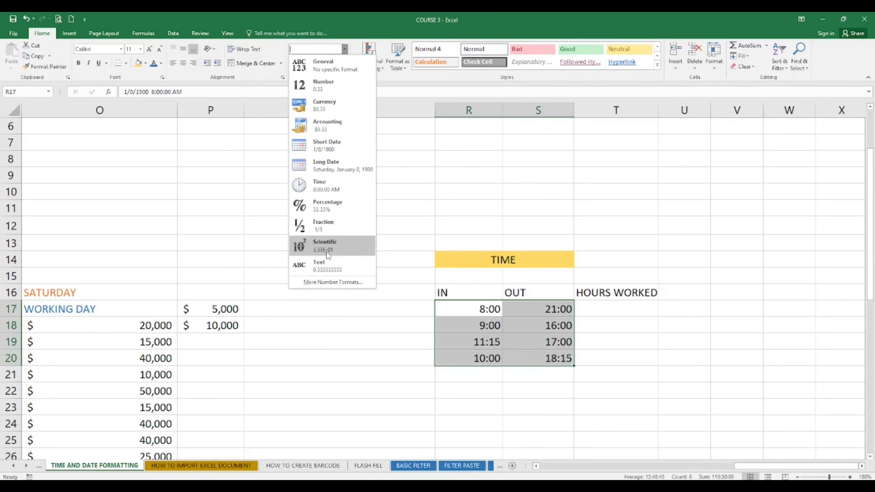
left_click(330, 282)
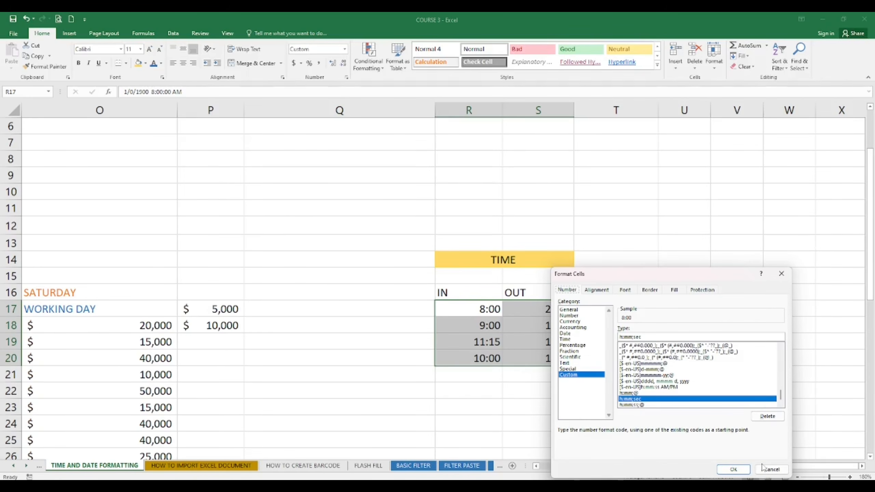
left_click(733, 469)
left_click(654, 394)
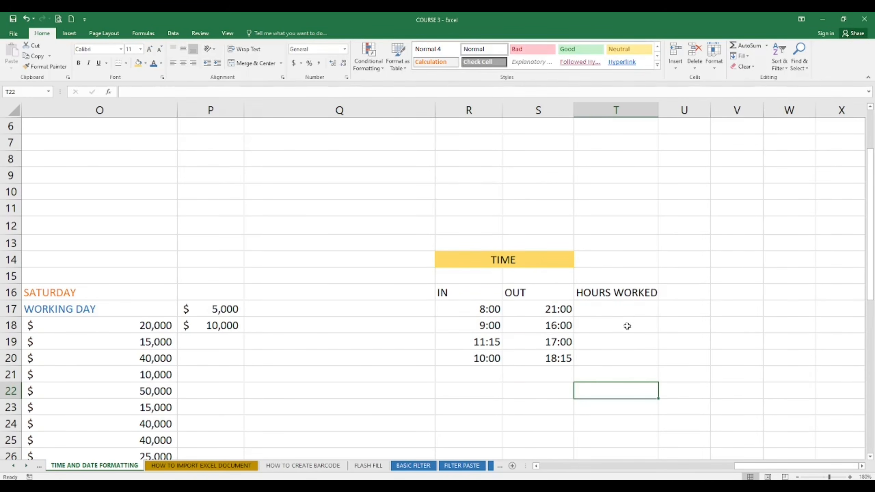
Calculate the first row's hours worked in T17 with the formula =S17-R17.
left_click(625, 318)
left_click(619, 308)
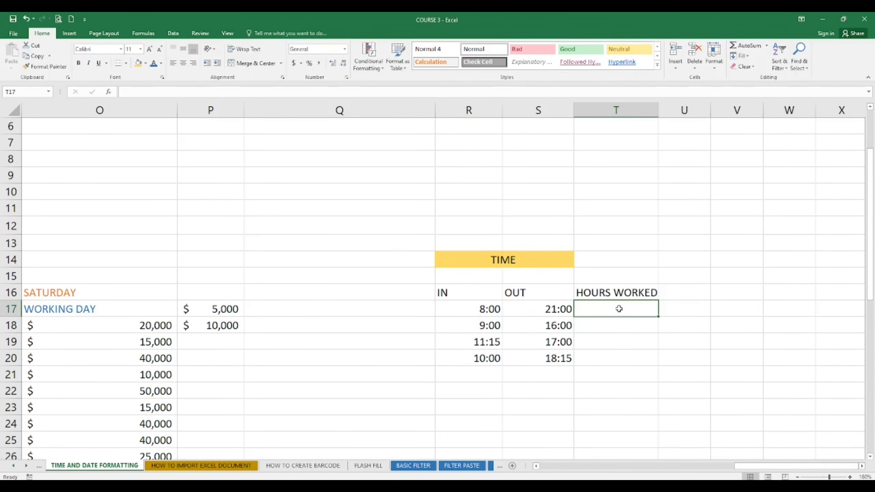
type("=")
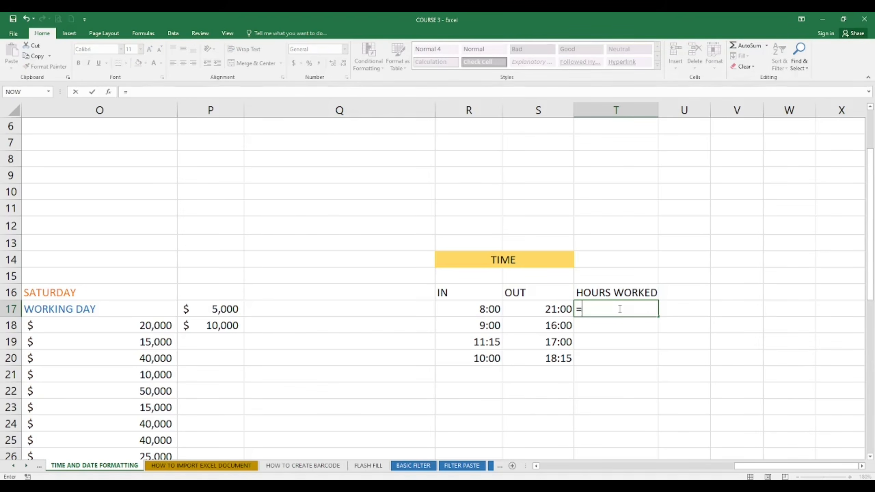
left_click(549, 310)
type("-")
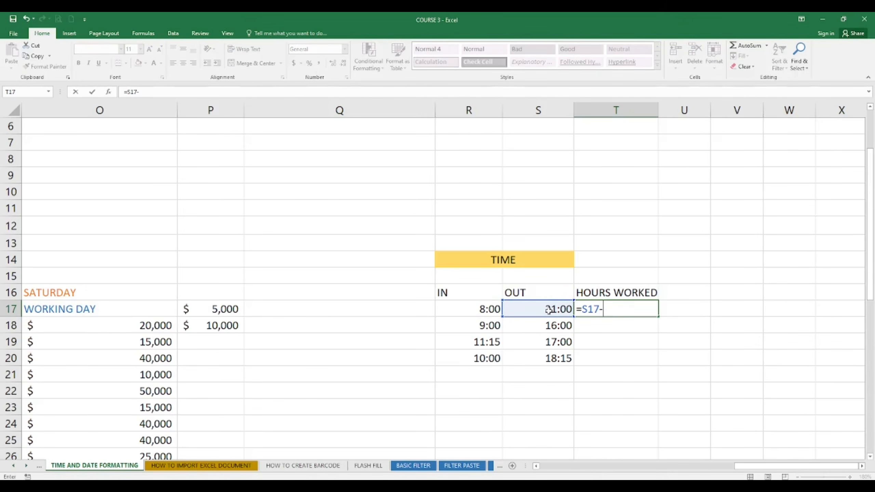
left_click(497, 311)
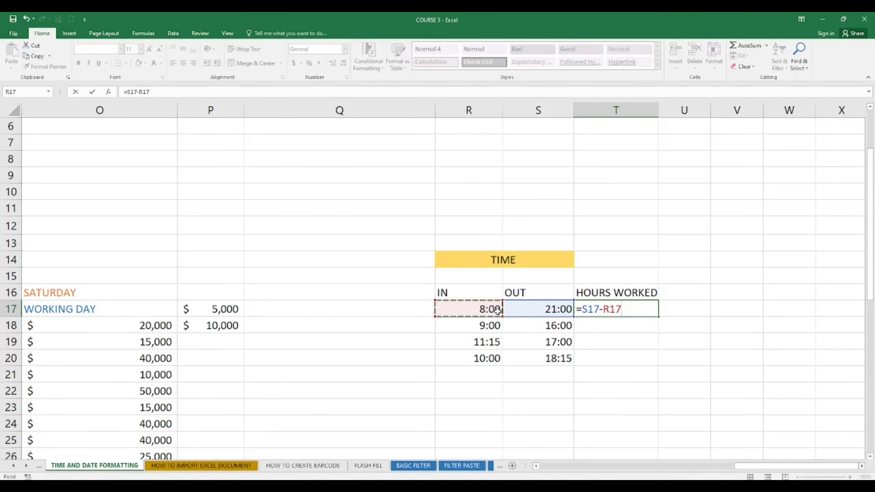
key("Return")
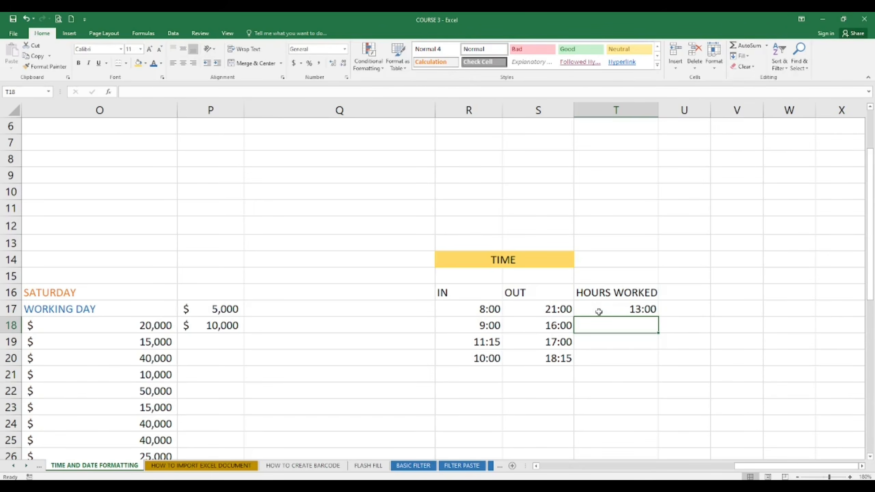
Fill the T17 hours worked formula down through T20 and check the copied formula in T20.
left_click(641, 317)
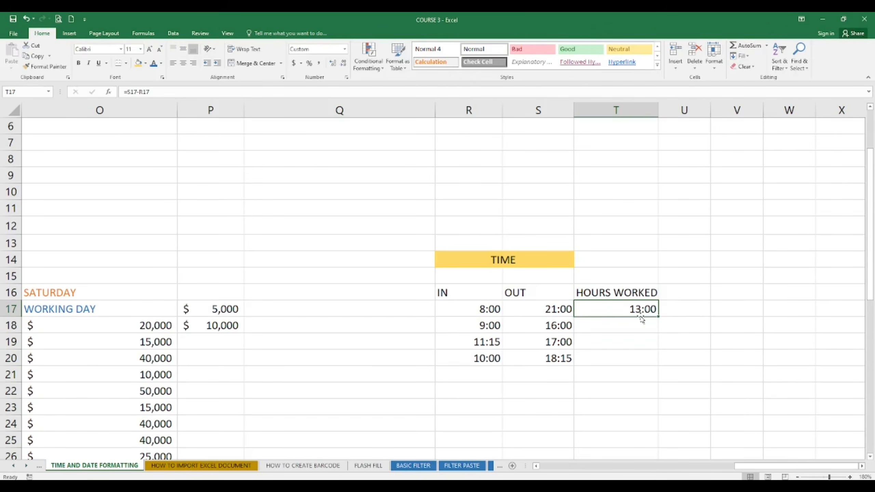
double_click(659, 318)
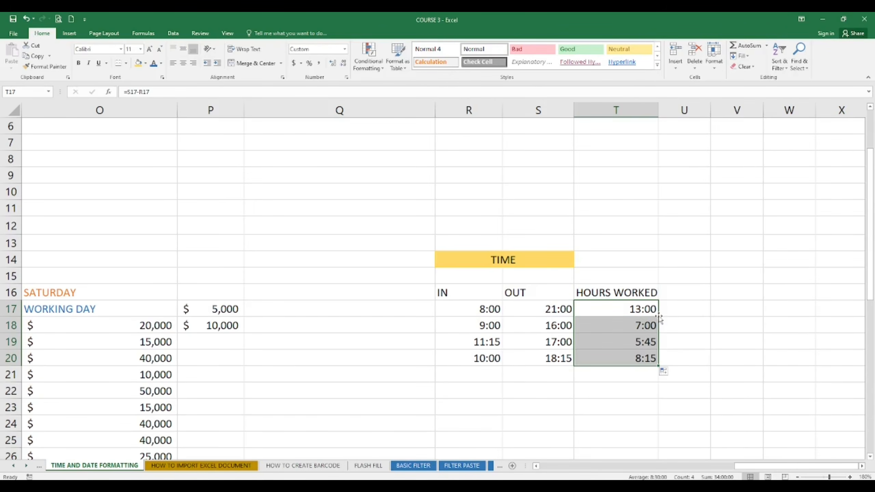
left_click(722, 337)
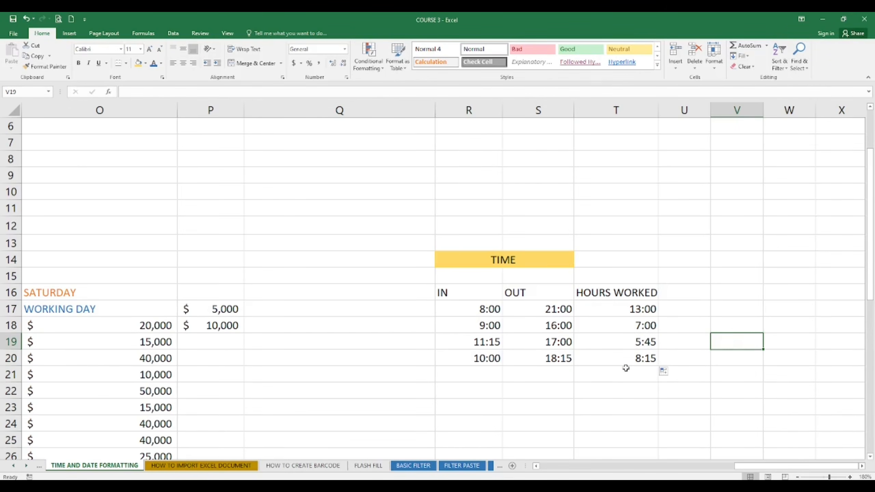
left_click(638, 362)
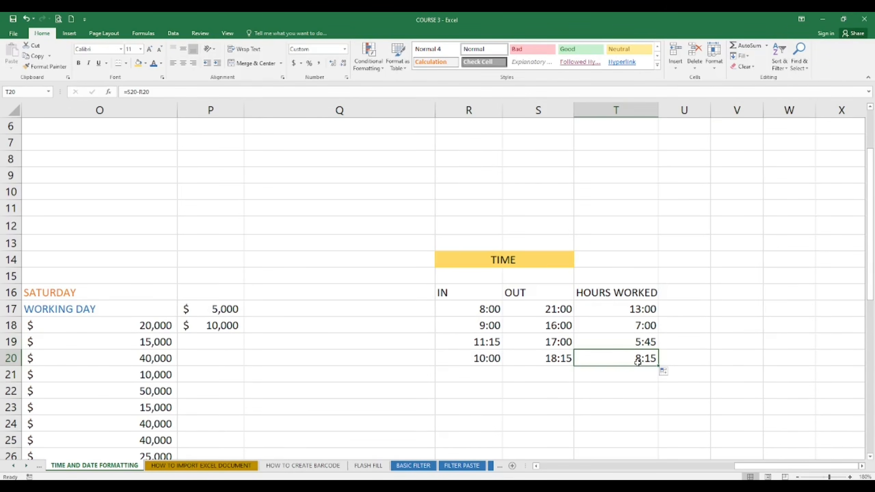
left_click(736, 347)
left_click(679, 310)
type("=")
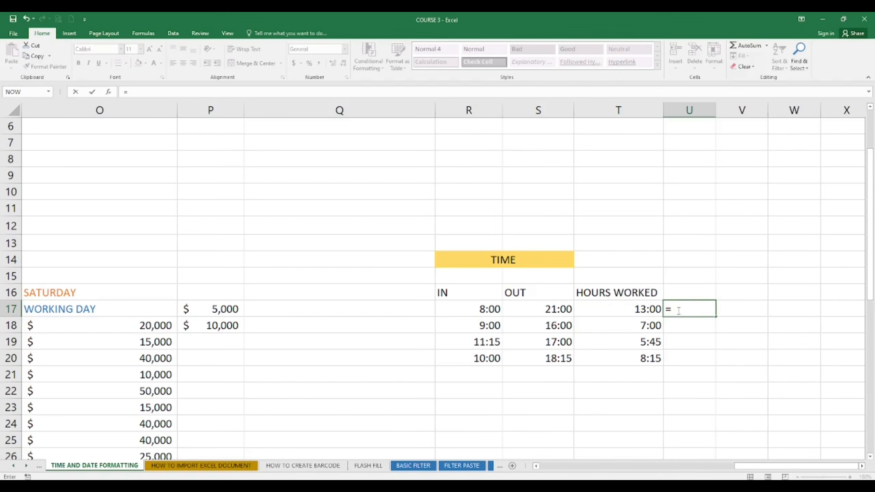
type("T")
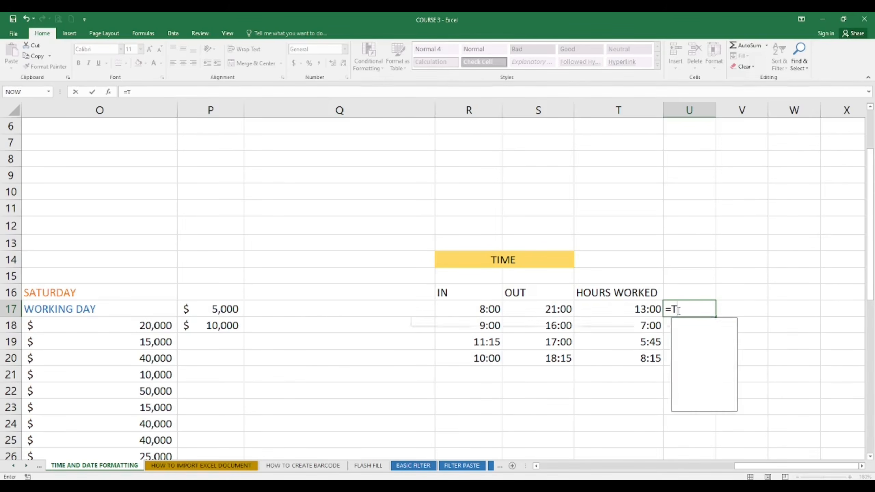
type("EXT(")
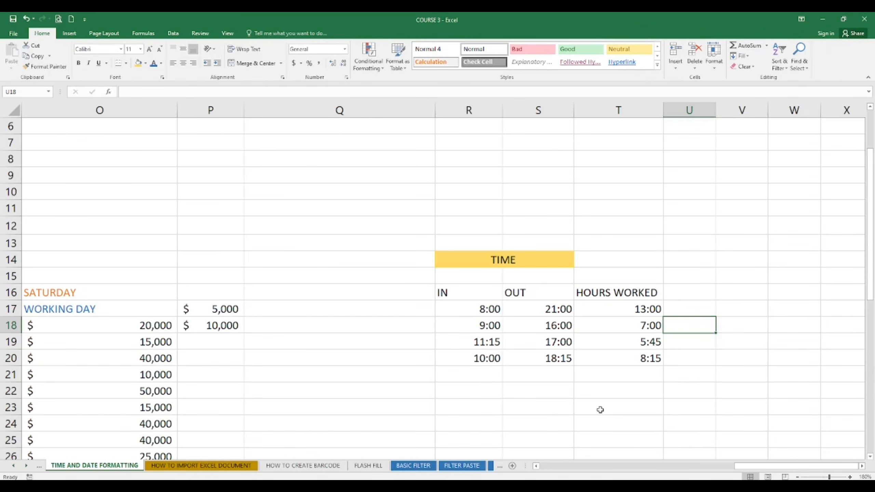
Calculate the first row's hours as a decimal number in U17 with the formula =(S17-R17)*24.
left_click(472, 309)
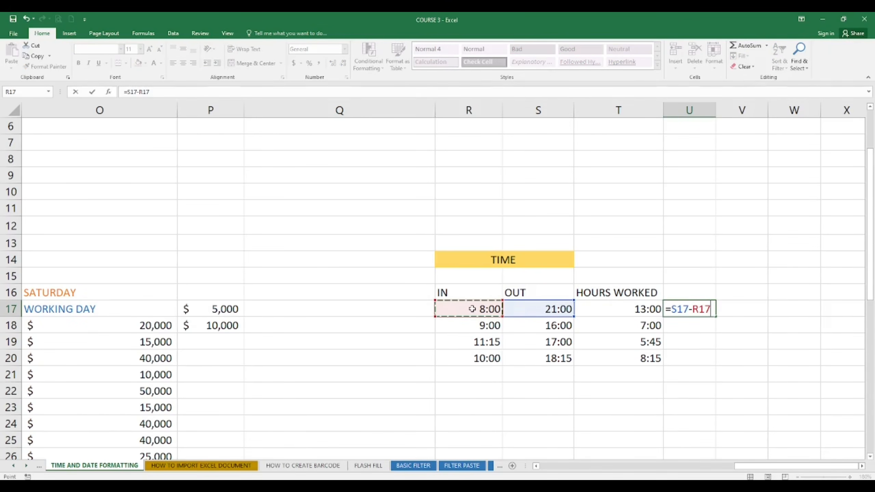
type(")")
key("Return")
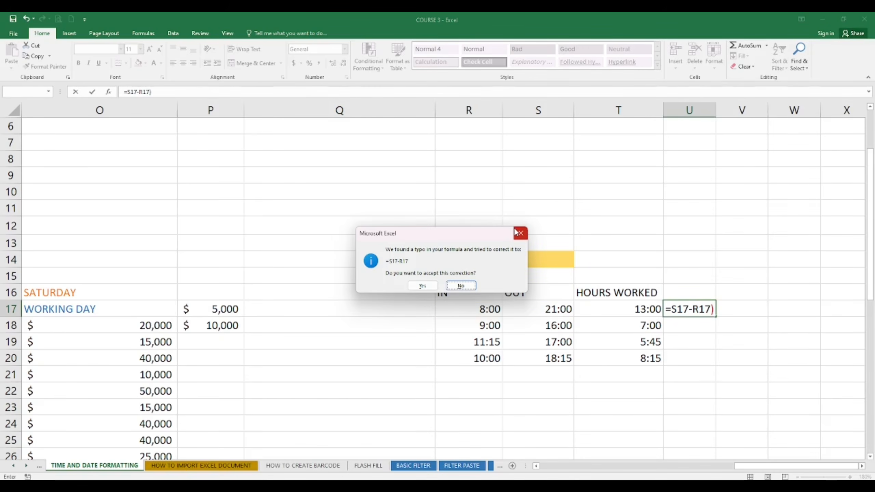
left_click(454, 289)
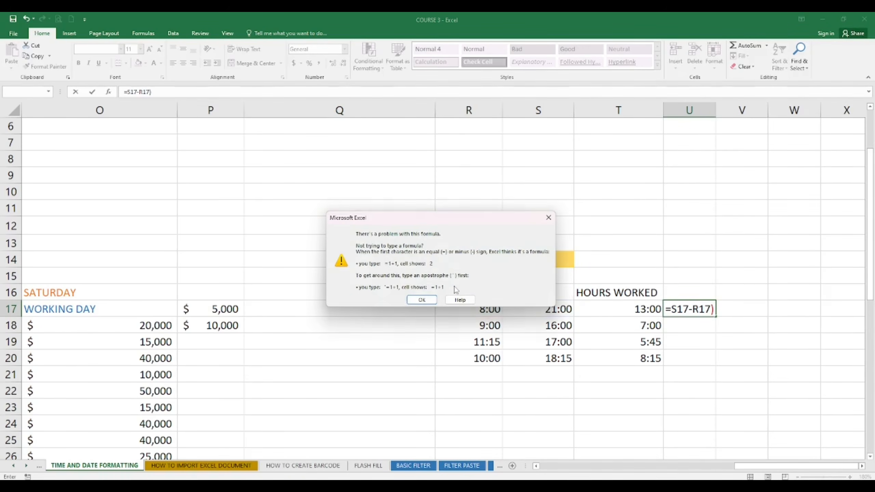
left_click(422, 299)
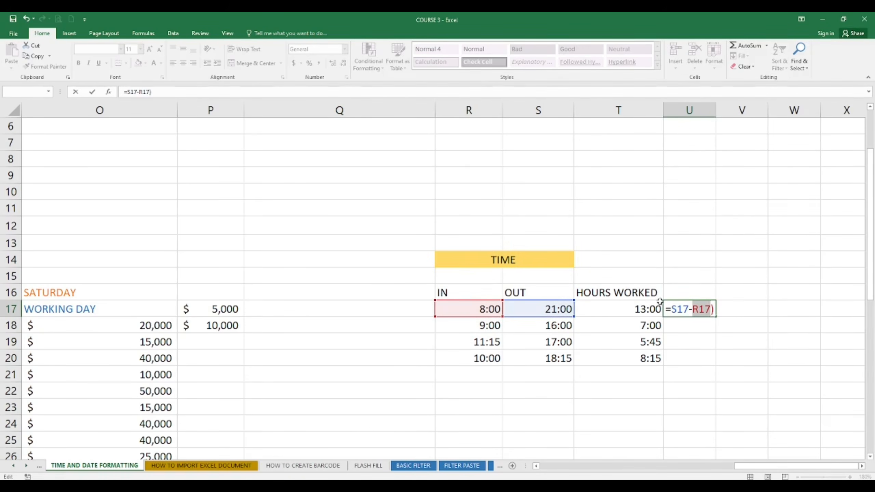
left_click(677, 309)
key("Left")
type("(")
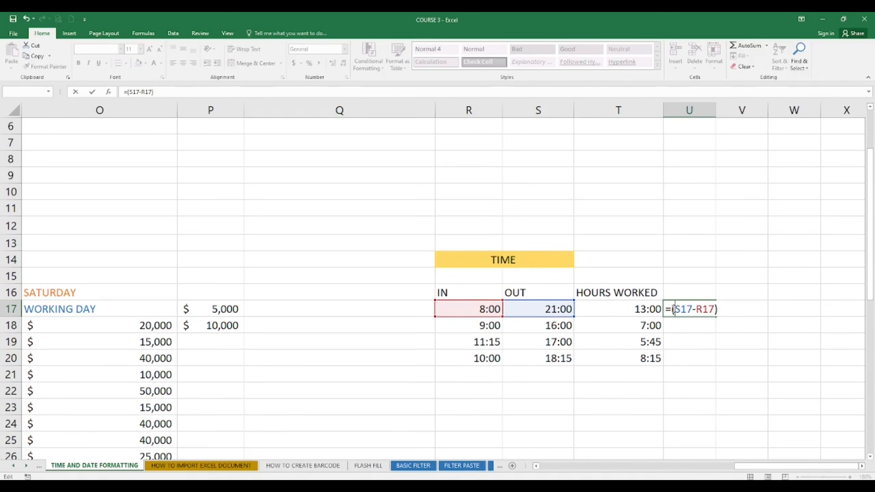
left_click(727, 311)
type("*24")
key("Return")
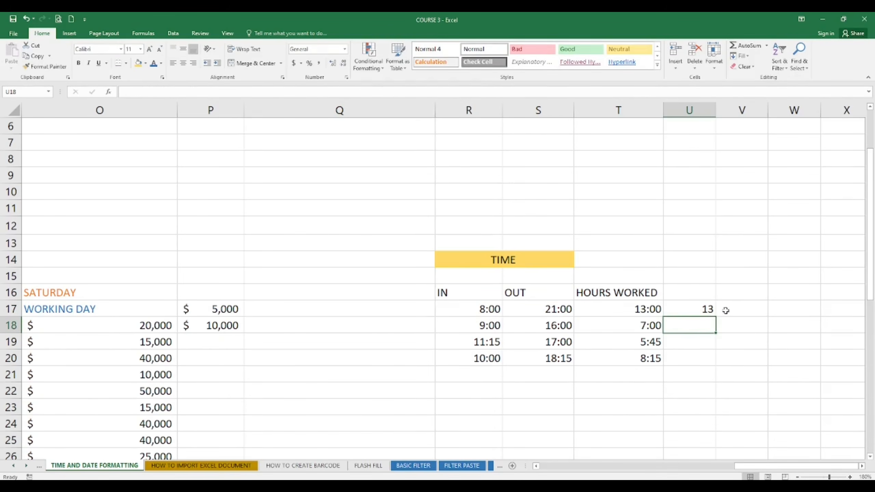
Fill the U17 decimal hours formula down through U20 and review each result in U17:U20.
left_click(710, 310)
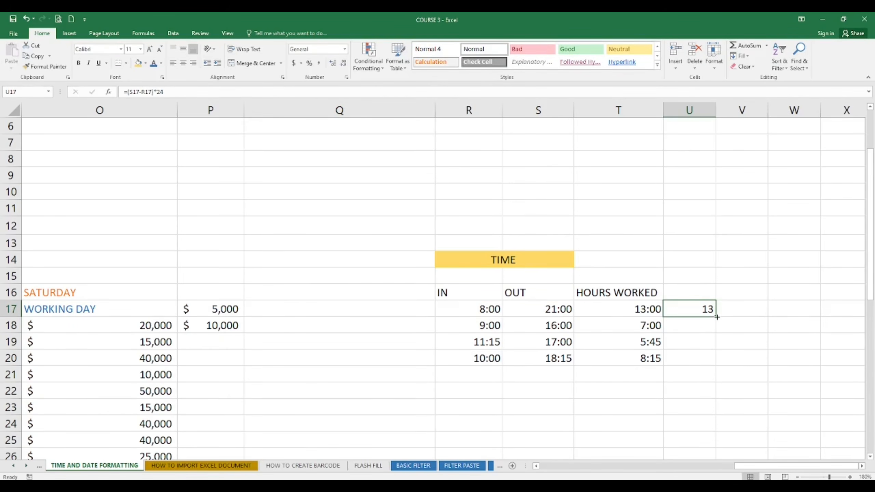
left_click_drag(716, 316, 718, 365)
left_click(744, 331)
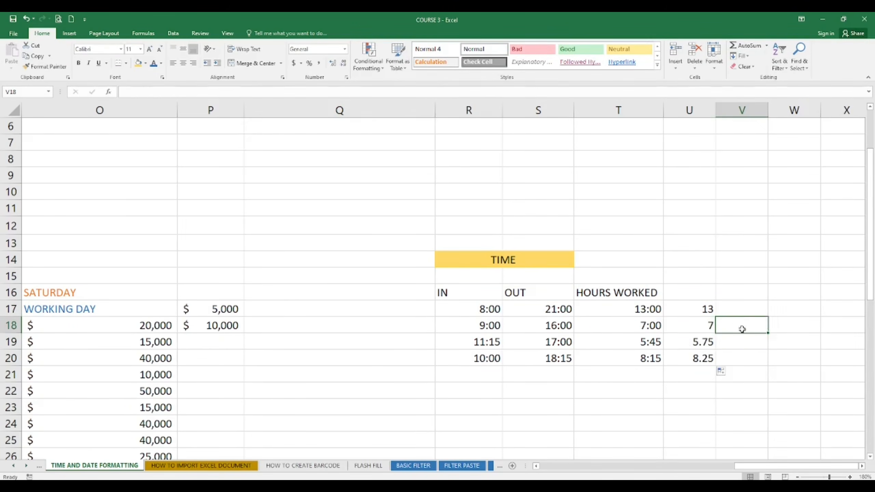
left_click(700, 307)
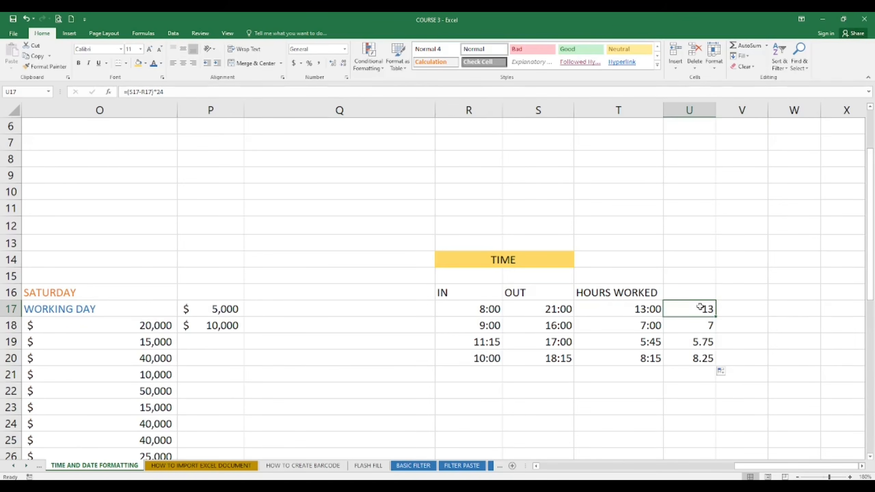
left_click(700, 326)
left_click(701, 344)
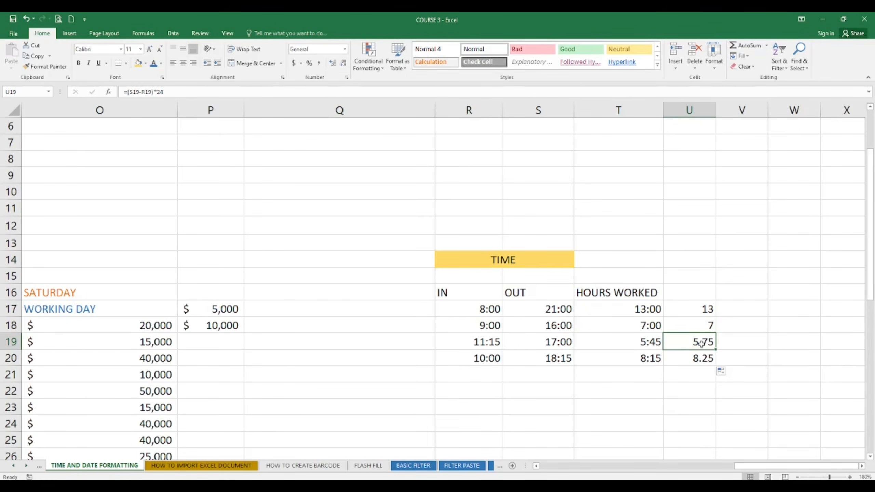
left_click(694, 360)
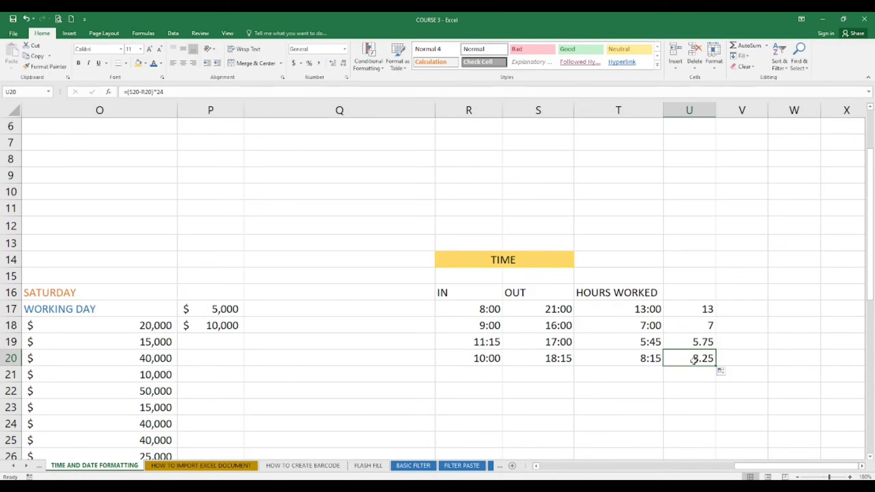
Enter the formula =TEXT(S17-R170,"H") in V17 to return the hours as text.
left_click(749, 308)
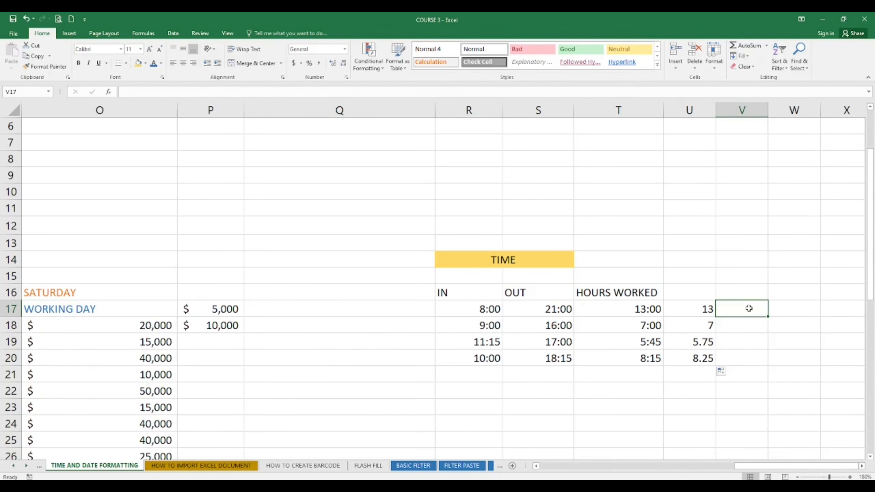
type("=TEXT")
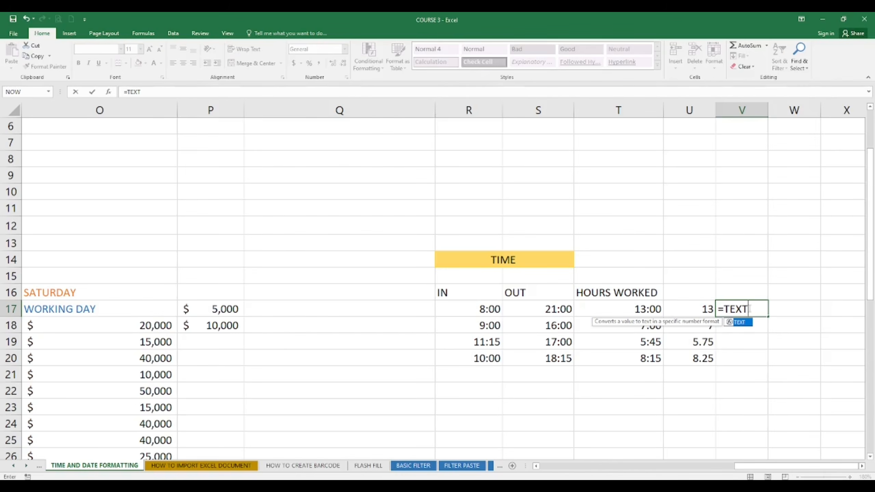
type("(")
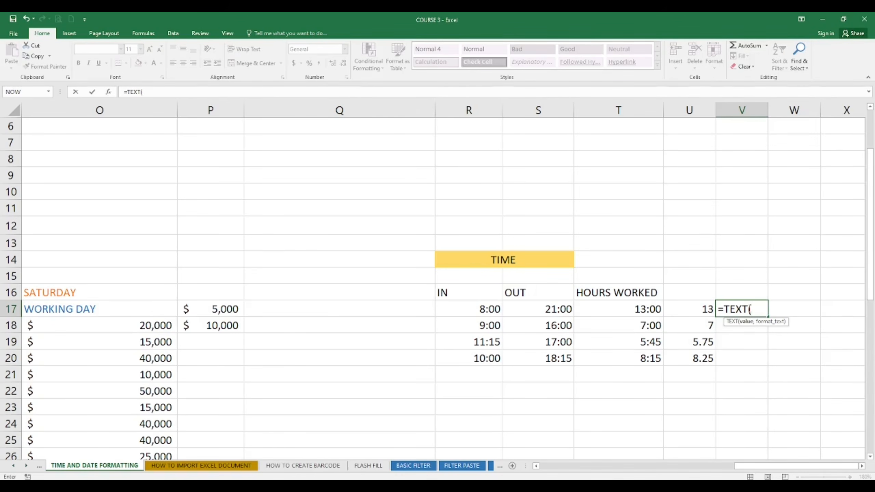
left_click(568, 312)
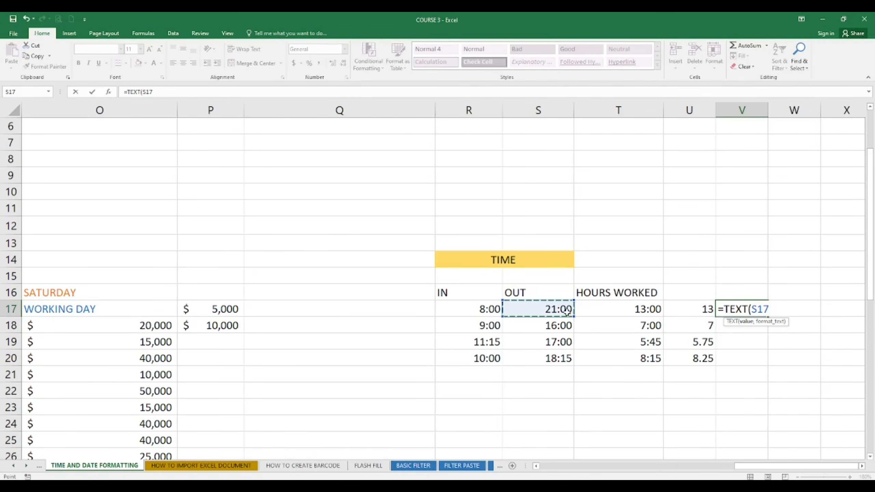
type("-")
left_click(483, 312)
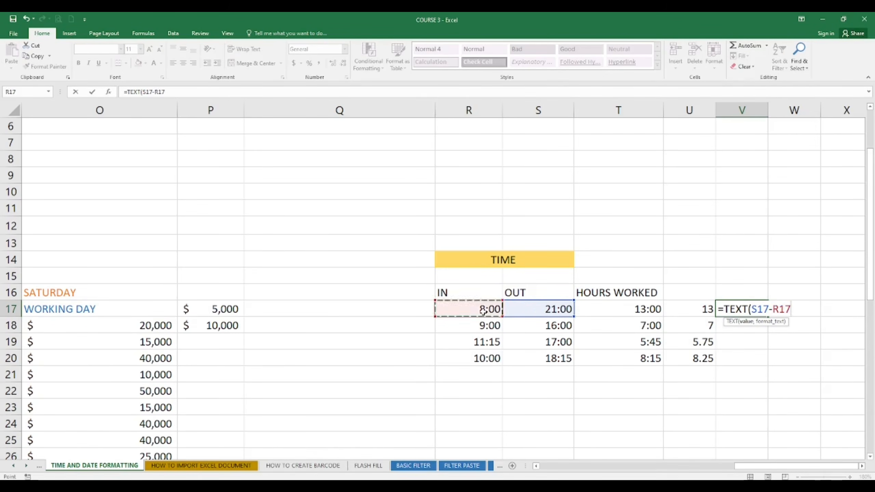
type(")")
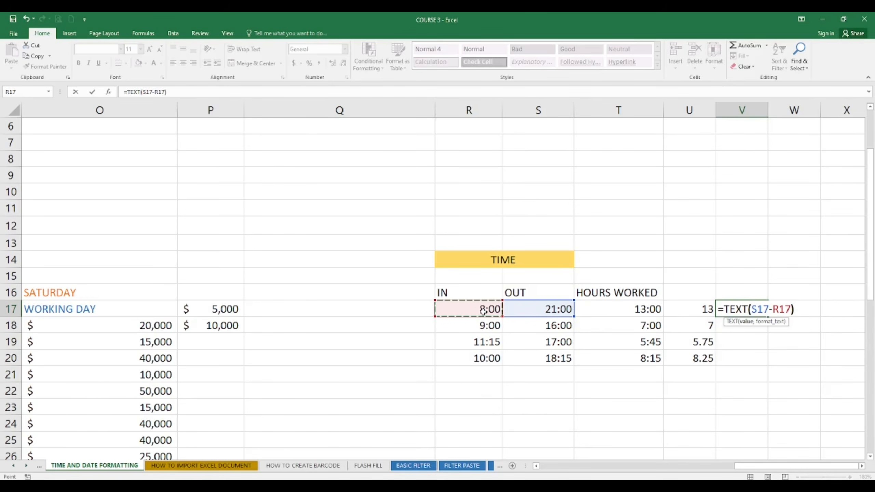
key("BackSpace")
type("0,")
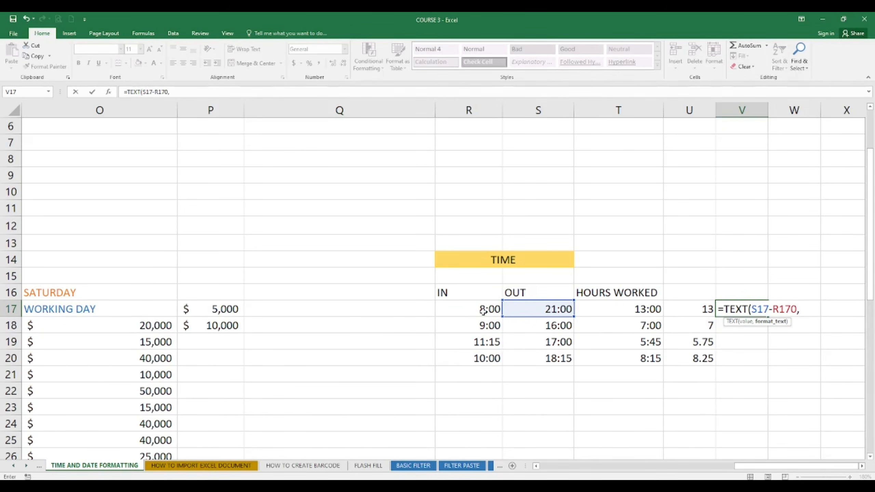
type("\"H\"")
key("Return")
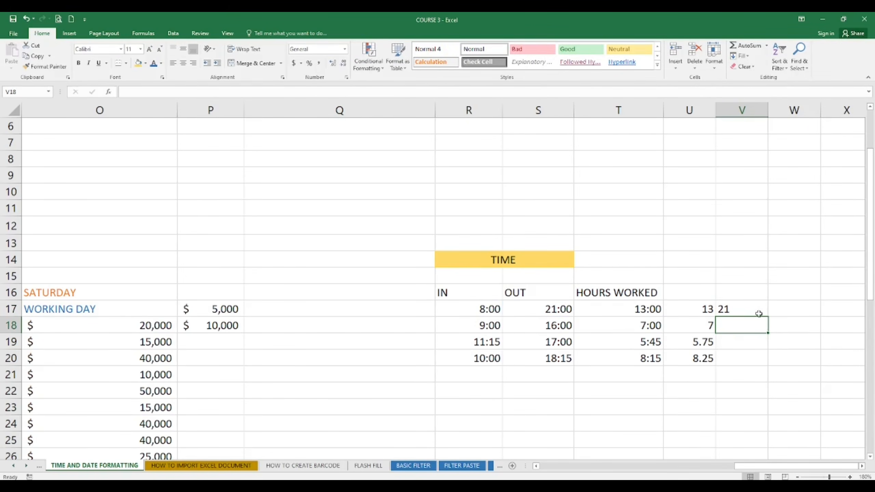
Fill the V17 TEXT formula down through V20 and inspect the copied formulas in V19 and V20.
left_click(759, 313)
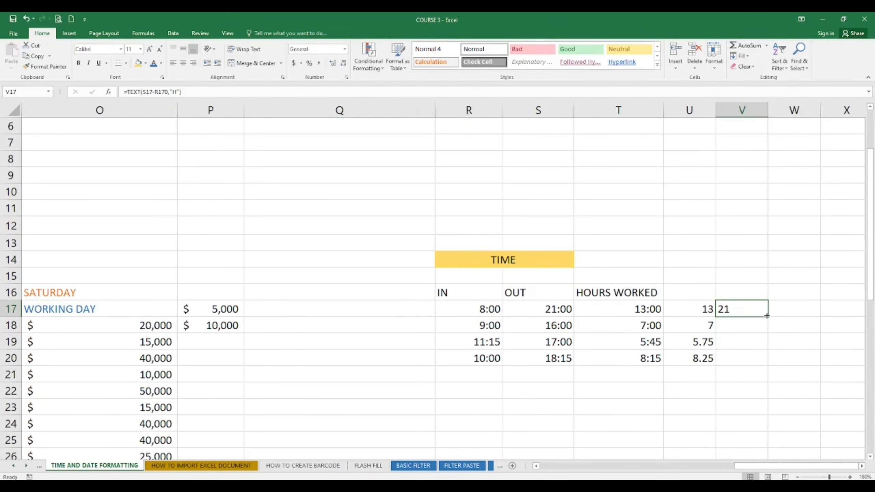
double_click(767, 316)
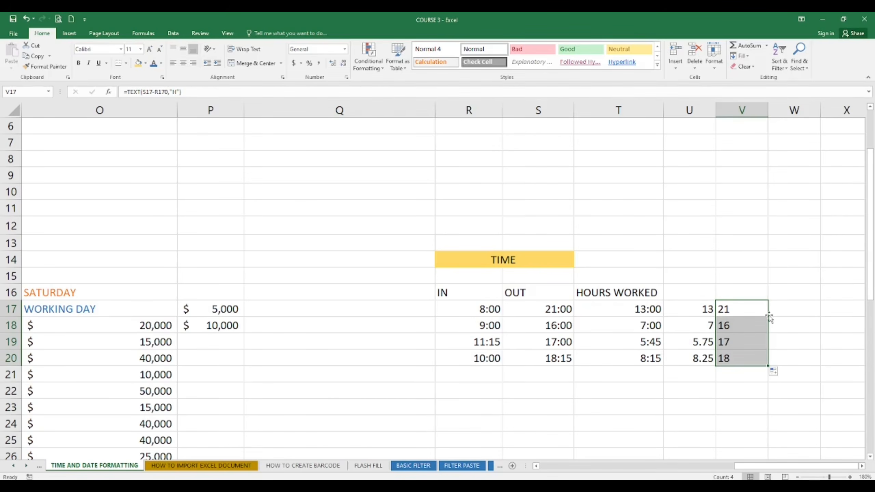
left_click(791, 322)
left_click(726, 342)
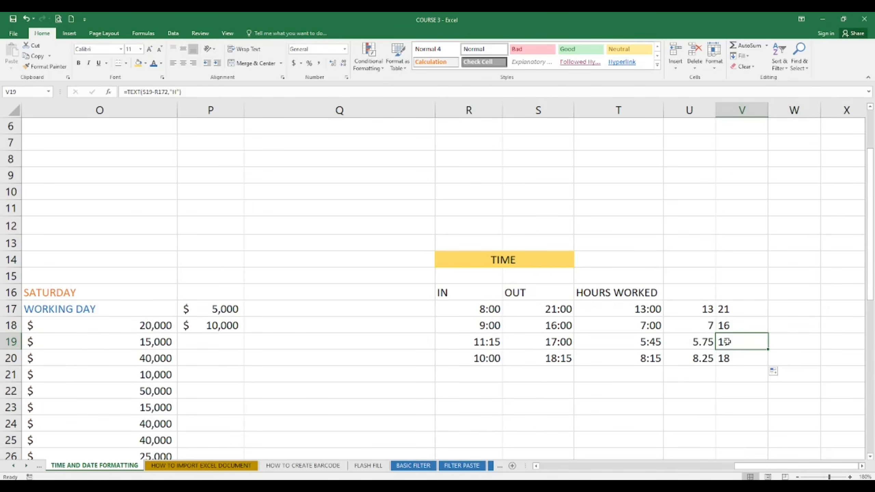
left_click(730, 359)
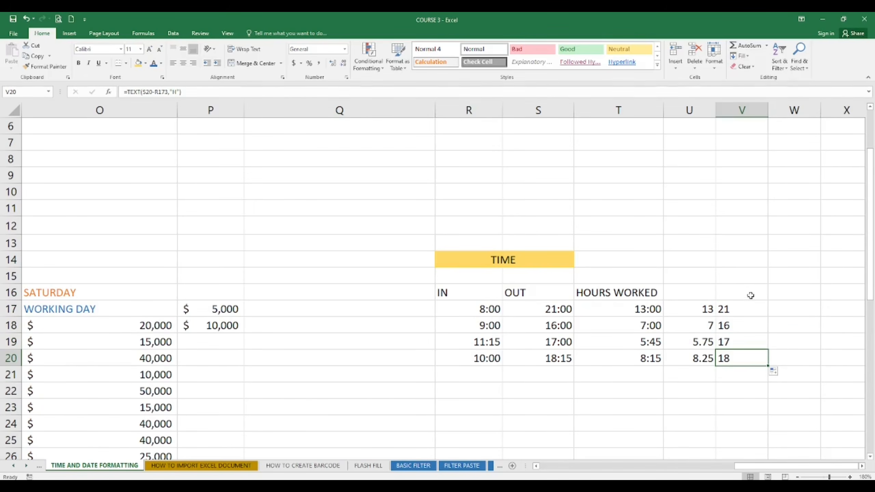
double_click(744, 309)
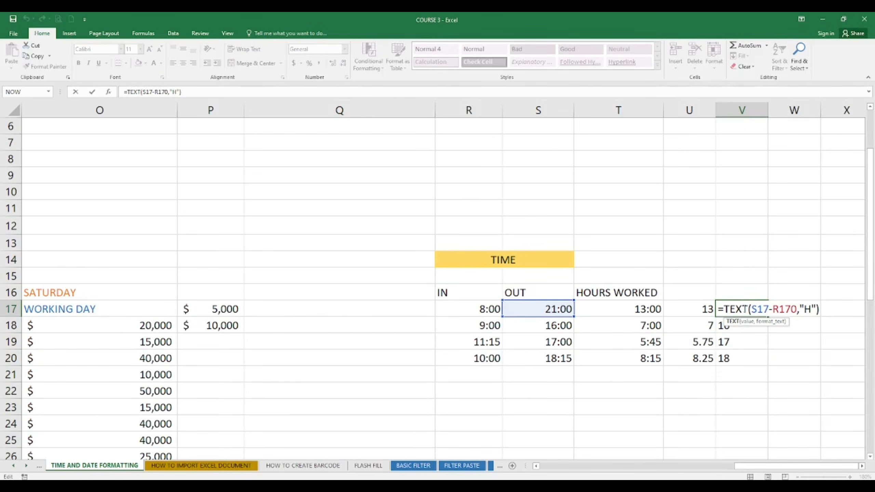
left_click(784, 309)
left_click(821, 336)
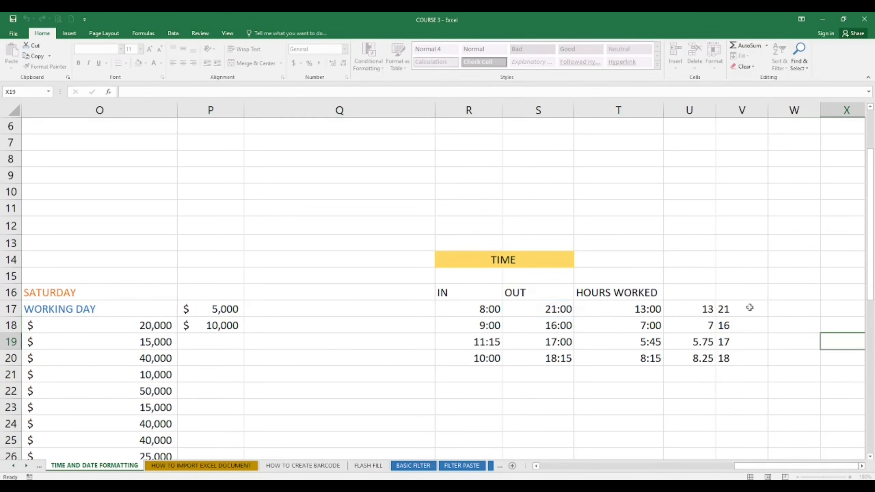
Correct the TEXT formula in V17 to =TEXT(S17-R17,"H") so it subtracts the first row's IN time.
left_click(749, 310)
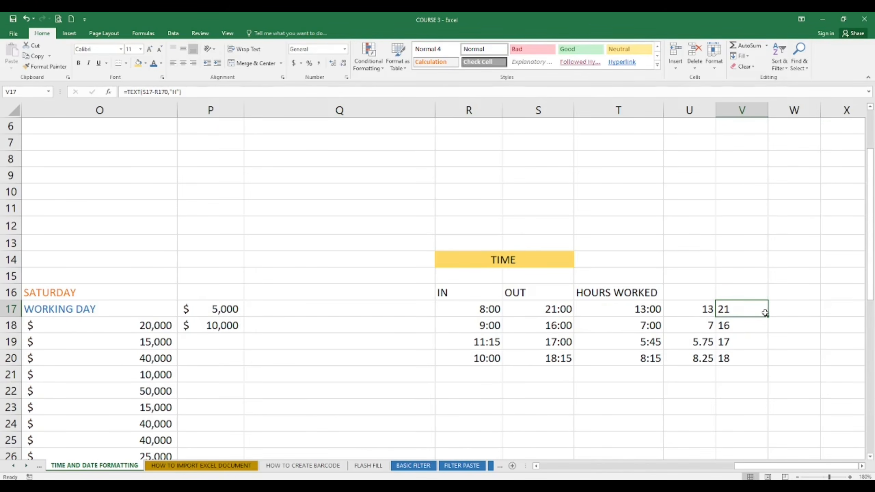
double_click(752, 309)
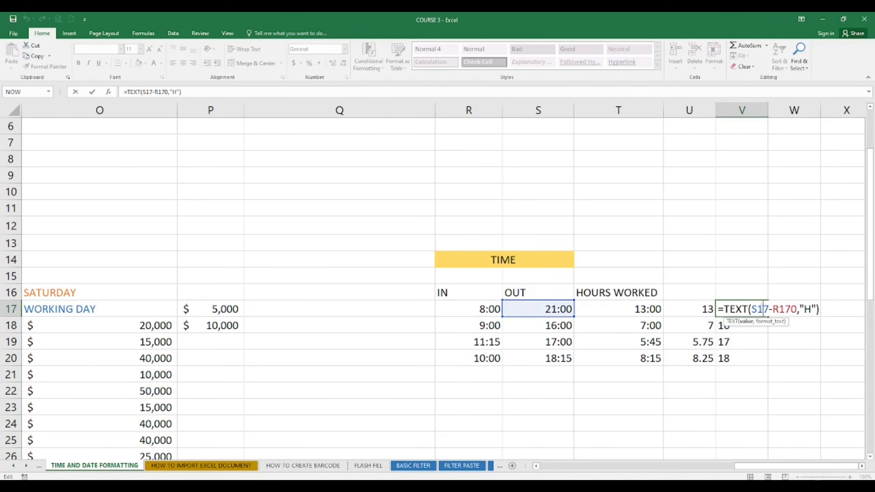
key("Right")
key("Right")
key("Right")
key("Right")
key("Right")
key("Right")
left_click(796, 310)
key("BackSpace")
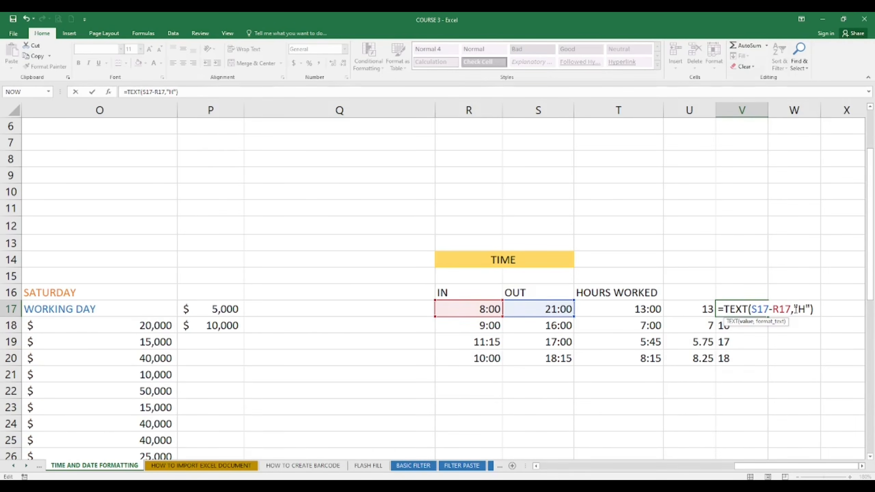
key("Return")
Fill the corrected V17 TEXT formula down through V20 and check the copied formulas in V20 and V18.
left_click(754, 309)
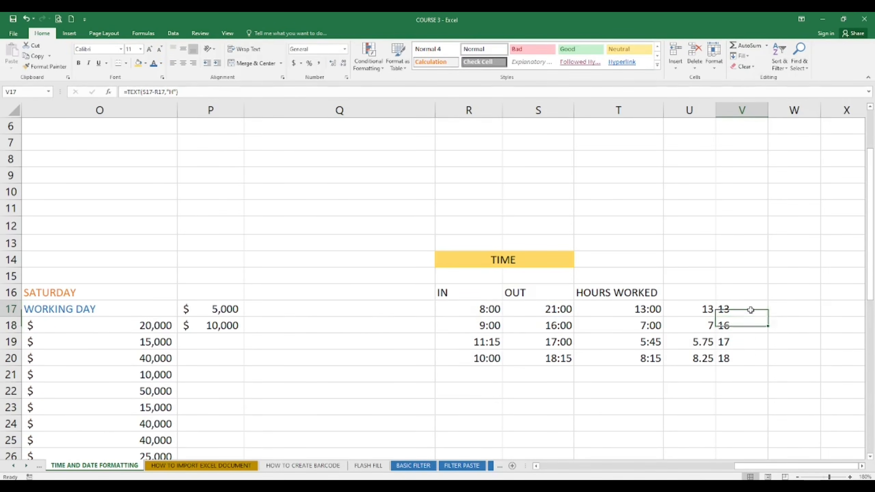
left_click_drag(765, 316, 771, 365)
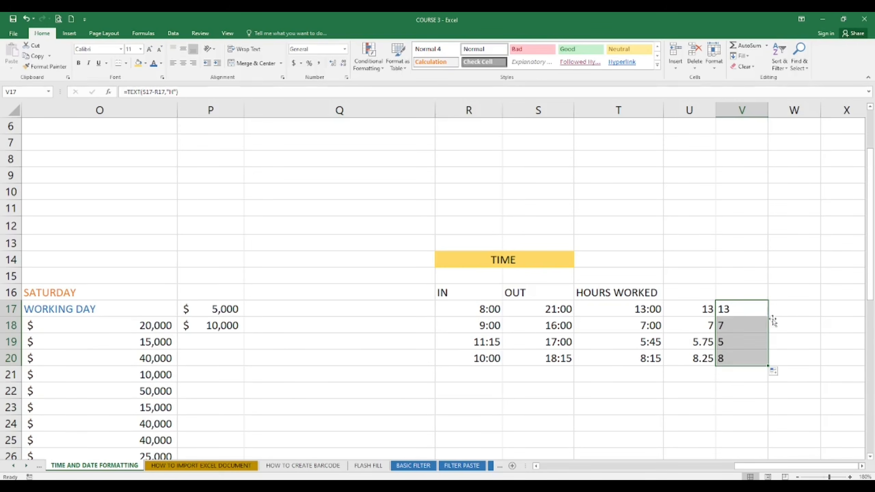
left_click(794, 328)
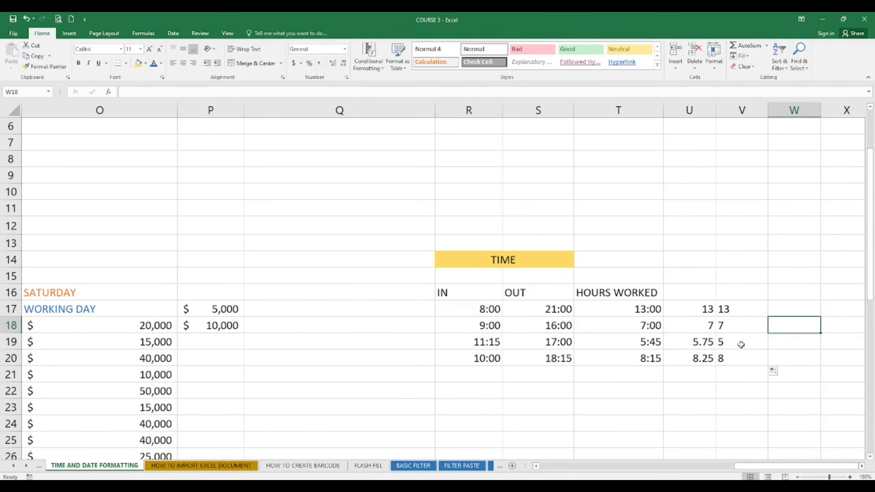
left_click(738, 358)
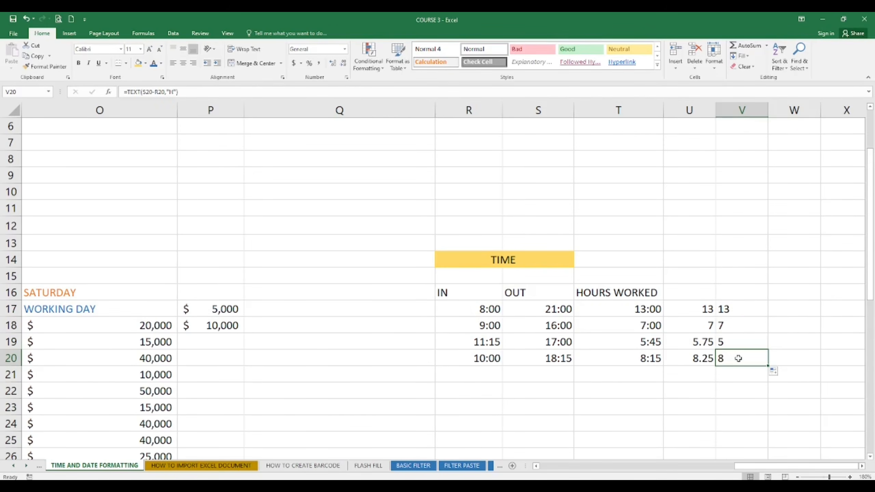
left_click(765, 327)
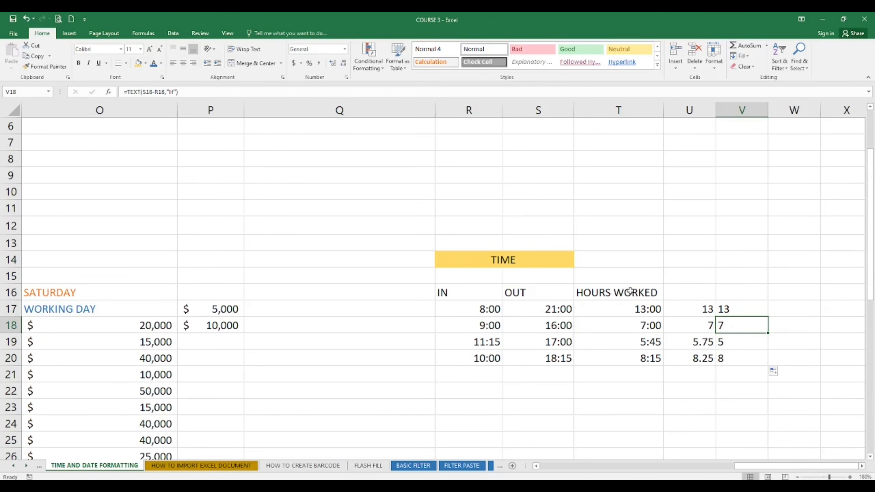
Compare the three hours-worked methods by reviewing the subtraction formulas in T17:T20, the decimal formulas in U17:U18 and the TEXT formula in V17.
left_click(612, 306)
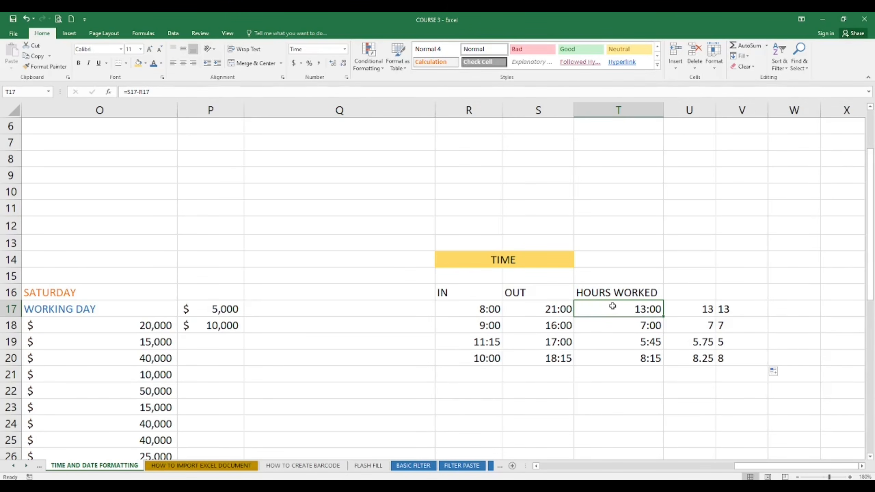
key("Down")
key("Down")
key("Down")
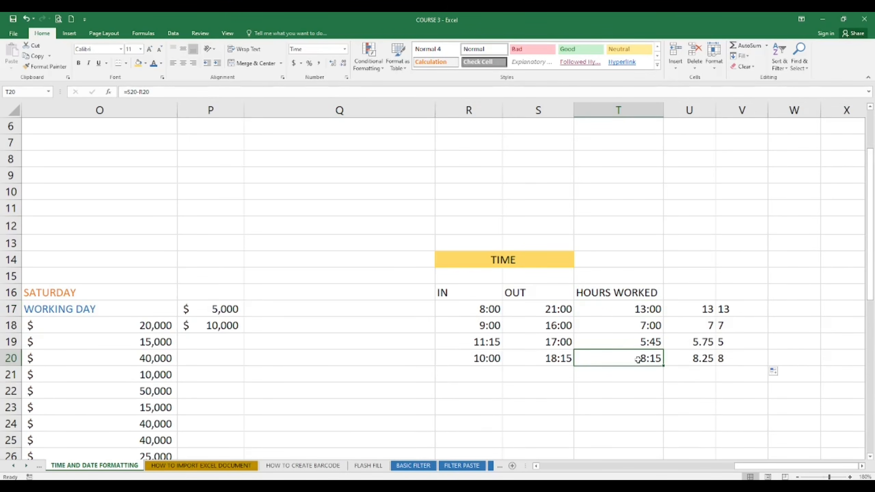
left_click(697, 303)
key("Down")
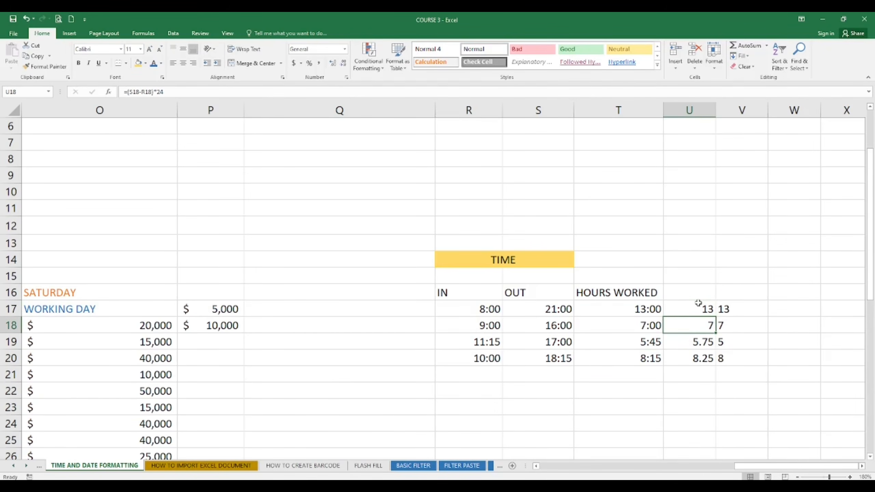
left_click(698, 302)
left_click(750, 309)
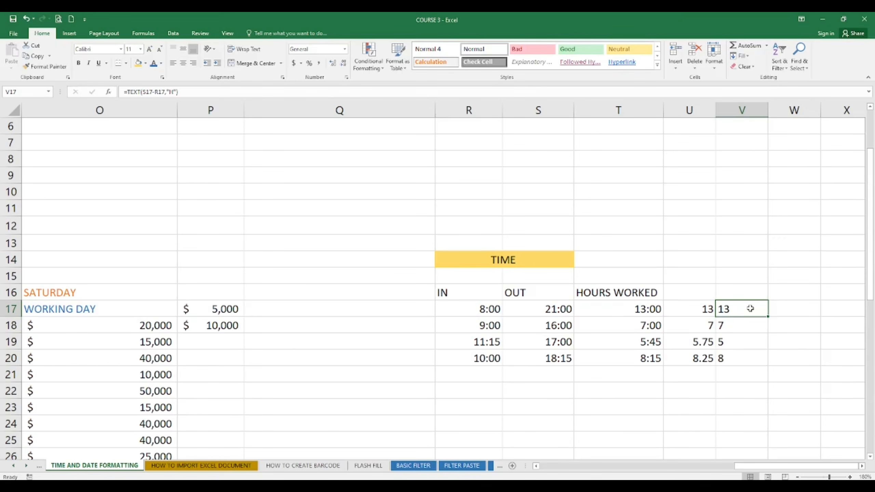
left_click(771, 323)
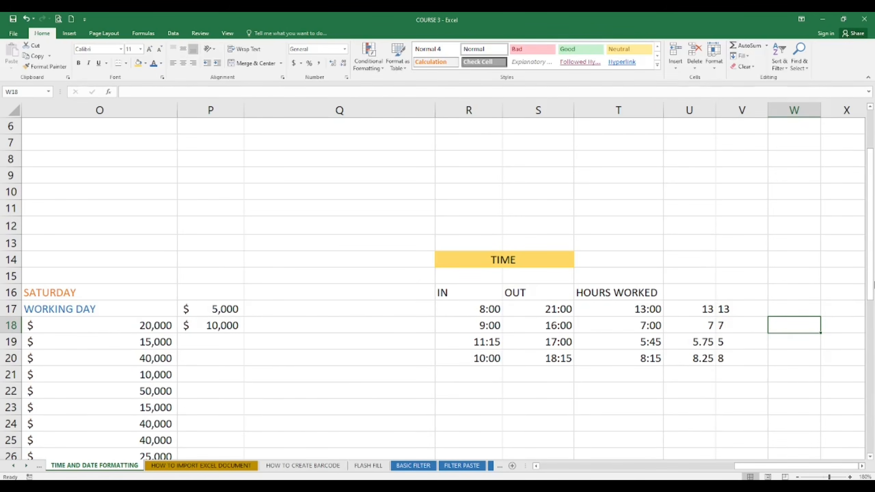
left_click_drag(873, 284, 873, 310)
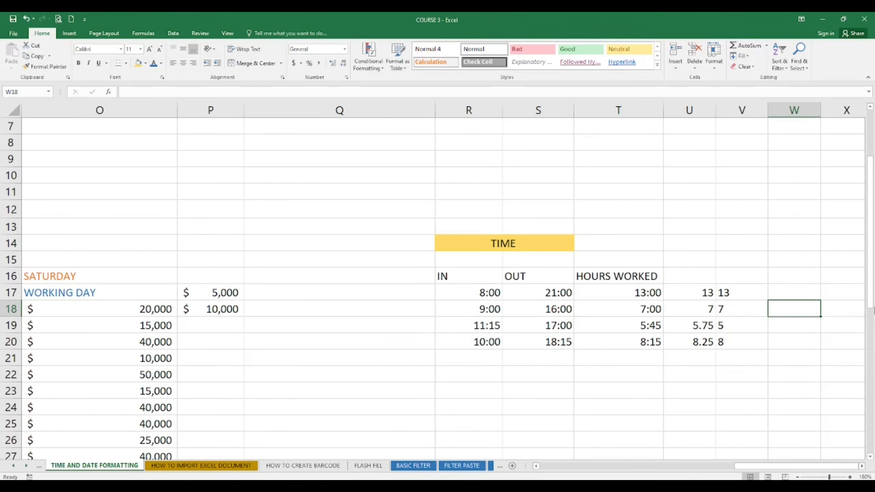